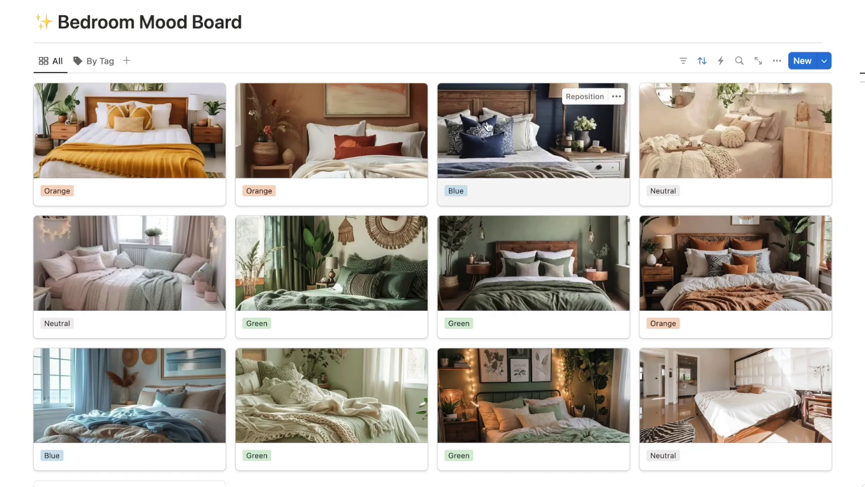
- Group the gallery by tag, try the New Mood Board template, and search the cards for 'blue'
click(96, 61)
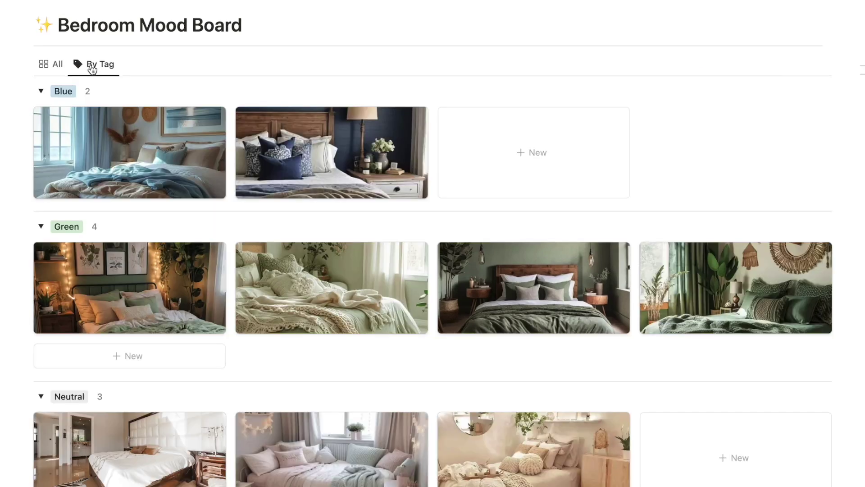
scroll(527, 286, down, 5)
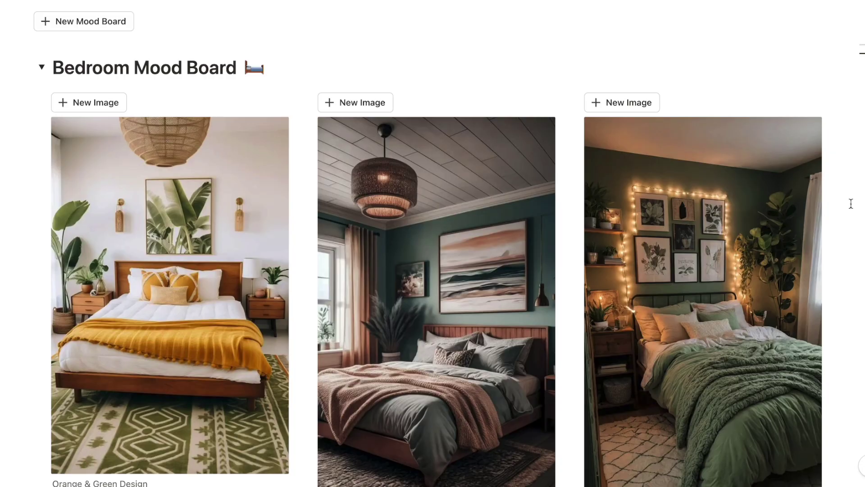
scroll(851, 204, down, 5)
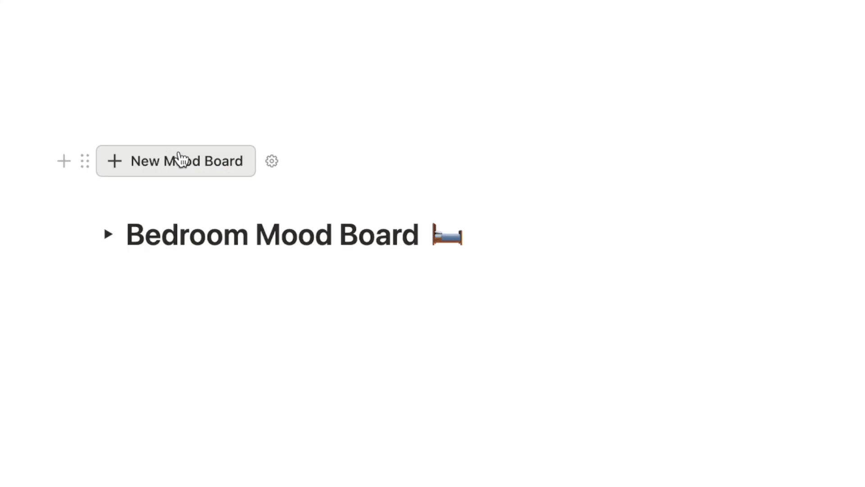
click(178, 158)
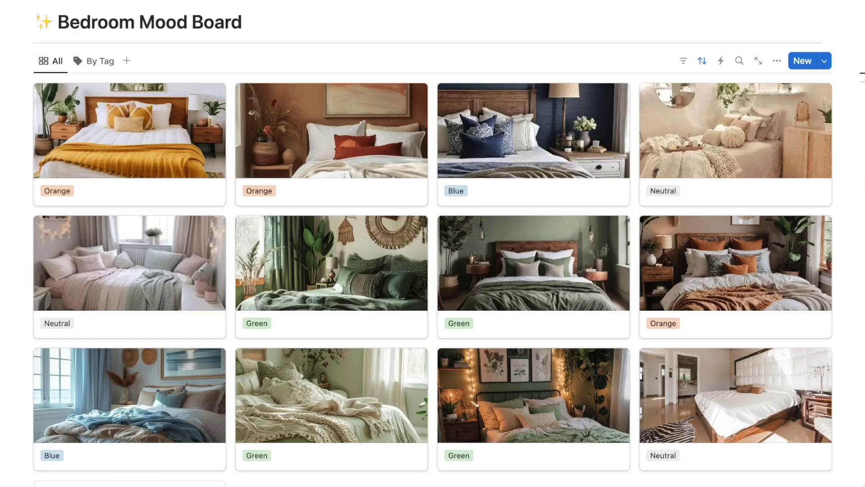
mouse_move(196, 141)
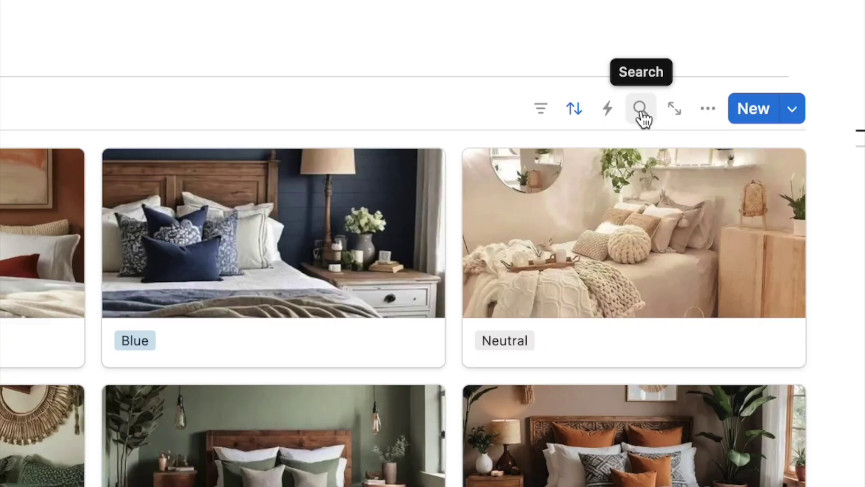
click(640, 110)
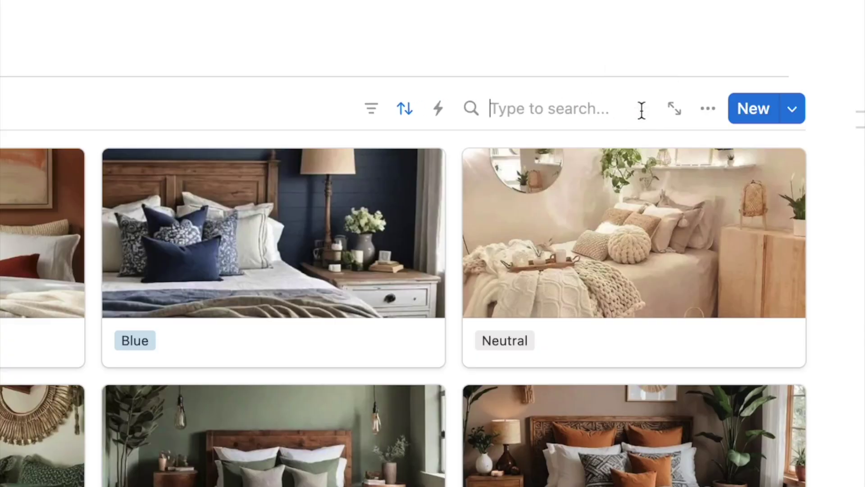
text(blue)
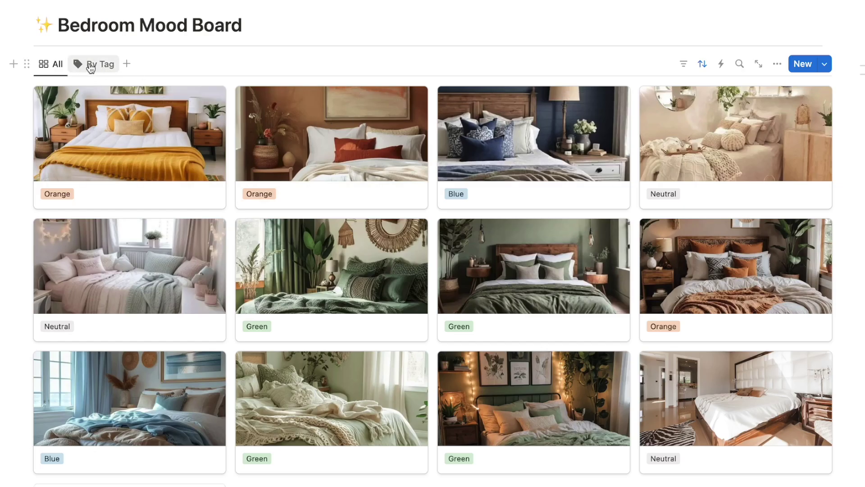
- Regroup the cards by tag, scroll through the groups, then switch back to All
click(90, 66)
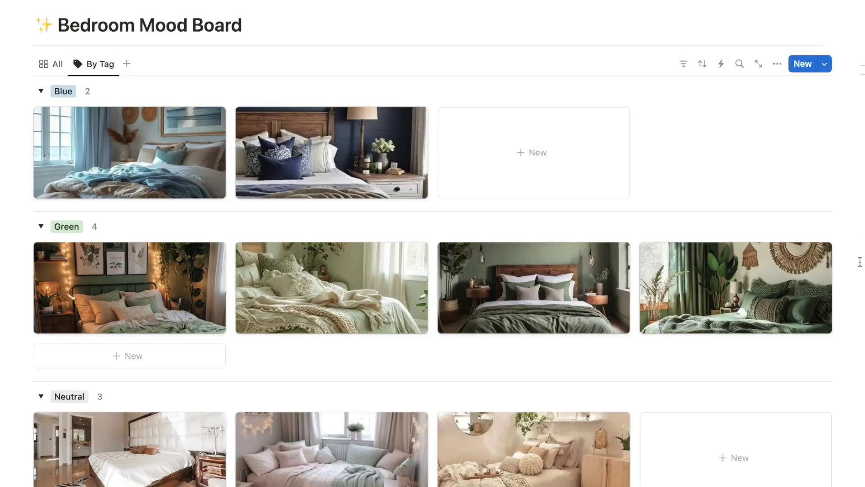
scroll(859, 262, down, 2)
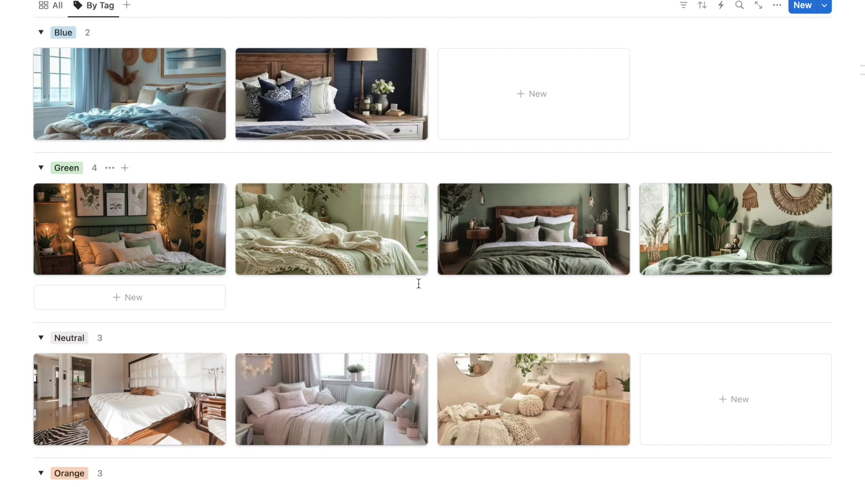
scroll(527, 286, down, 4)
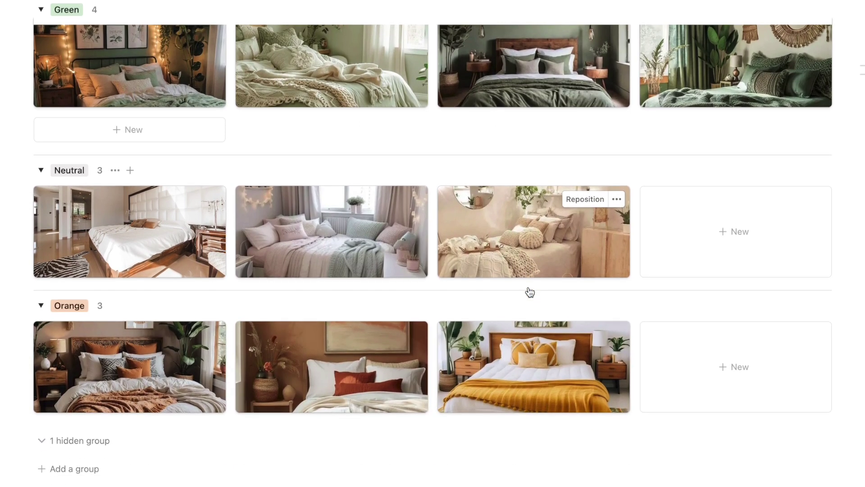
scroll(845, 241, up, 4)
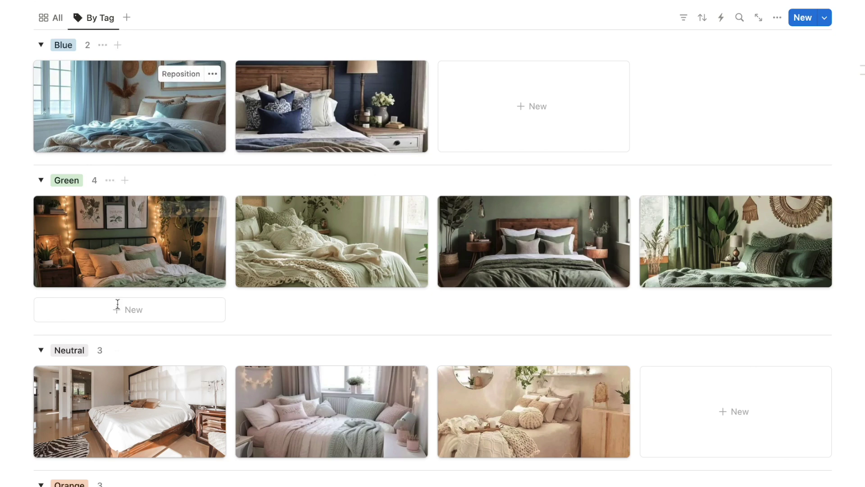
scroll(214, 221, down, 3)
scroll(215, 221, up, 2)
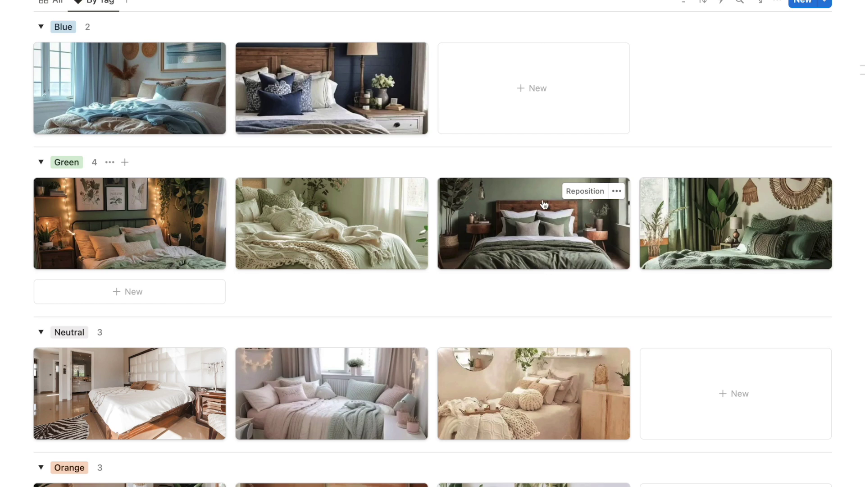
scroll(271, 269, up, 1)
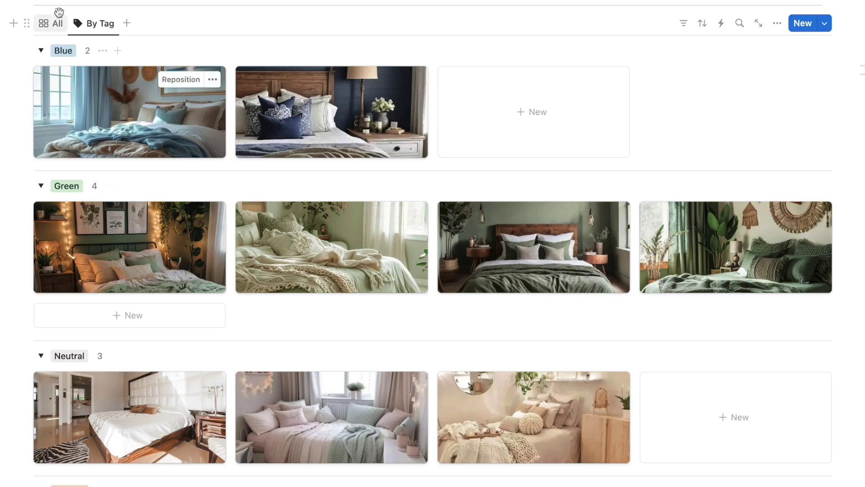
click(51, 24)
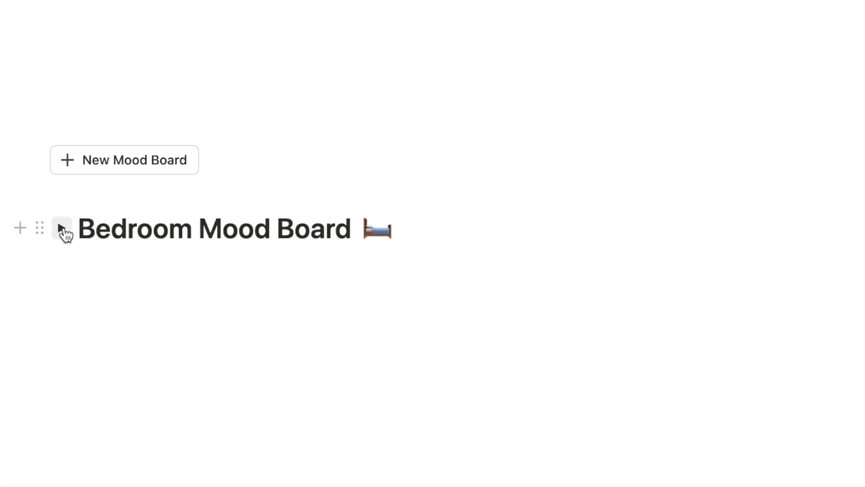
click(63, 229)
scroll(244, 130, down, 2)
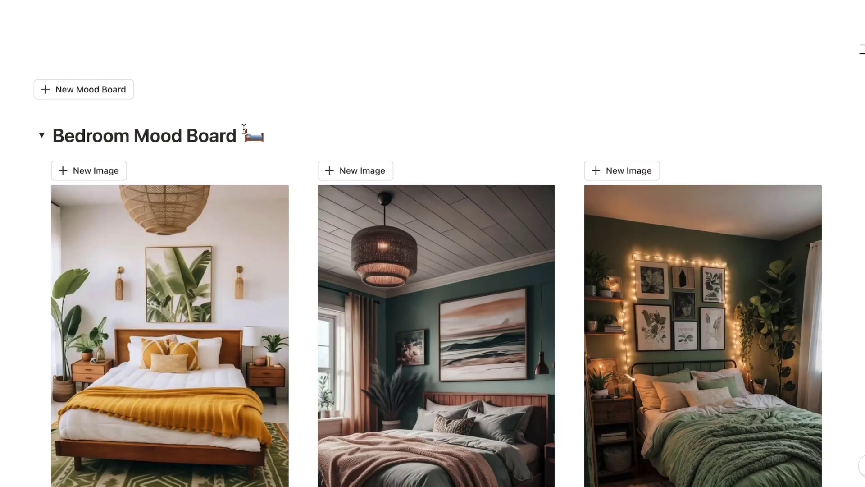
scroll(850, 201, down, 3)
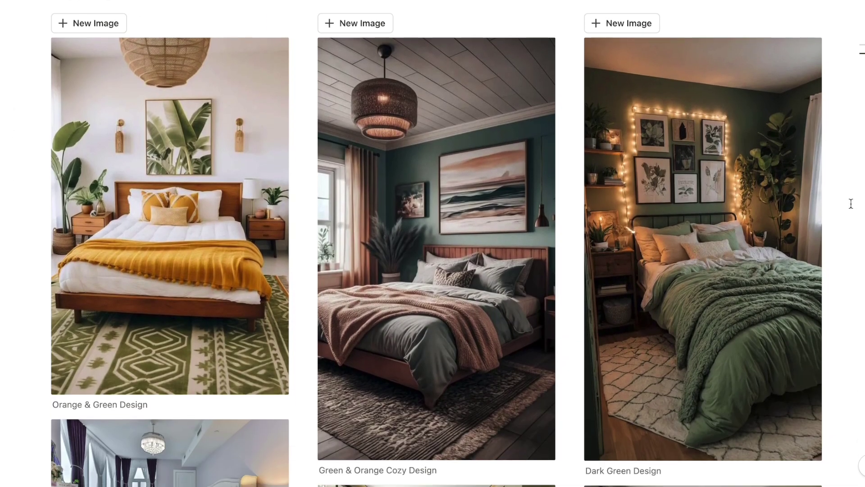
scroll(849, 201, down, 3)
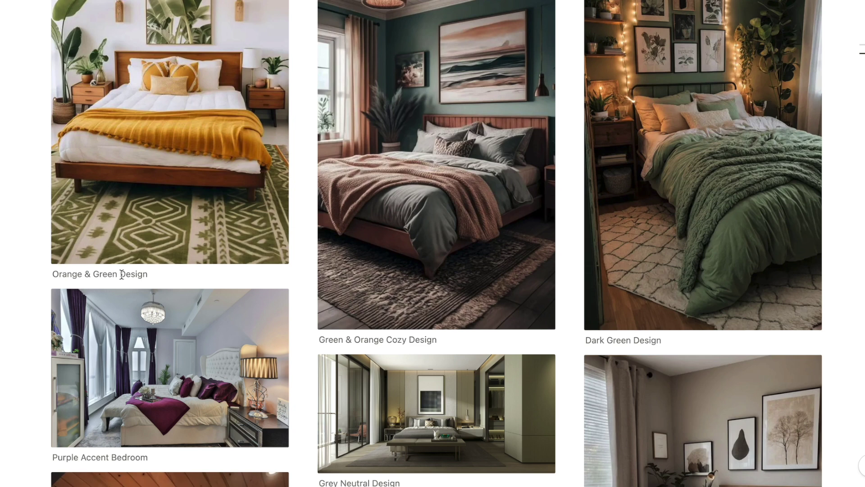
scroll(832, 261, up, 1)
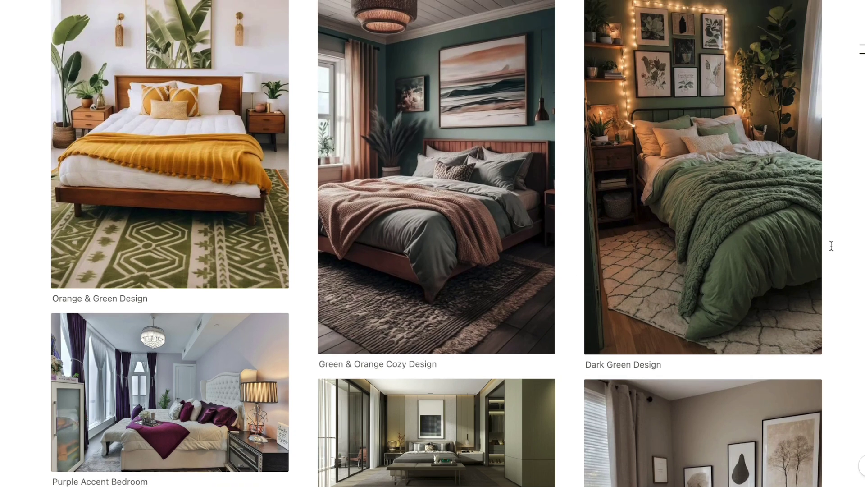
scroll(829, 237, up, 1)
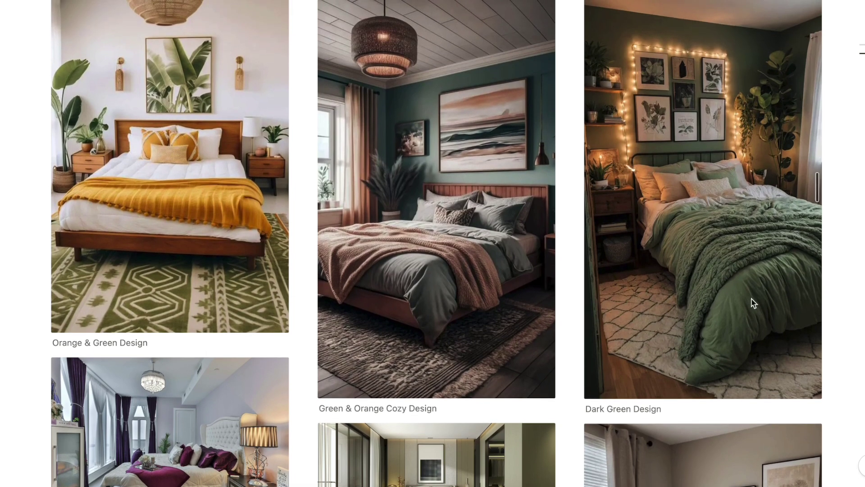
scroll(847, 207, down, 6)
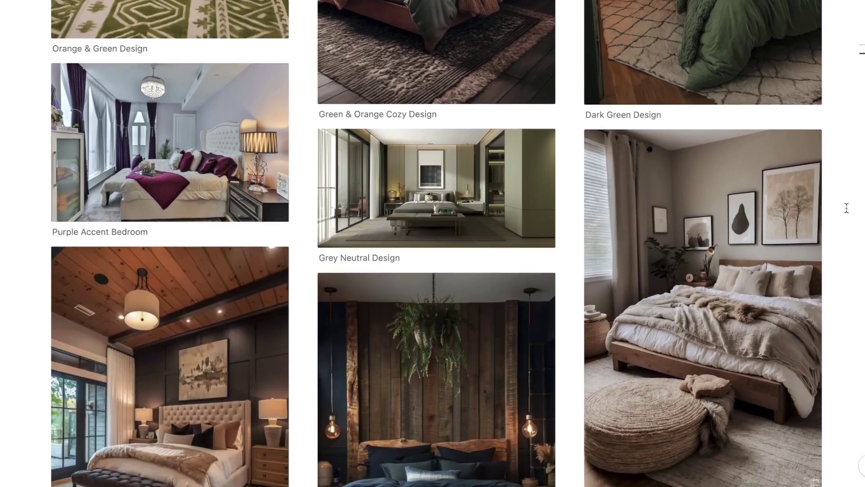
scroll(846, 208, down, 6)
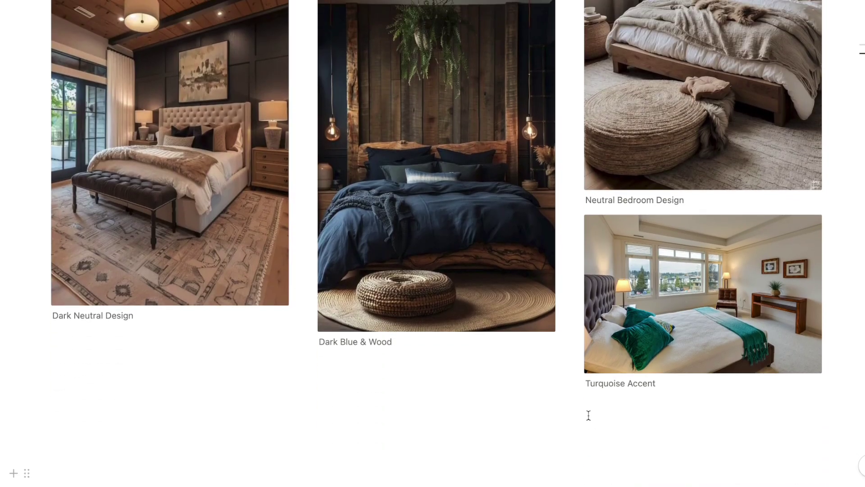
scroll(452, 338, down, 3)
scroll(452, 338, up, 15)
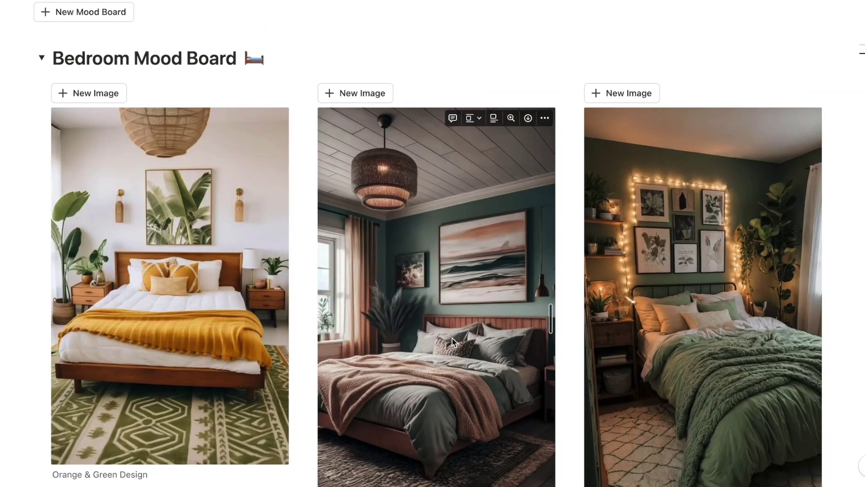
click(42, 57)
click(42, 58)
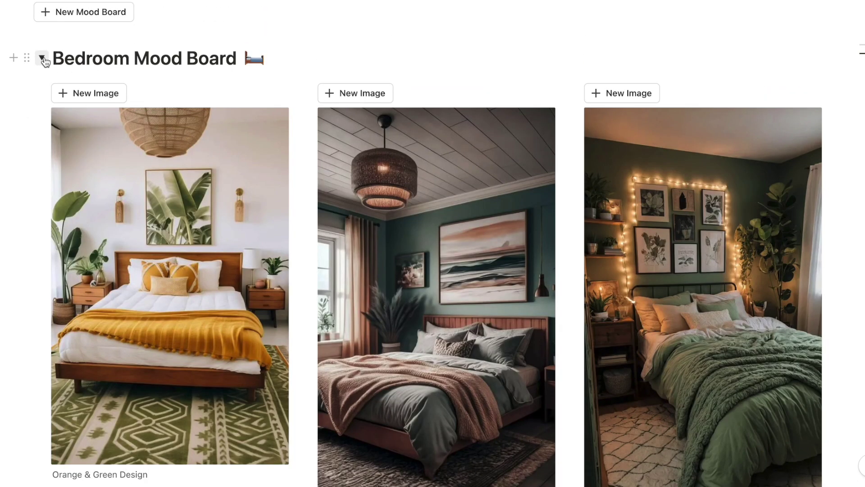
click(42, 58)
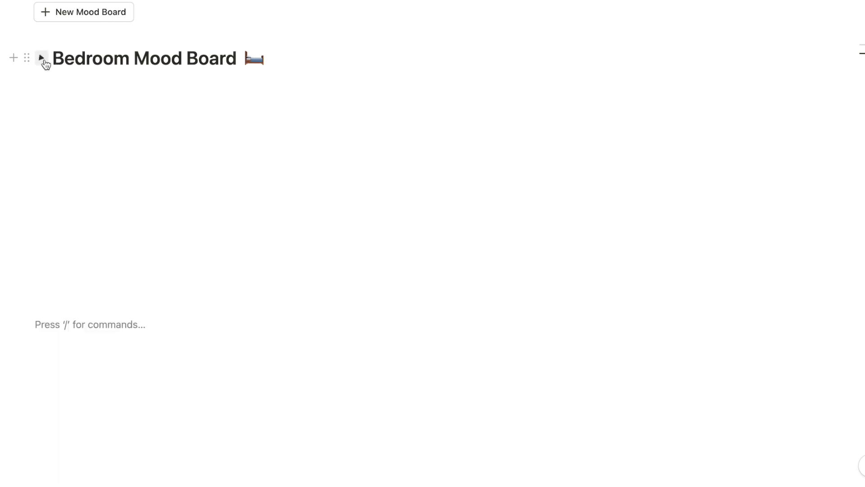
scroll(89, 123, up, 2)
click(86, 90)
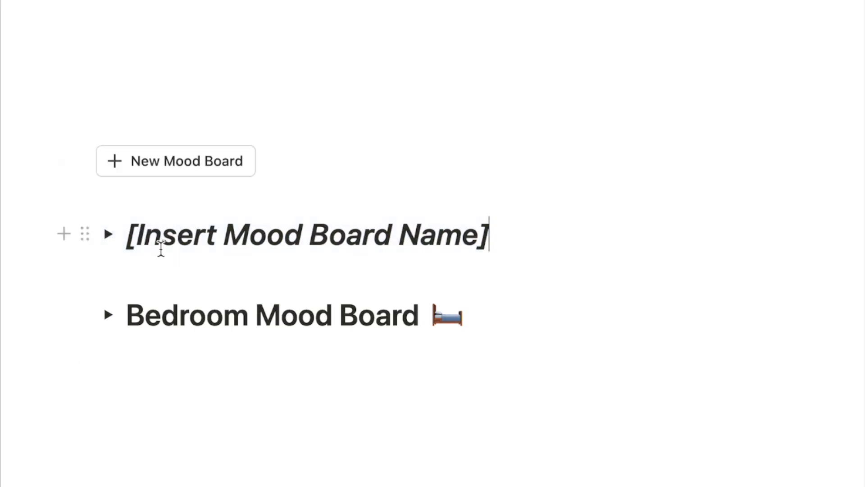
- Expand the new mood board toggle and add an image block in its first column
click(109, 235)
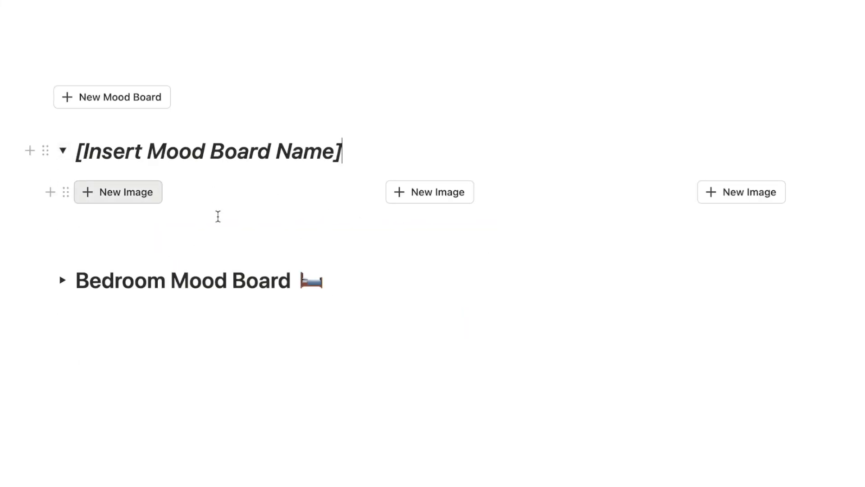
click(125, 193)
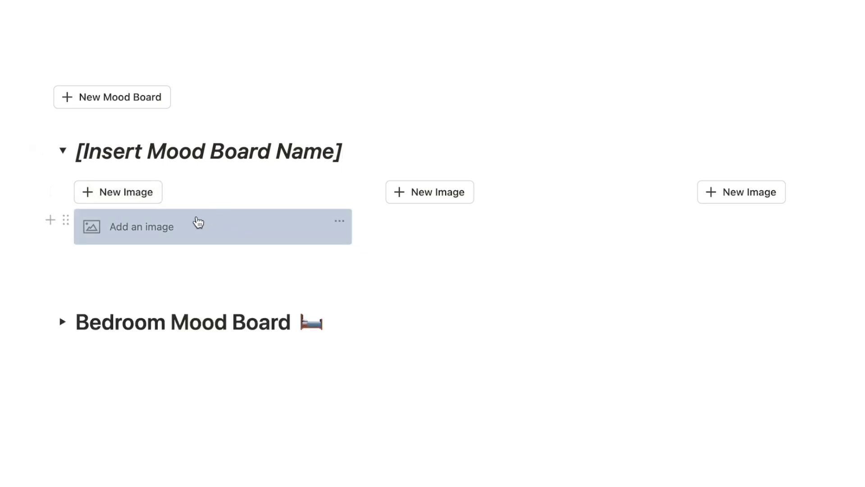
click(155, 231)
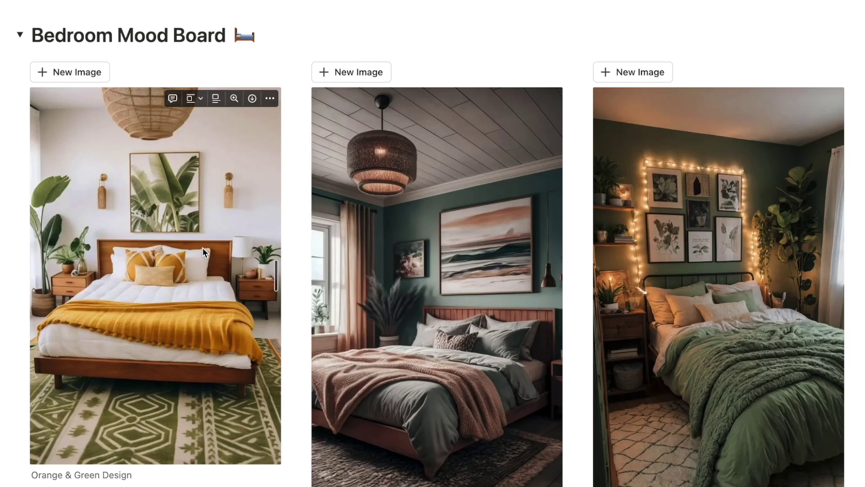
- Scroll through the example page to view the Bedroom Mood Board images
scroll(190, 223, down, 2)
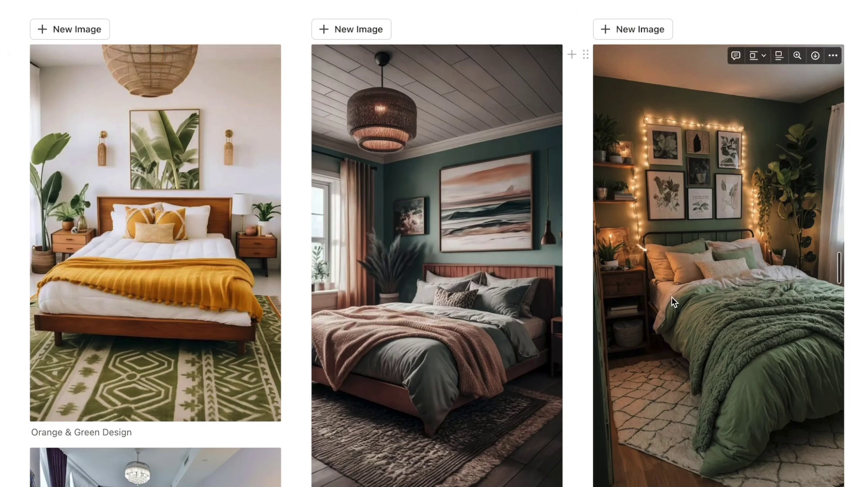
scroll(672, 296, down, 5)
scroll(671, 297, down, 4)
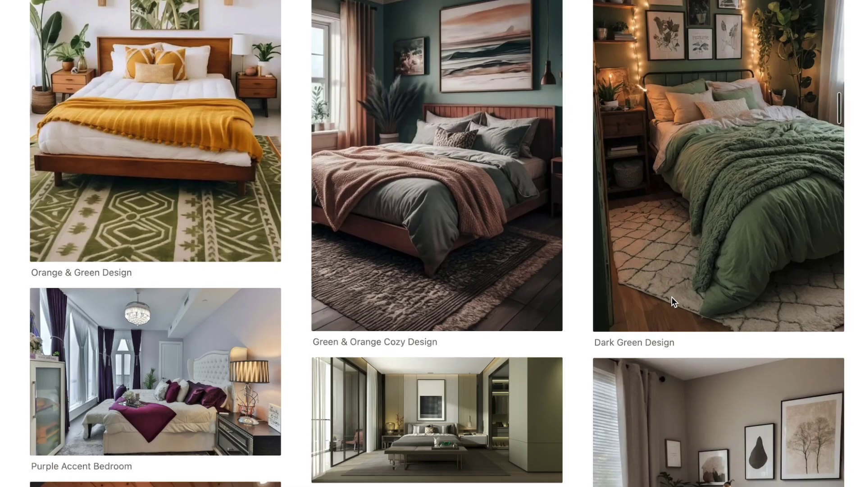
scroll(671, 297, down, 8)
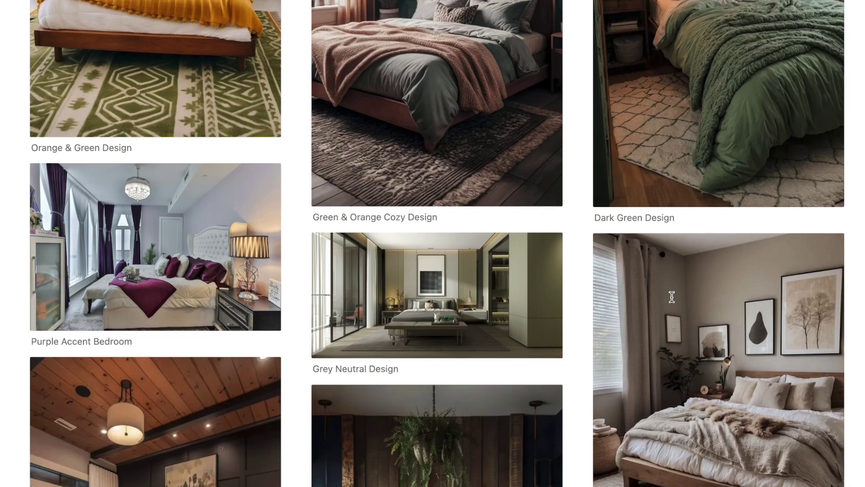
scroll(671, 297, down, 5)
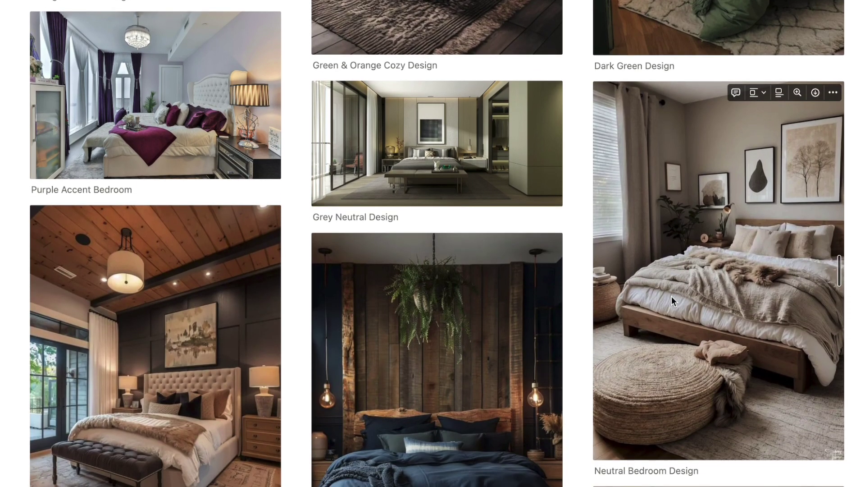
scroll(671, 296, up, 15)
scroll(672, 296, up, 8)
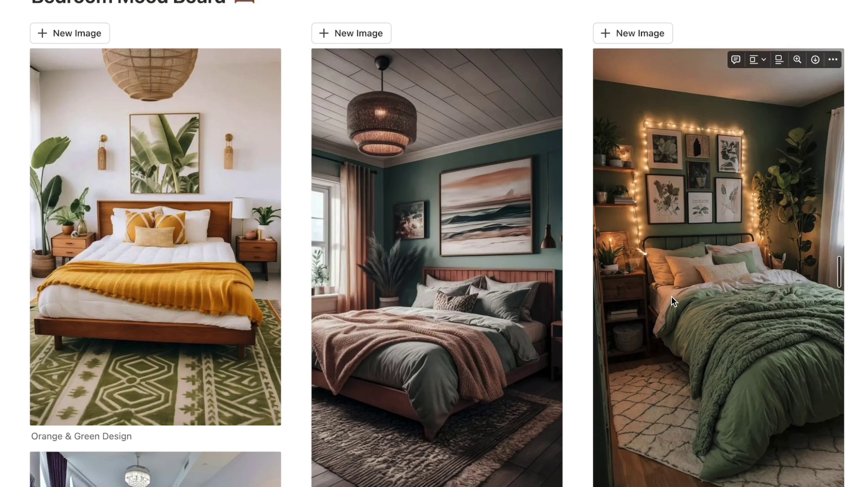
scroll(672, 296, up, 1)
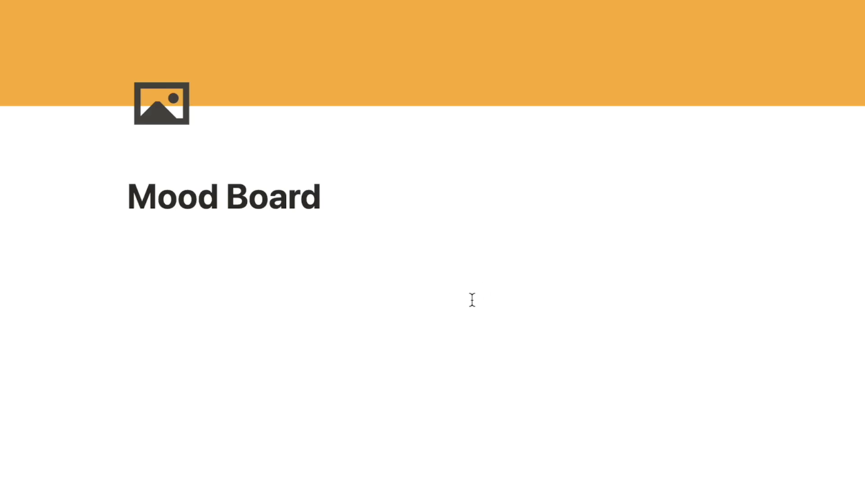
- Turn on Full width for the Mood Board page
mouse_move(131, 210)
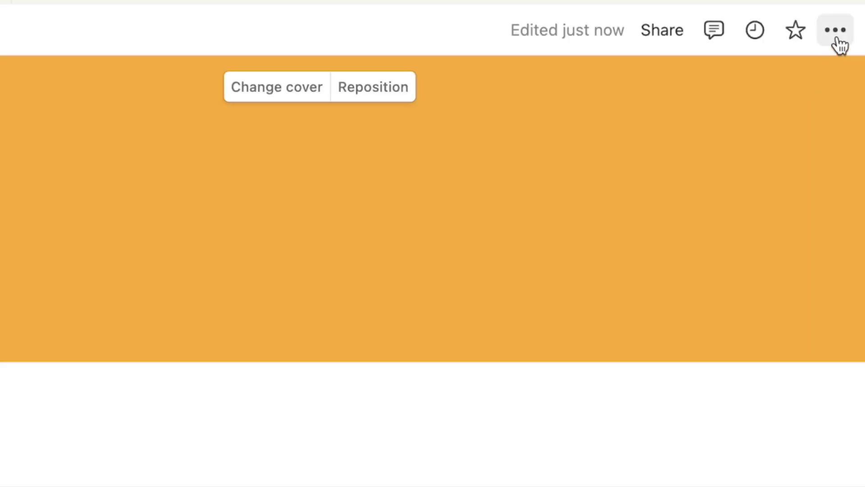
click(833, 39)
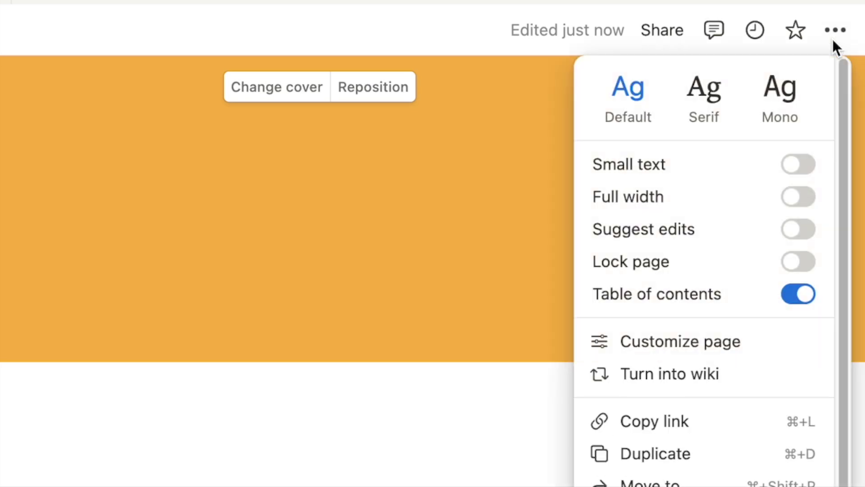
click(798, 198)
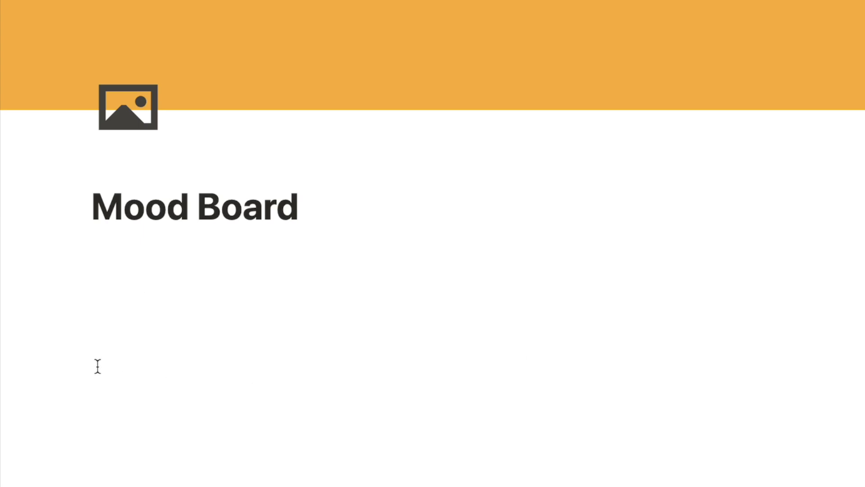
- Insert a gallery database named 'Mood Board' via /gal and hide its title
click(150, 325)
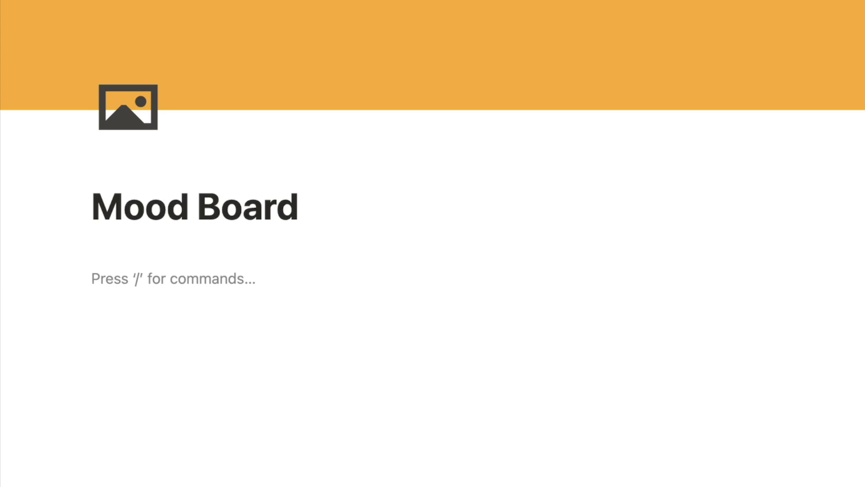
text(/)
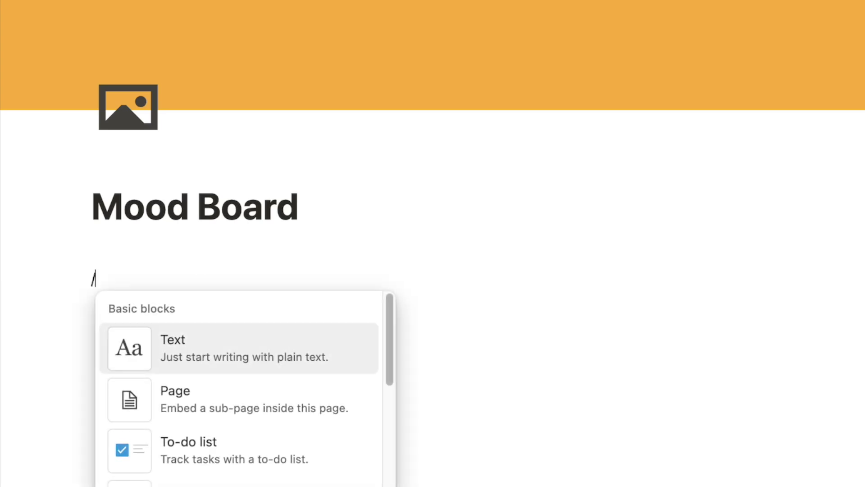
text(gall)
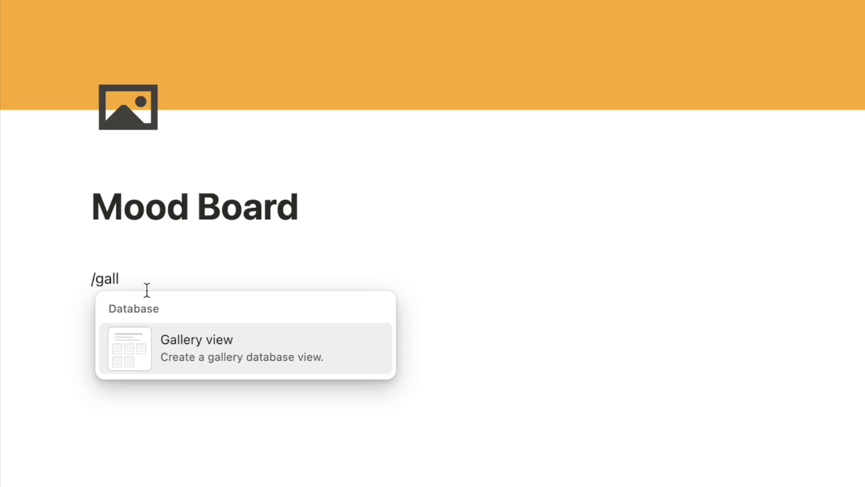
mouse_move(174, 371)
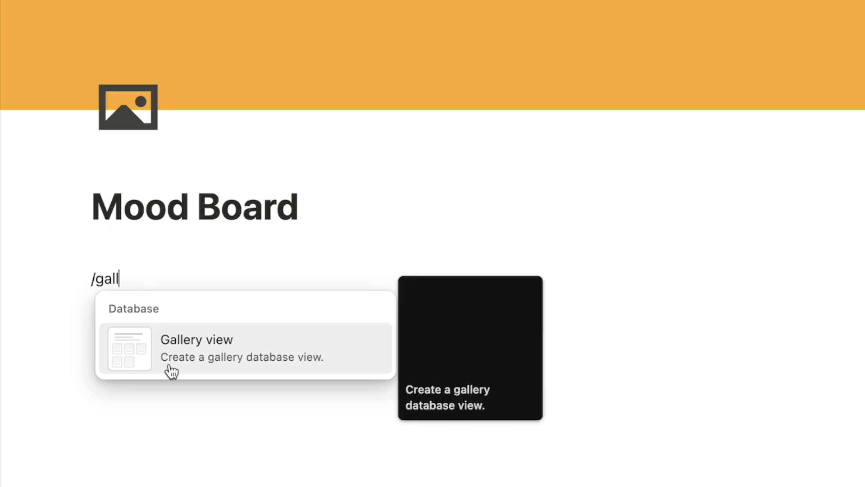
click(207, 351)
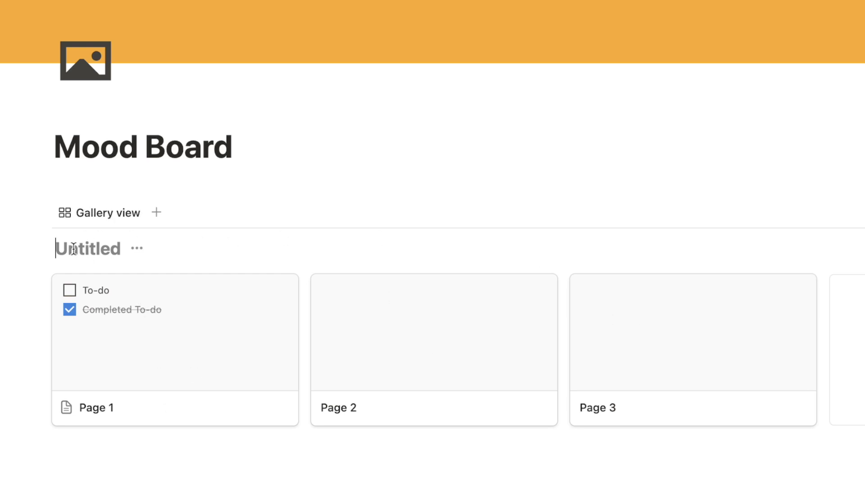
text(Mood Board)
click(171, 249)
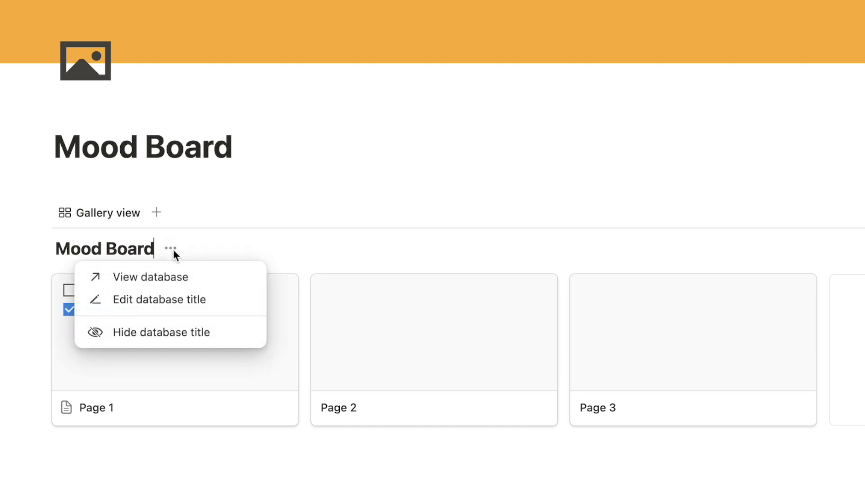
click(174, 333)
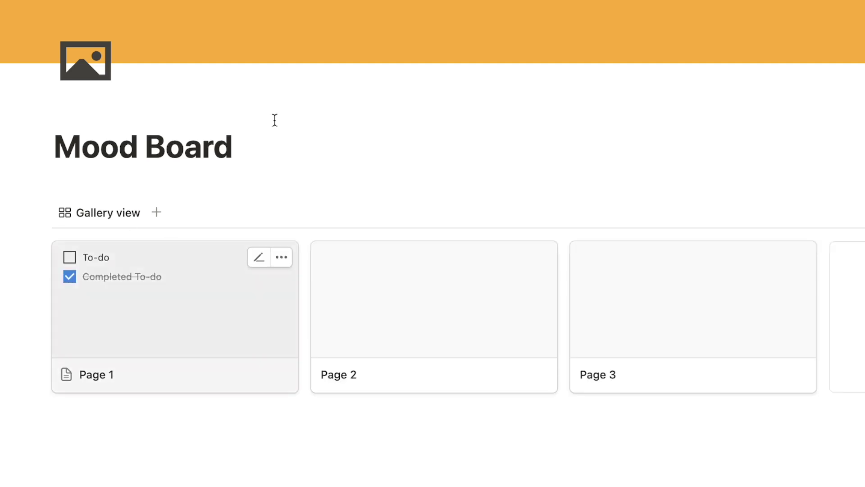
- Open the Page 1 card and delete both sample to-do items
scroll(373, 278, down, 1)
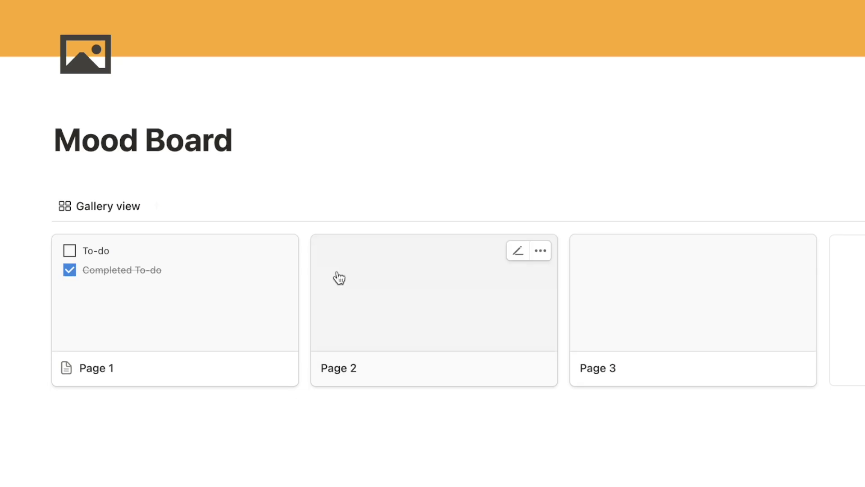
click(181, 340)
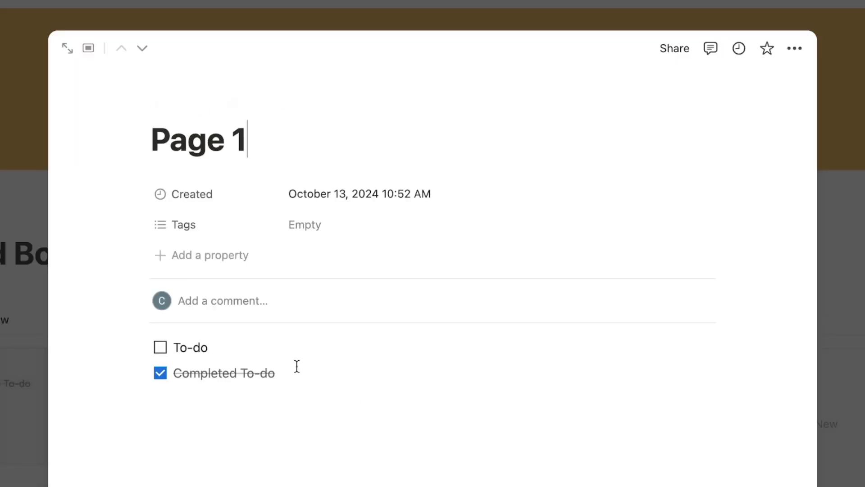
drag(316, 424, 158, 351)
key(BackSpace)
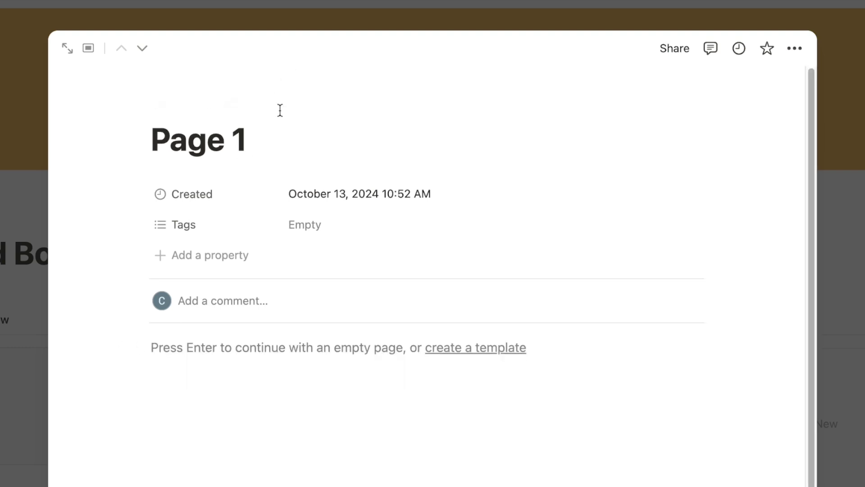
mouse_move(250, 106)
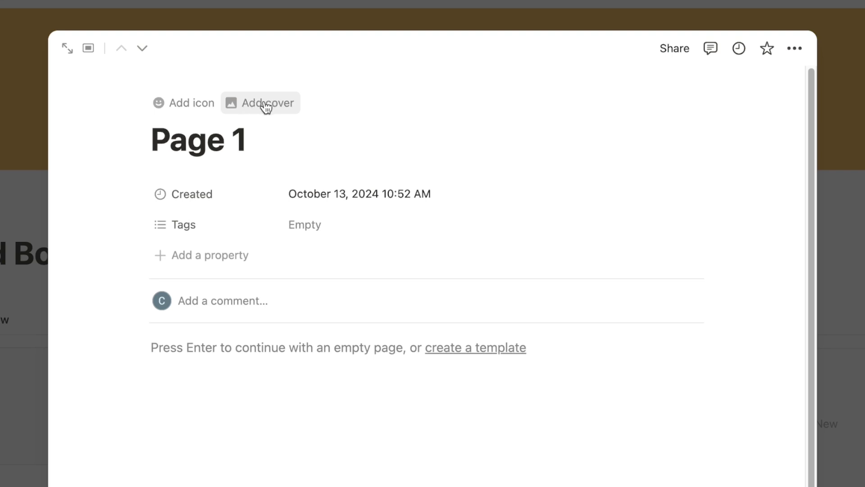
- Set an Unsplash 'bedroom' photo as Page 1's cover image
click(266, 106)
mouse_move(422, 90)
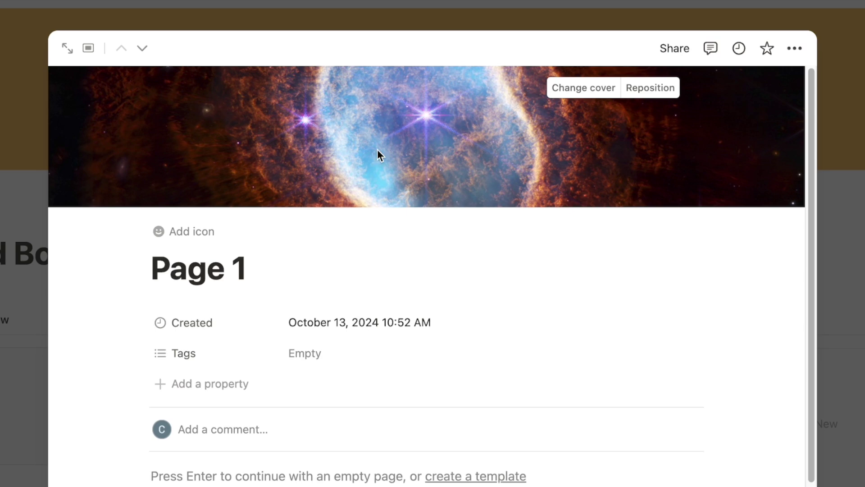
click(571, 89)
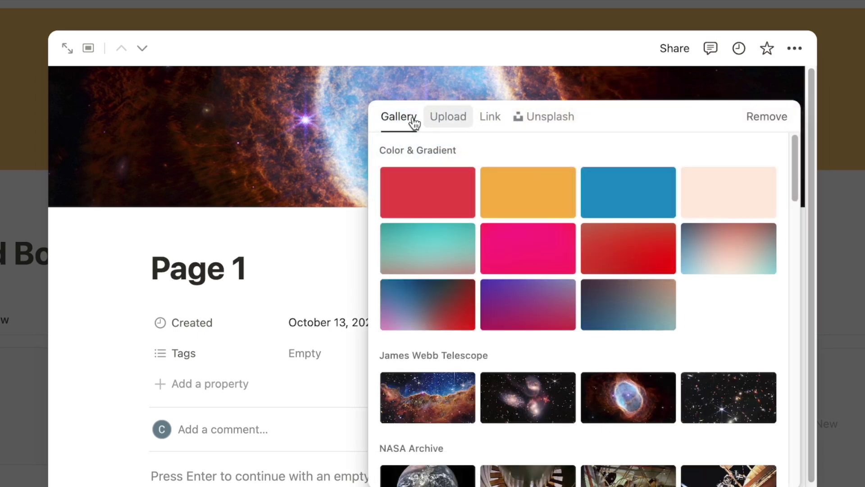
click(451, 118)
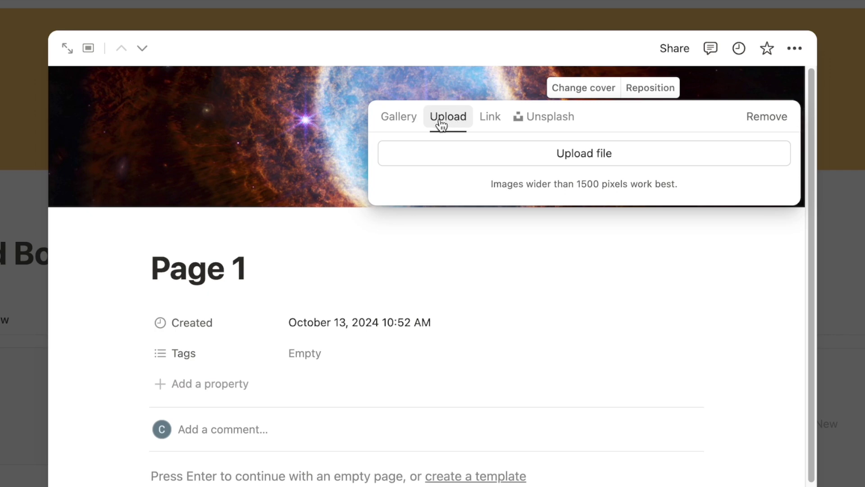
click(491, 121)
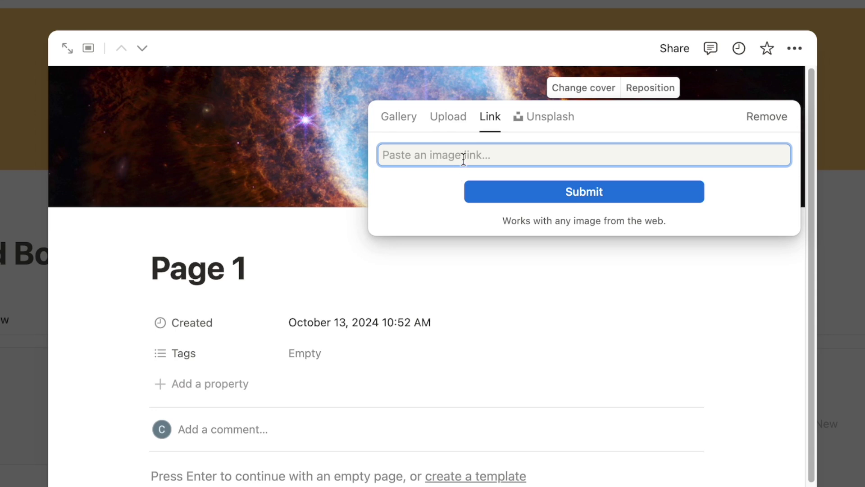
click(535, 122)
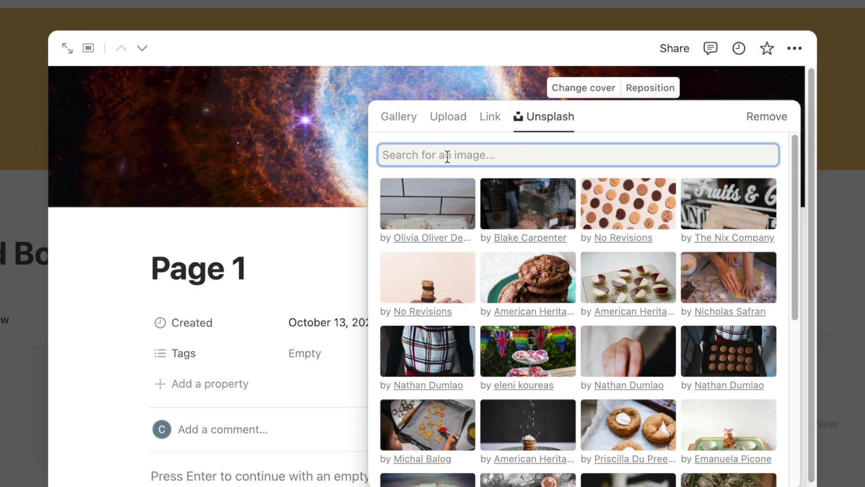
text(bedroom)
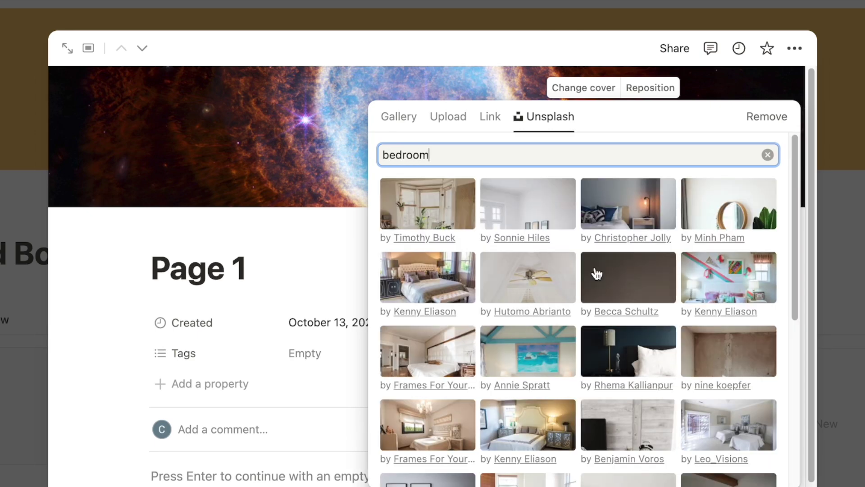
click(428, 282)
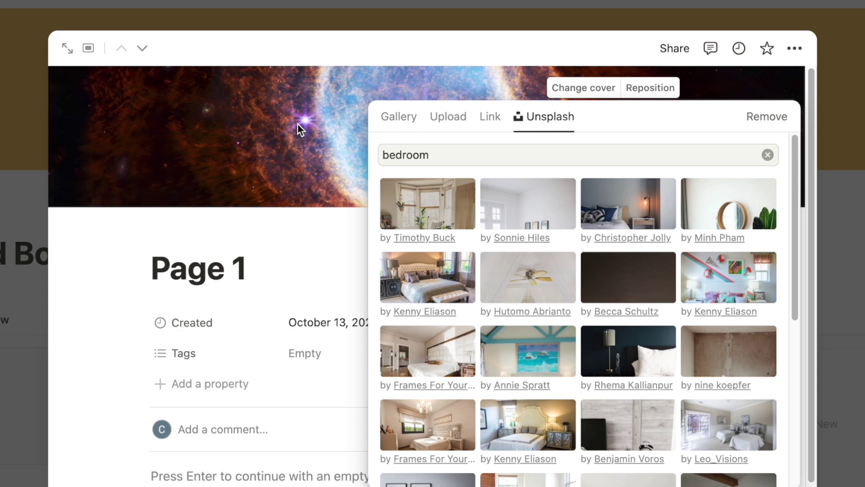
click(132, 232)
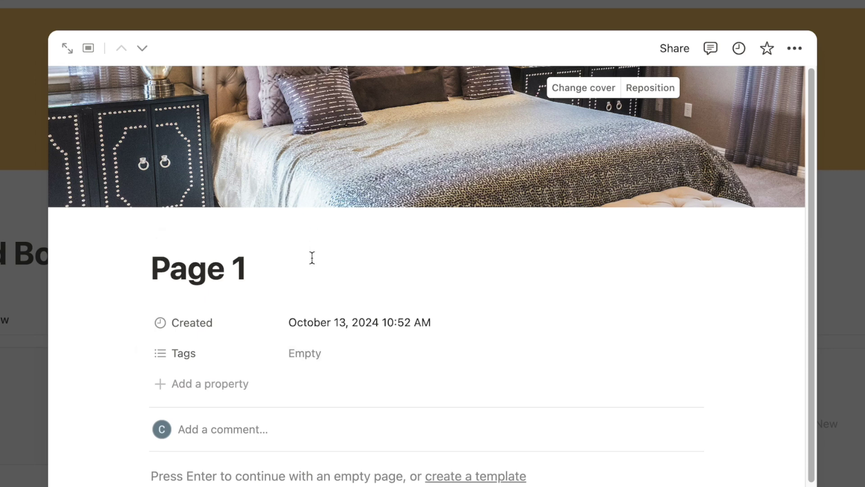
click(309, 353)
- Tag Page 1 with a new 'Neutral' tag
text(Ne)
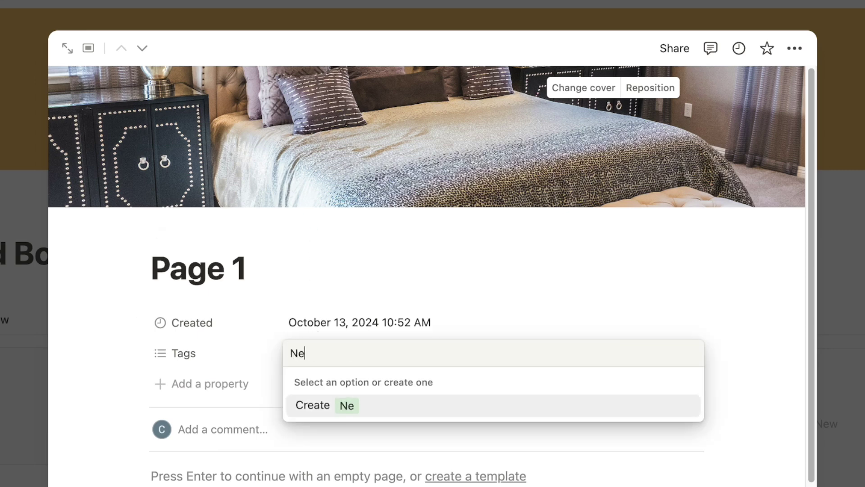
text(utra)
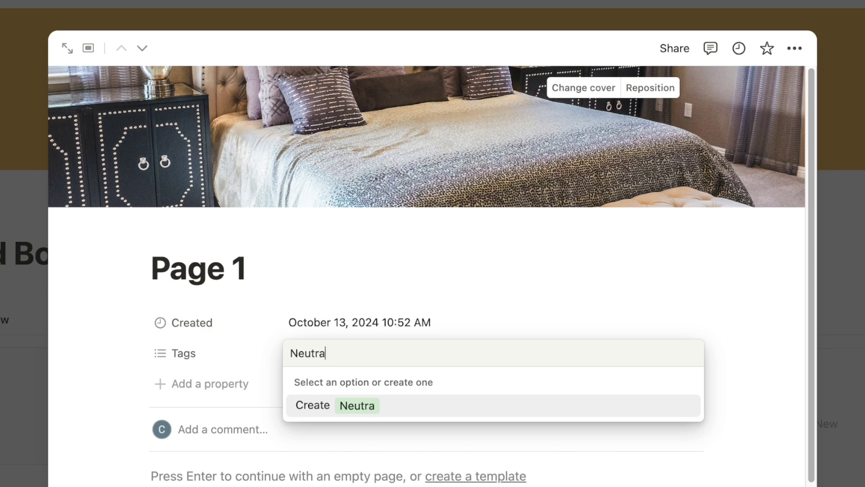
click(361, 408)
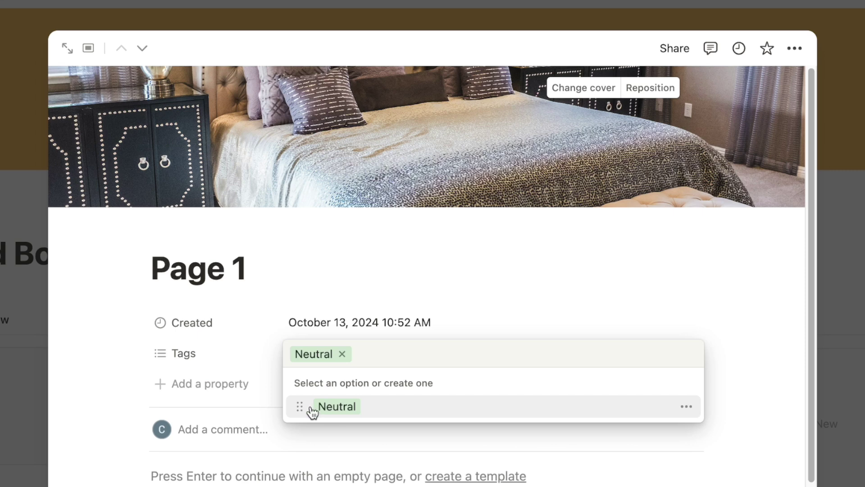
click(752, 362)
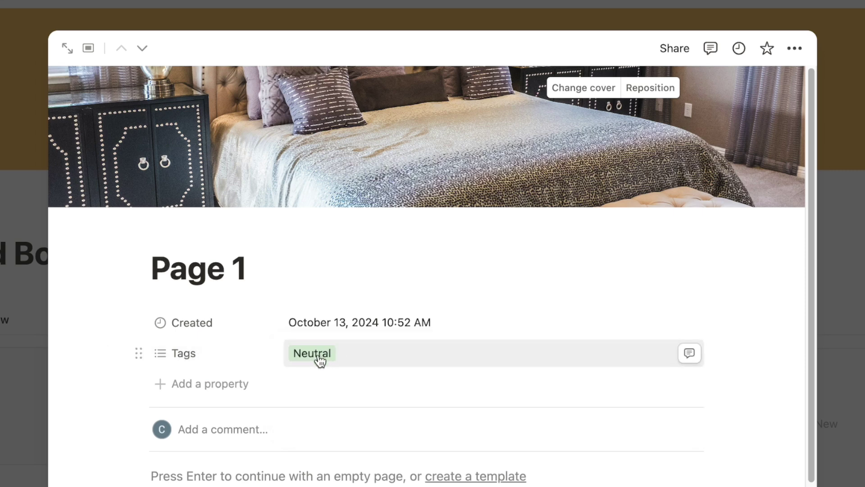
- Change the Neutral tag's colour to light gray and close Page 1
click(198, 355)
click(211, 406)
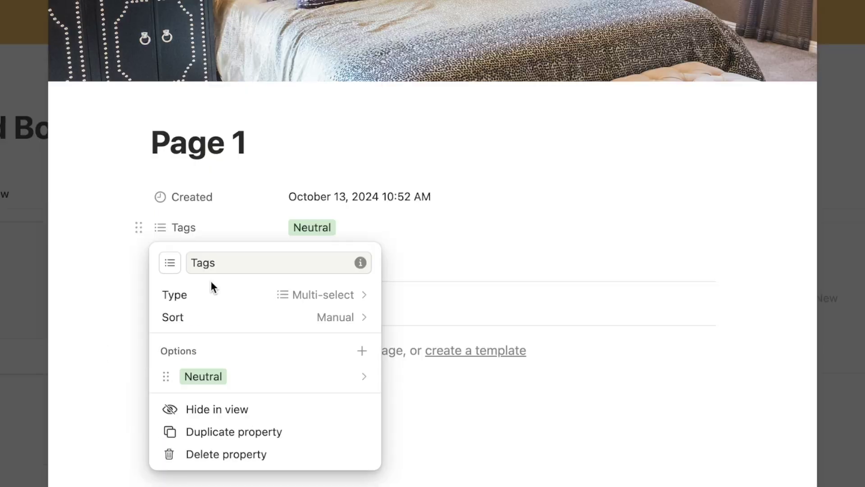
click(219, 374)
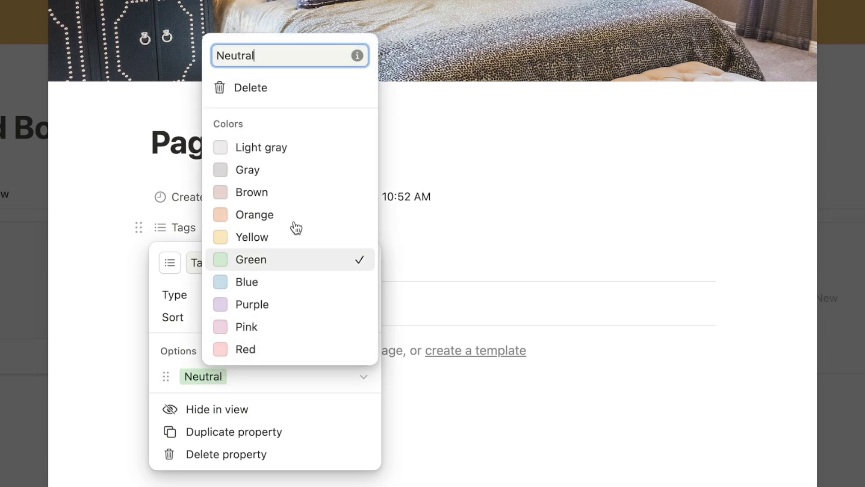
click(266, 149)
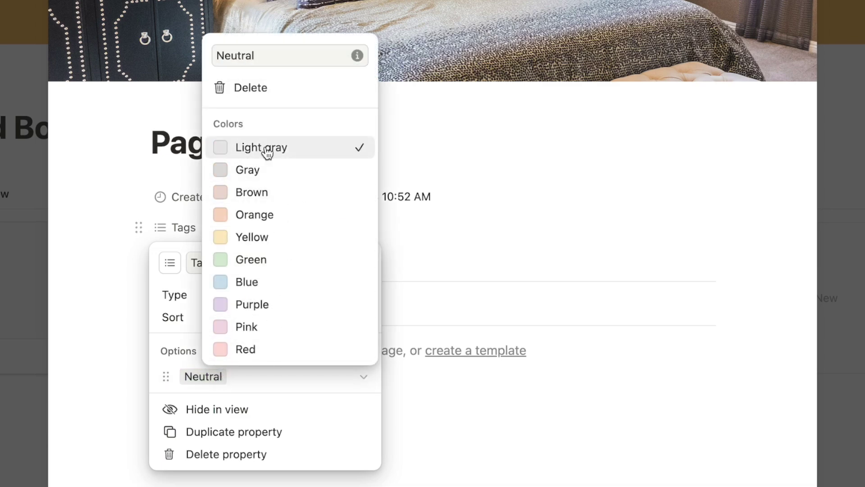
click(770, 271)
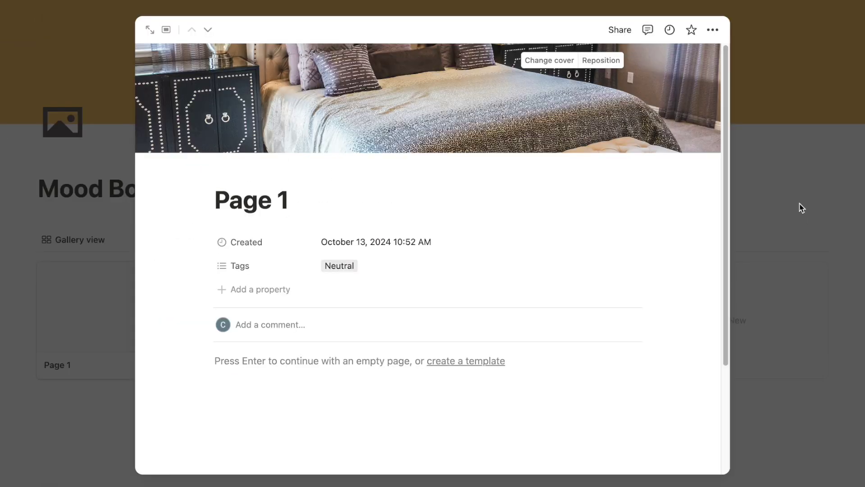
click(802, 207)
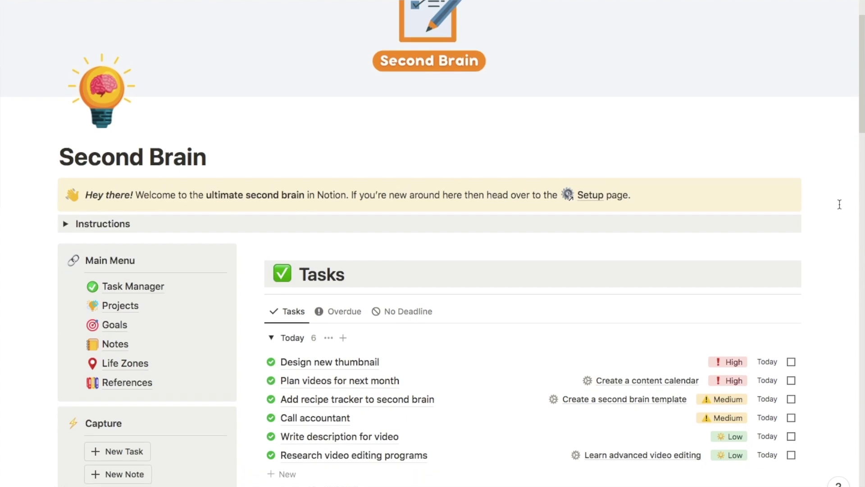
scroll(840, 200, down, 8)
scroll(839, 204, down, 5)
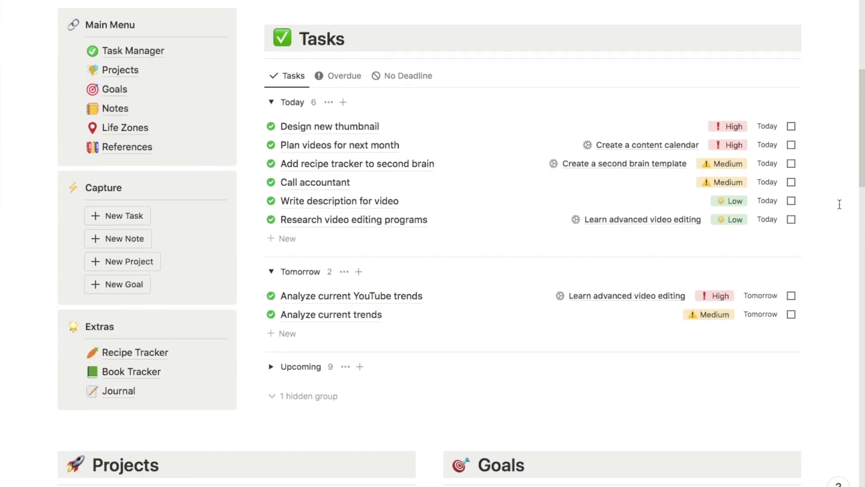
scroll(840, 205, down, 6)
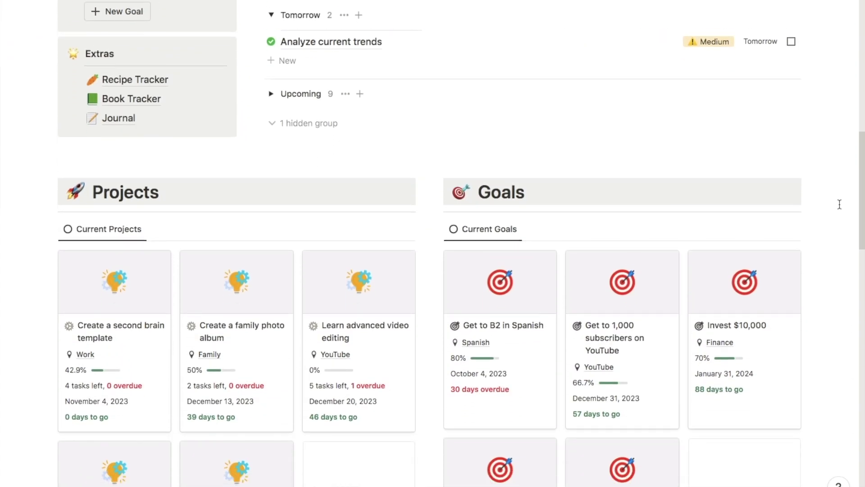
scroll(840, 204, down, 7)
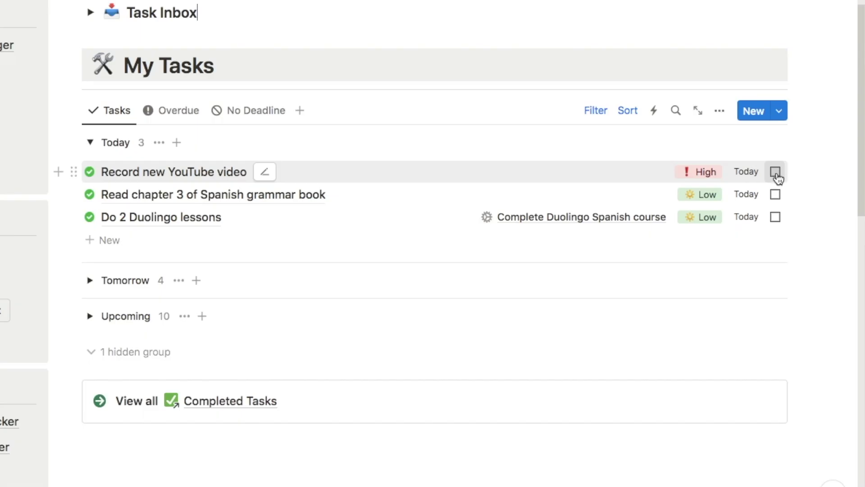
click(774, 171)
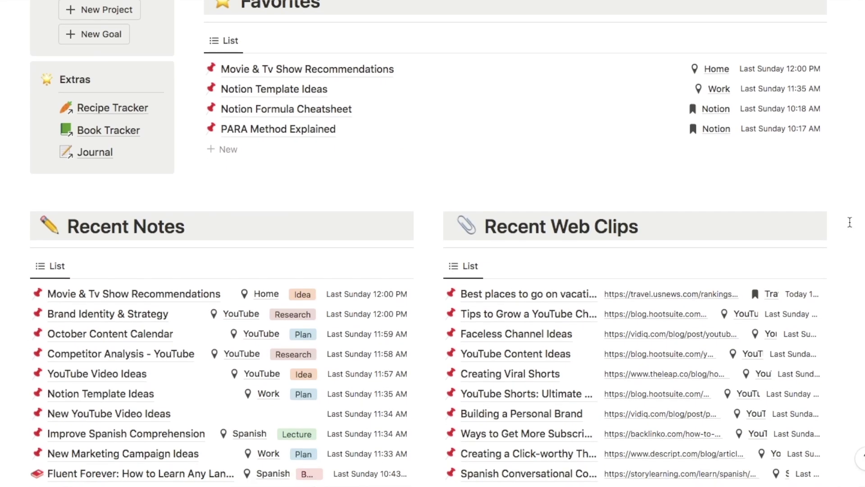
scroll(849, 222, down, 4)
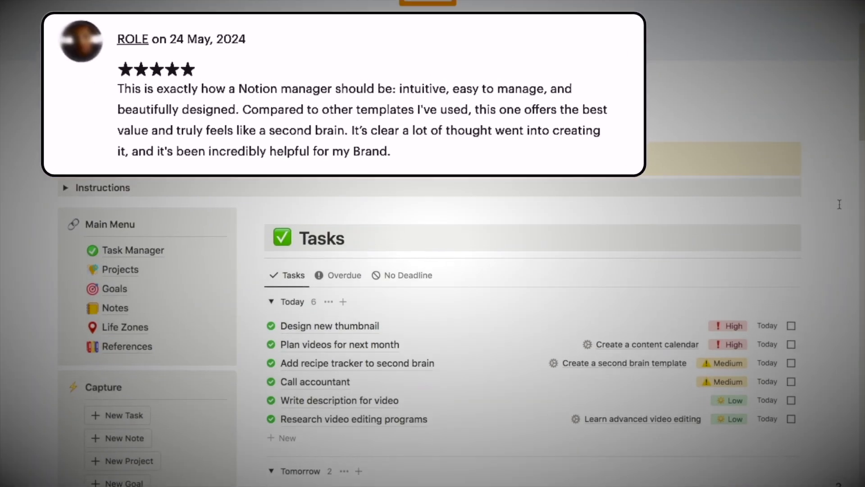
scroll(839, 204, down, 5)
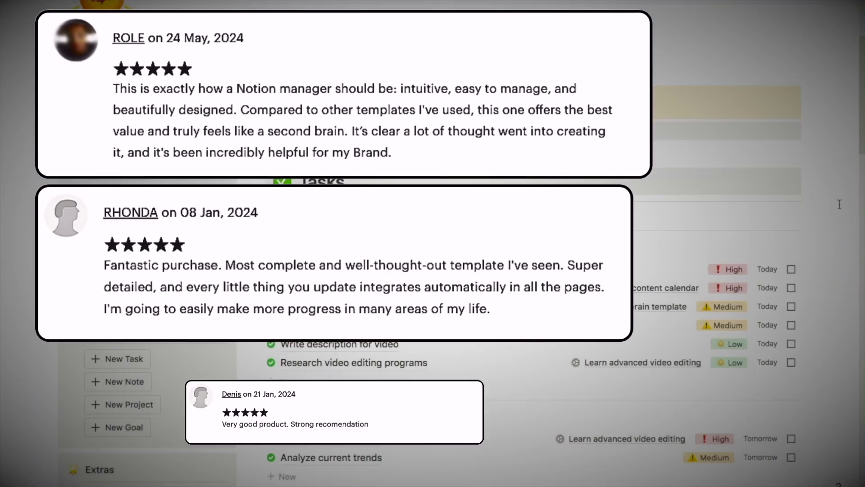
scroll(840, 205, down, 5)
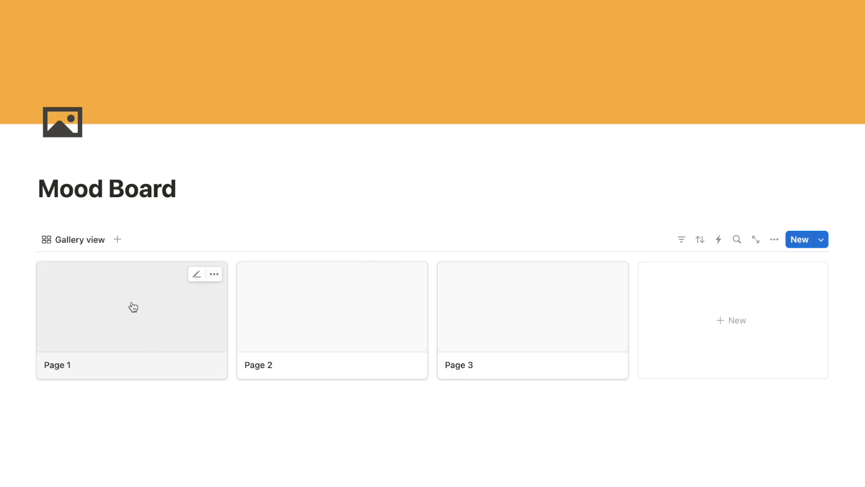
click(159, 337)
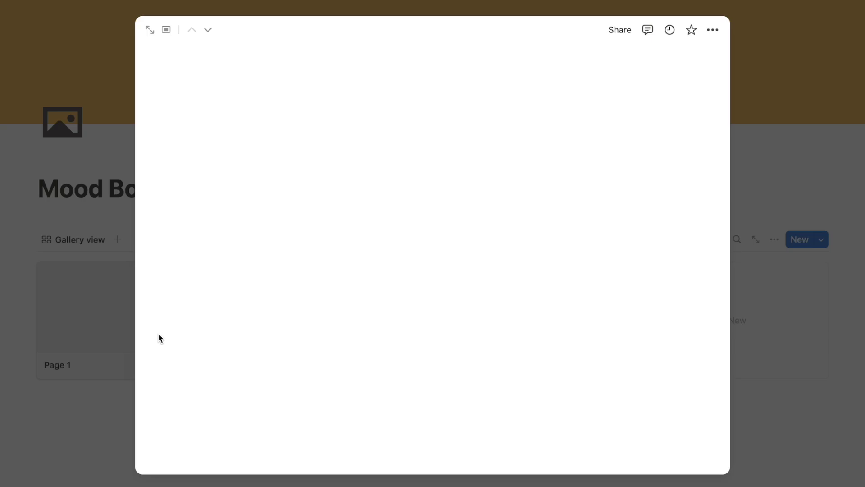
scroll(261, 342, down, 5)
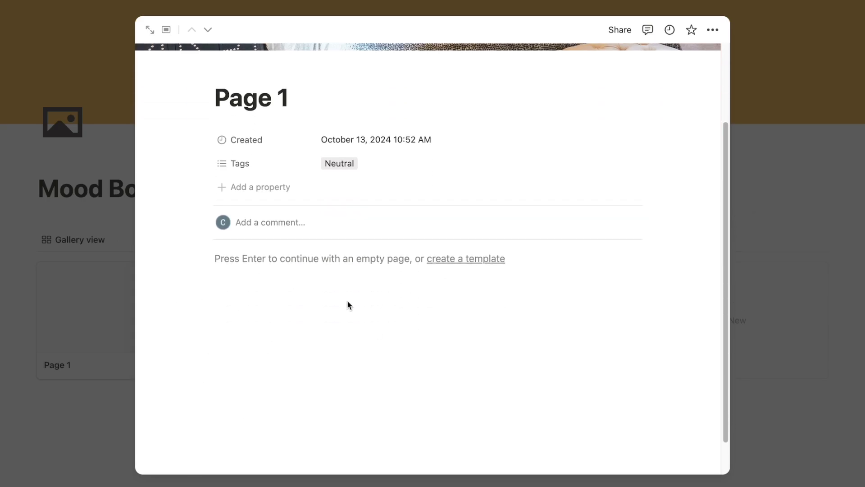
click(855, 279)
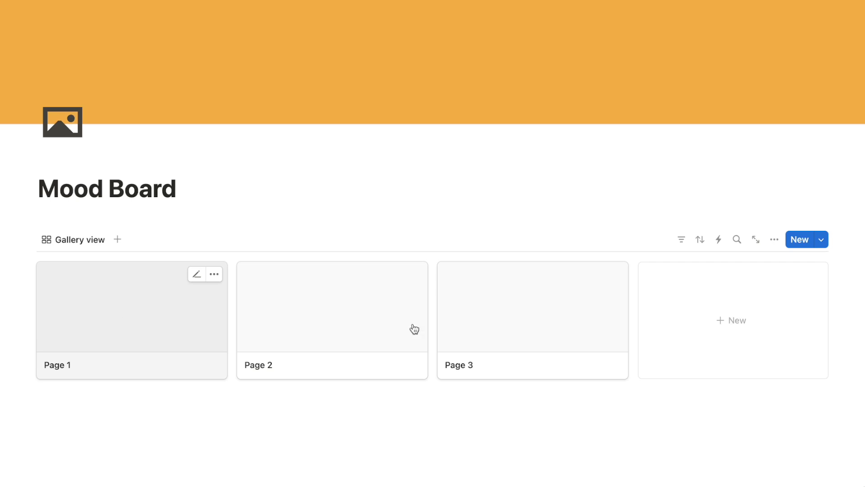
- Set the gallery layout's card preview to Page cover
click(774, 240)
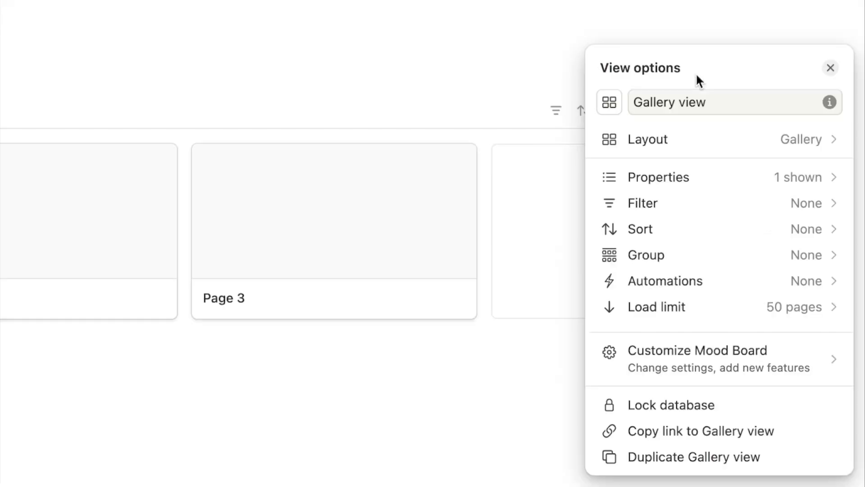
click(680, 145)
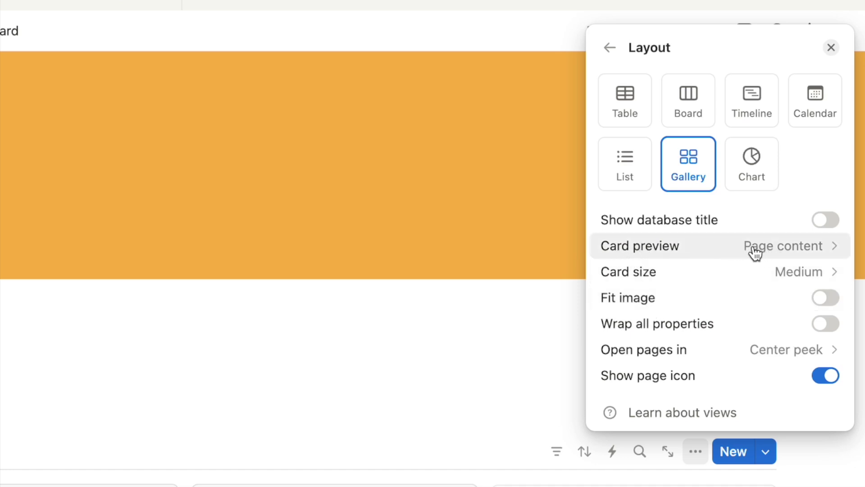
click(802, 246)
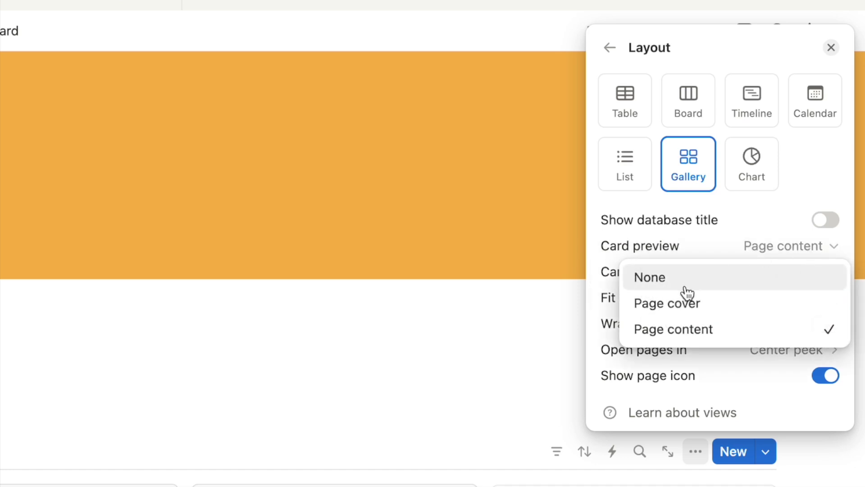
click(737, 311)
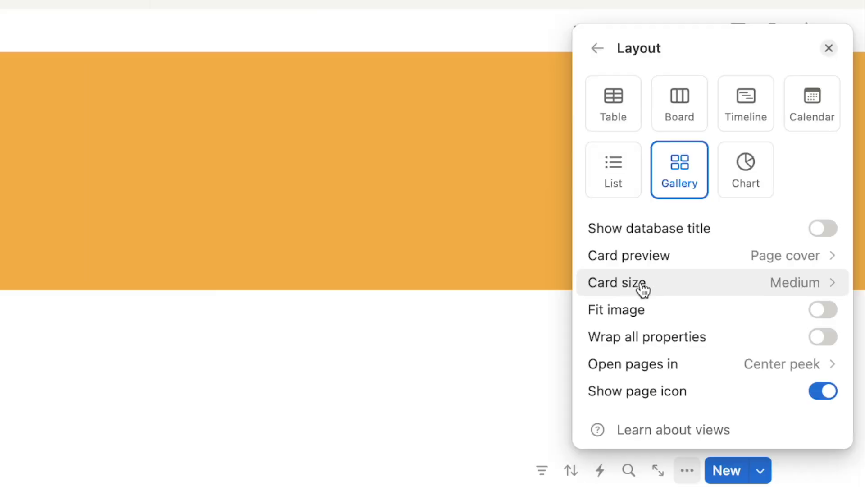
- Try Large and Small card sizes, then settle on Medium
click(643, 289)
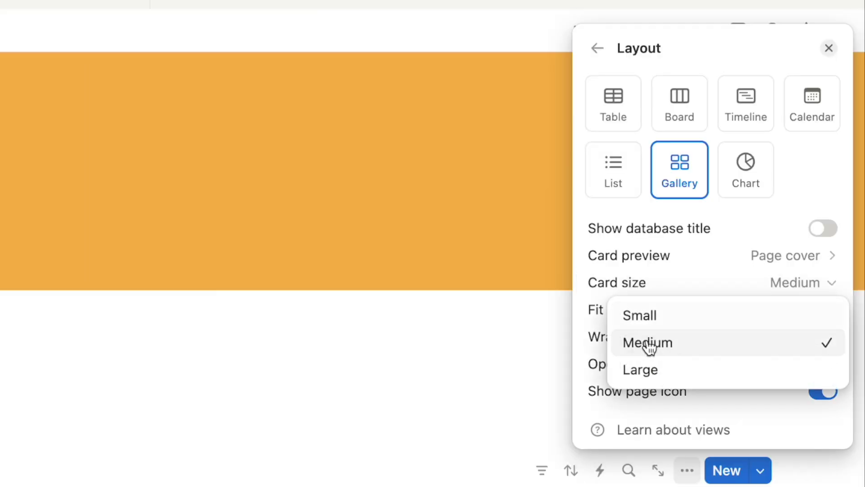
click(651, 371)
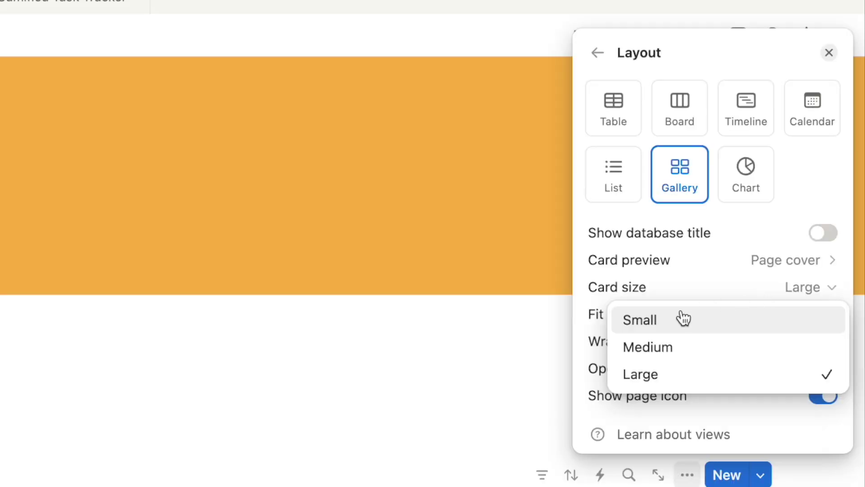
click(679, 317)
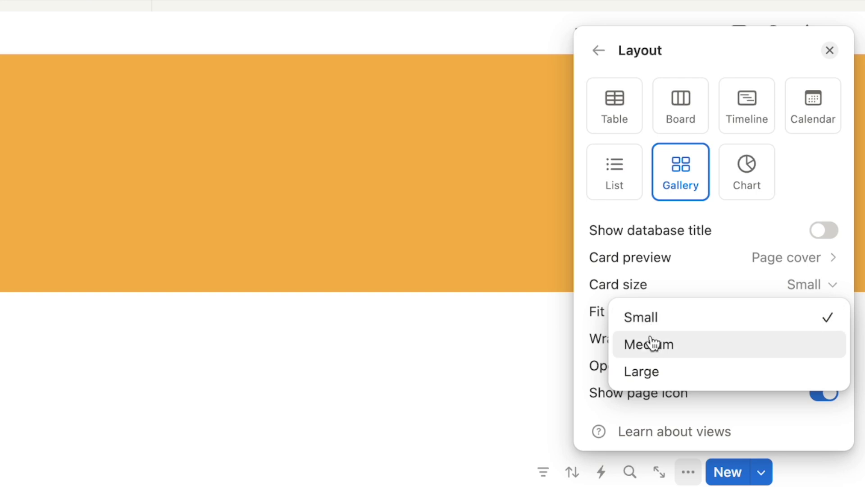
click(652, 344)
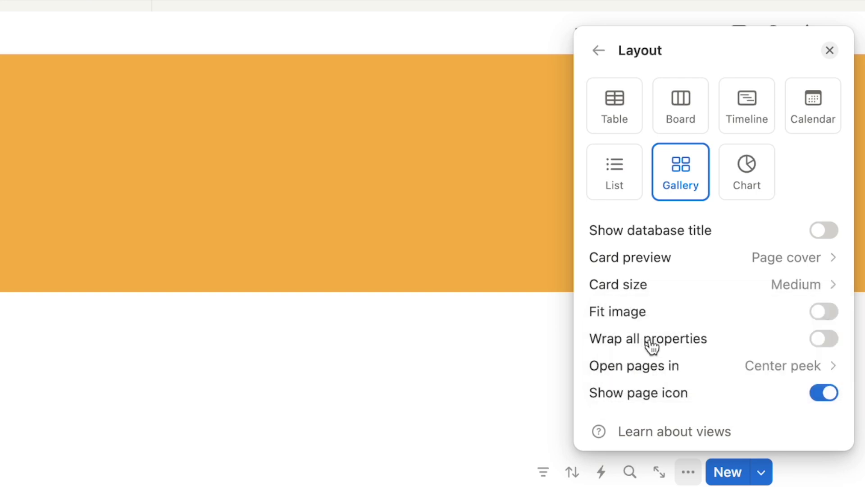
click(599, 50)
- Show Tags on the gallery cards and hide the page names
click(698, 165)
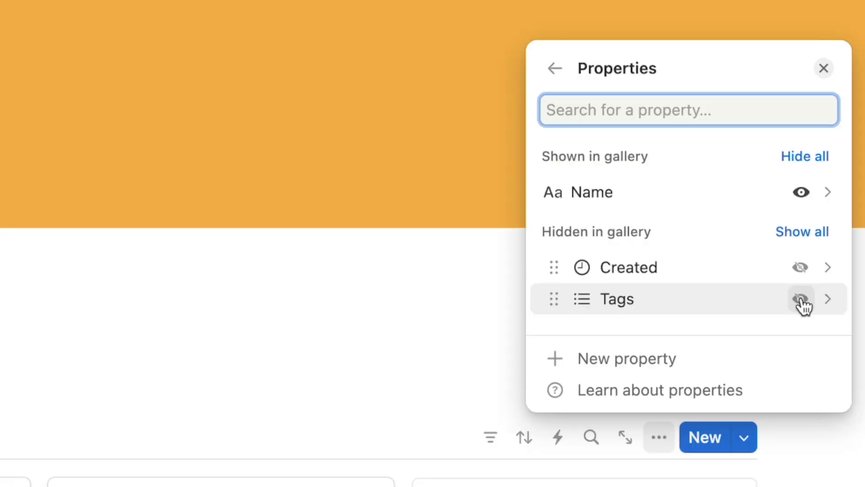
click(800, 299)
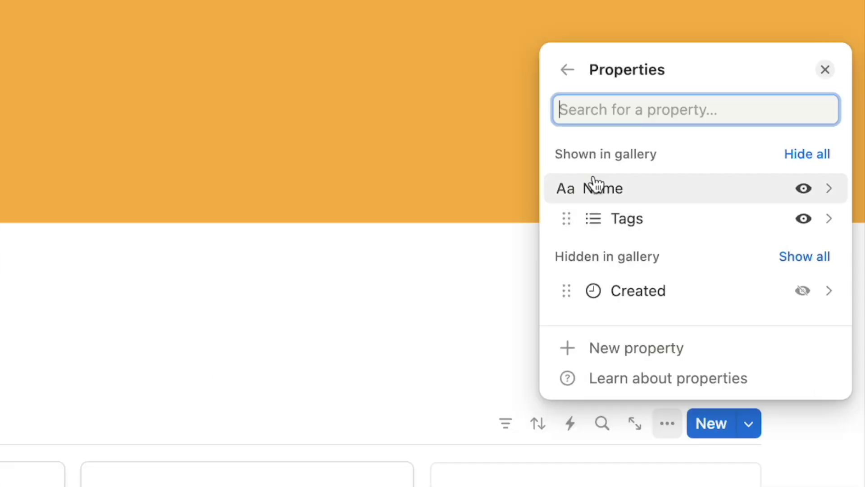
click(803, 189)
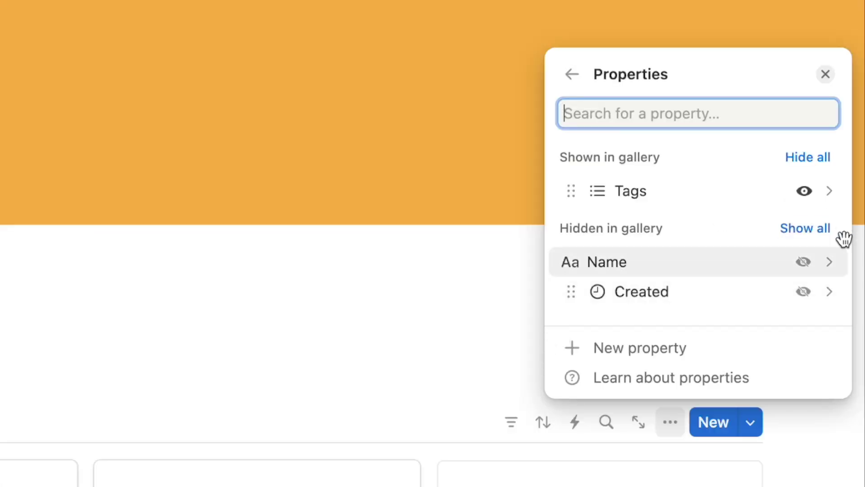
click(804, 265)
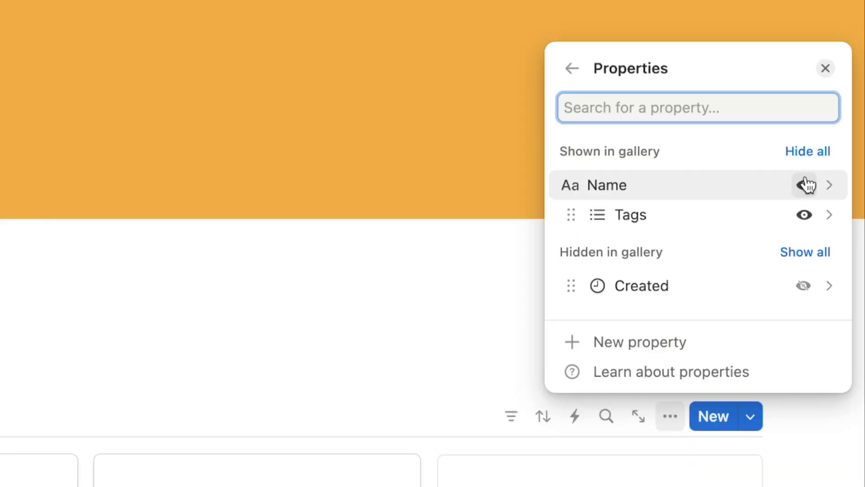
click(807, 183)
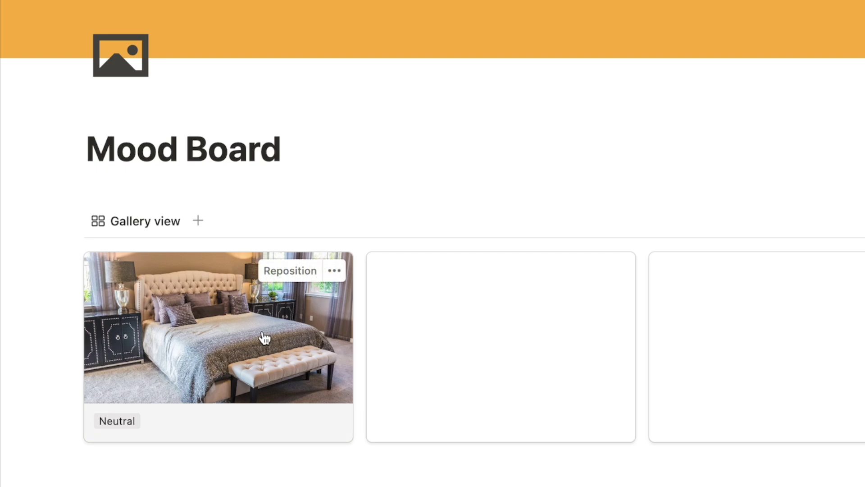
- Shift Page 1's card image upward, save the position, and open Page 2
click(278, 276)
drag(284, 359, 288, 268)
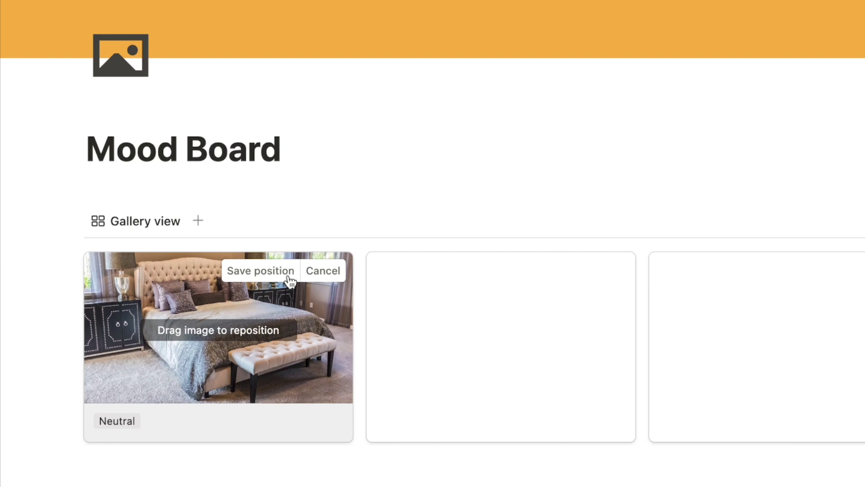
click(288, 279)
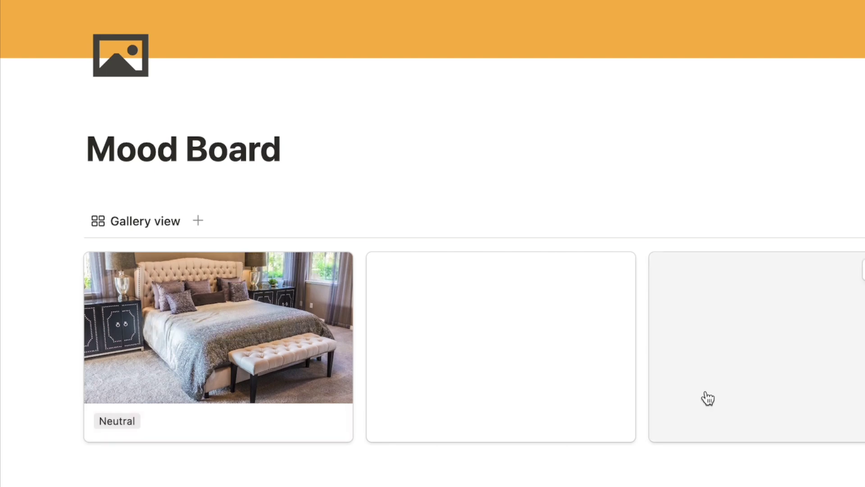
click(471, 367)
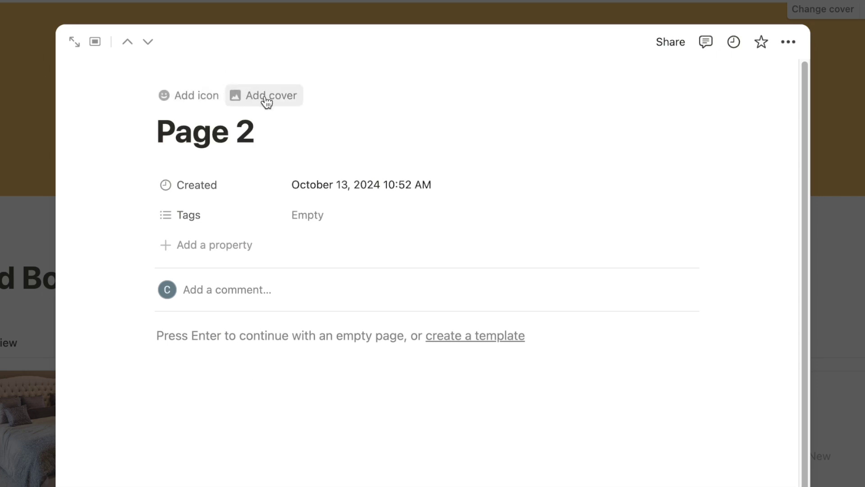
- Add a default cover to Page 2 and choose to replace it from an image link
click(264, 97)
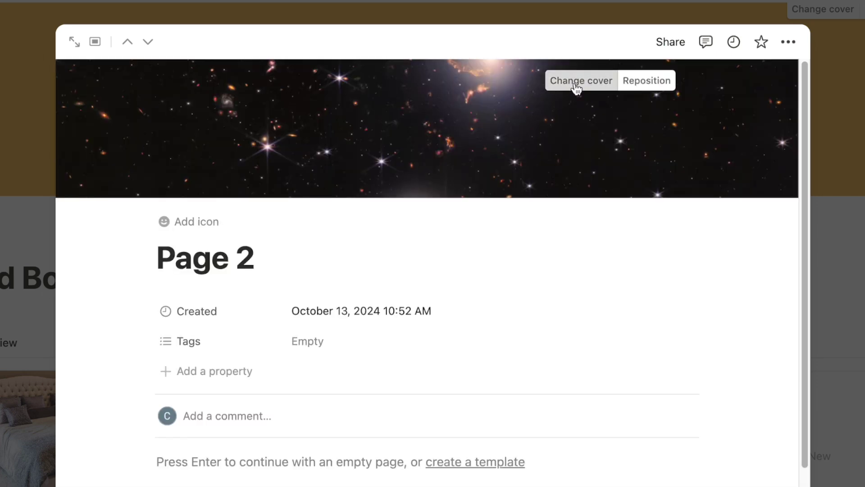
click(576, 82)
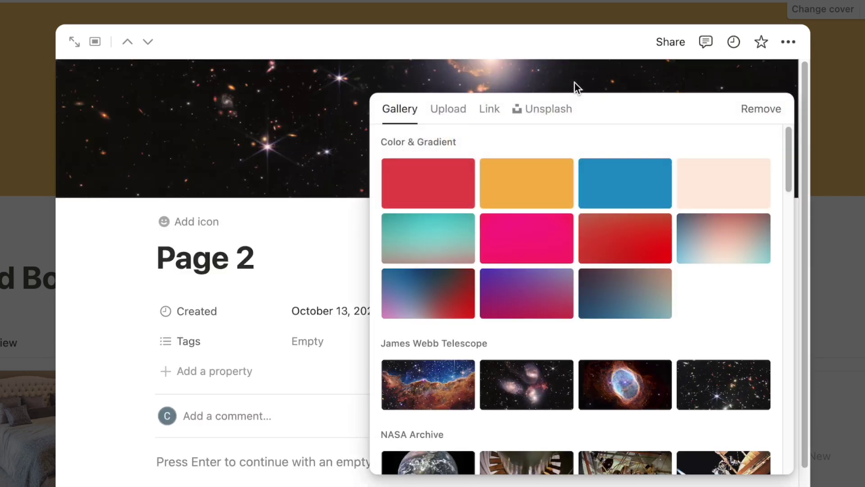
click(490, 110)
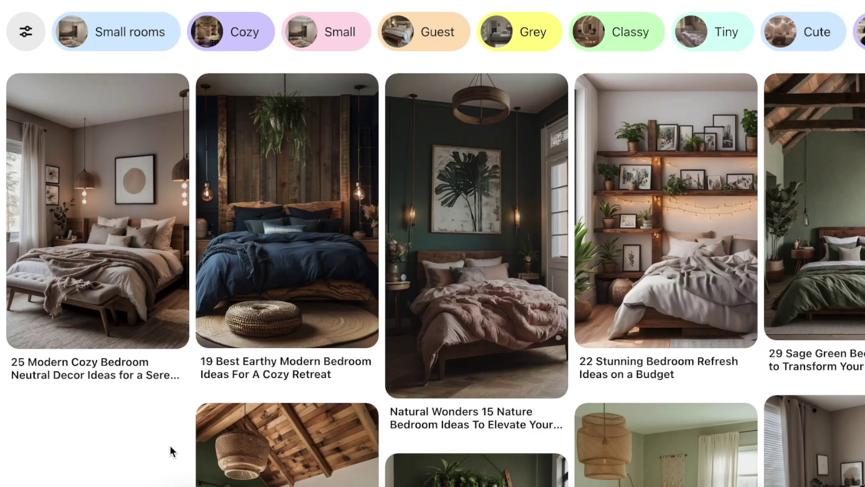
- Open the cozy neutral bedroom pin and copy its image address
mouse_move(129, 170)
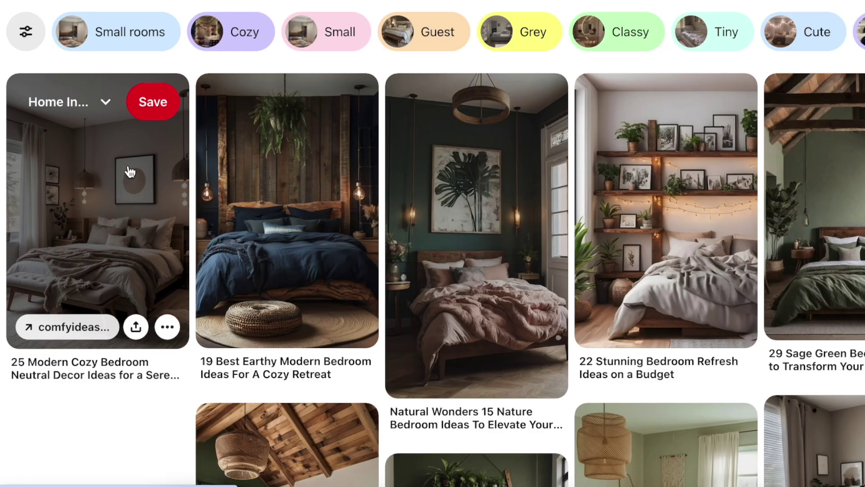
click(99, 223)
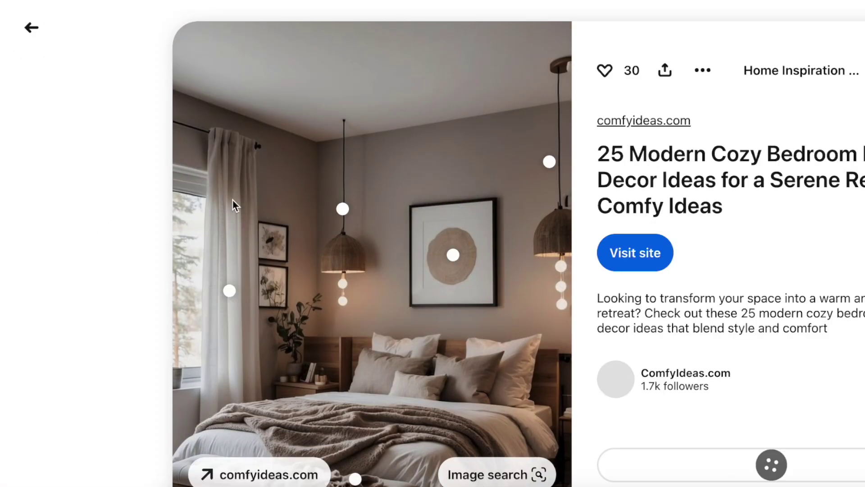
scroll(230, 203, down, 1)
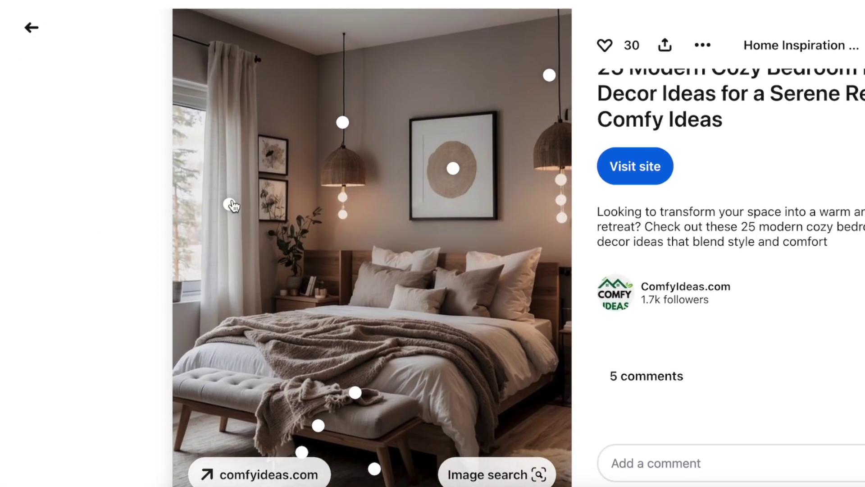
right_click(331, 207)
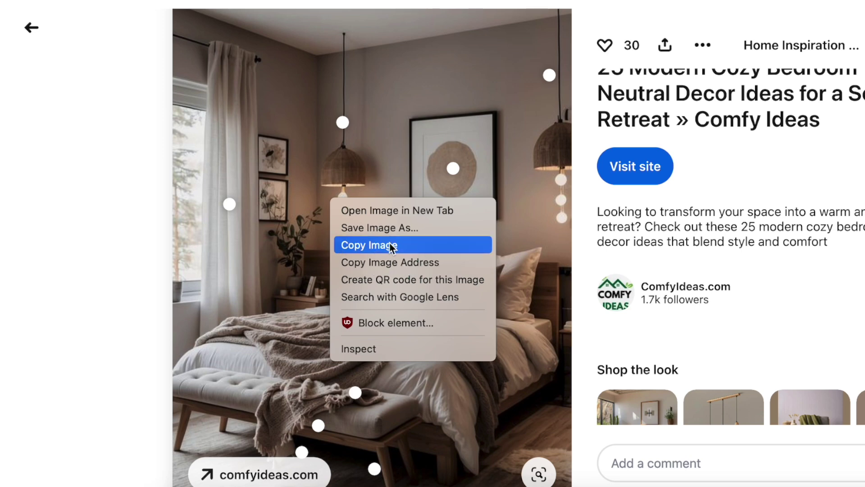
click(443, 266)
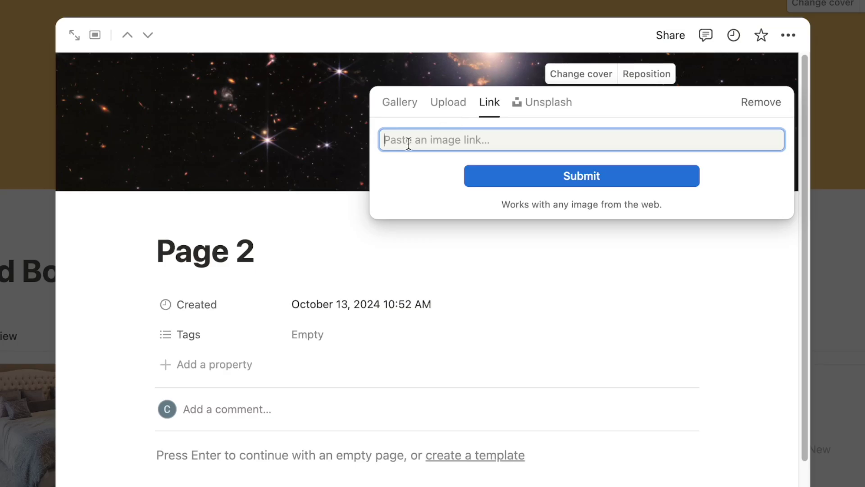
- Set the pasted Pinterest image as Page 2's cover, tag it Neutral, and close the page
text(https://i.pinimg.com/564x/6f/db/23/6fdb2391e667a838b00ba6ee5e5c5ad6.jpg)
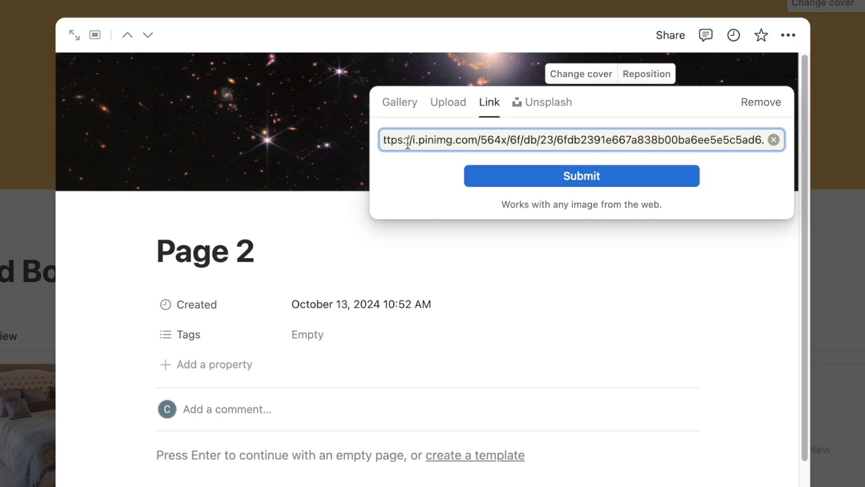
click(481, 173)
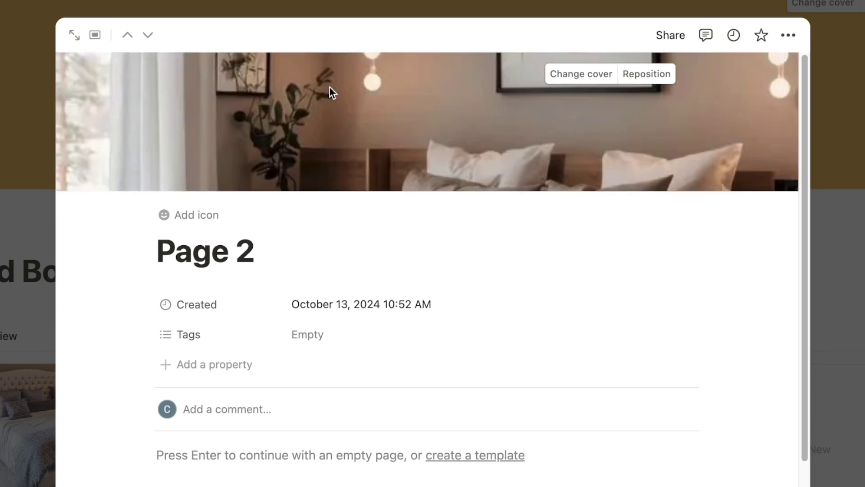
click(316, 337)
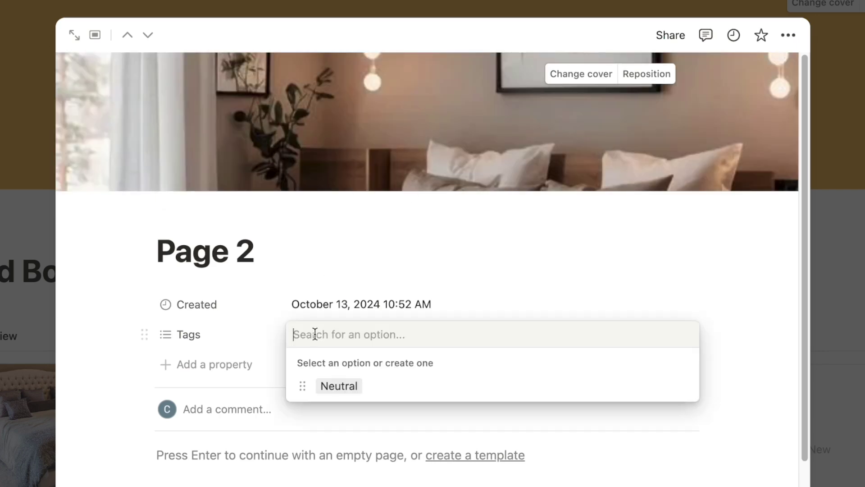
click(350, 391)
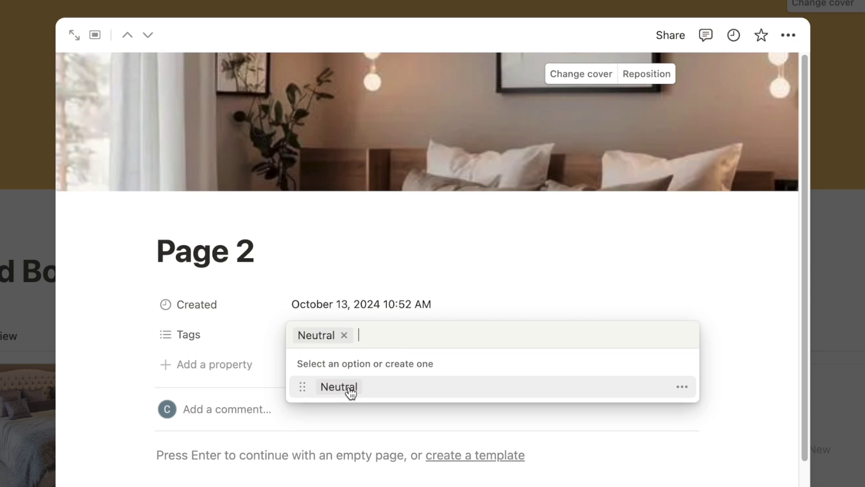
click(757, 289)
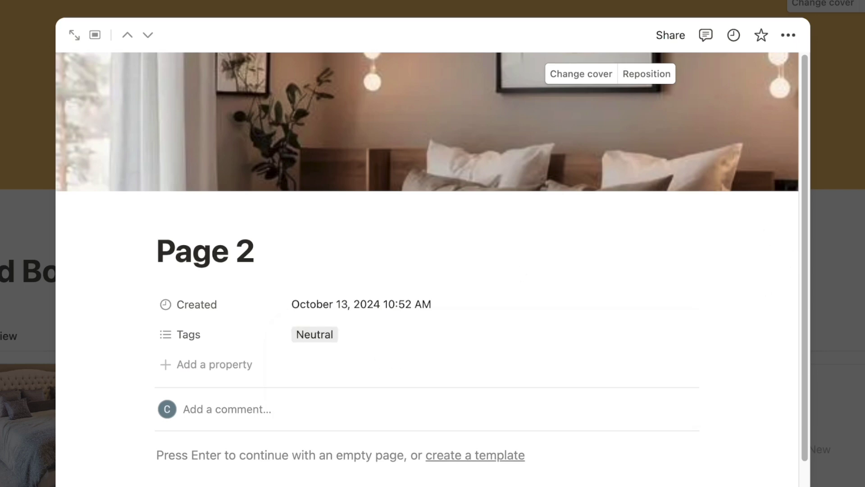
key(Escape)
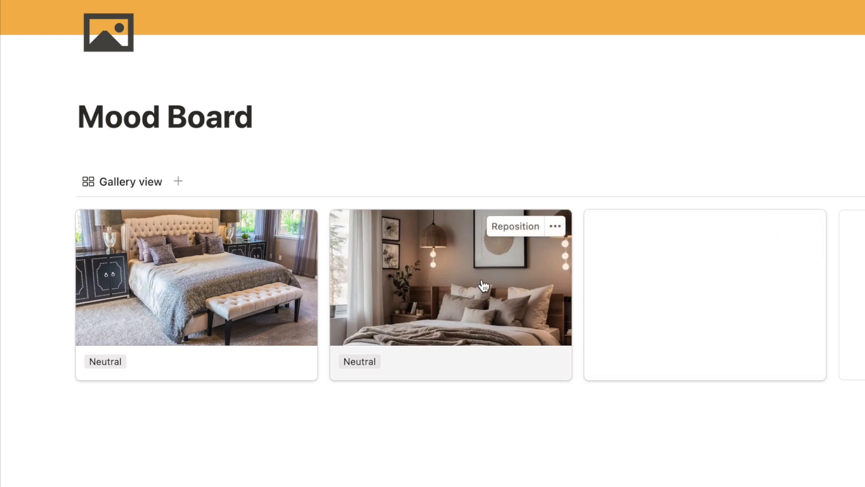
- Drag Page 2's card image upward and save the new framing
click(513, 226)
drag(518, 309, 519, 256)
drag(533, 309, 535, 278)
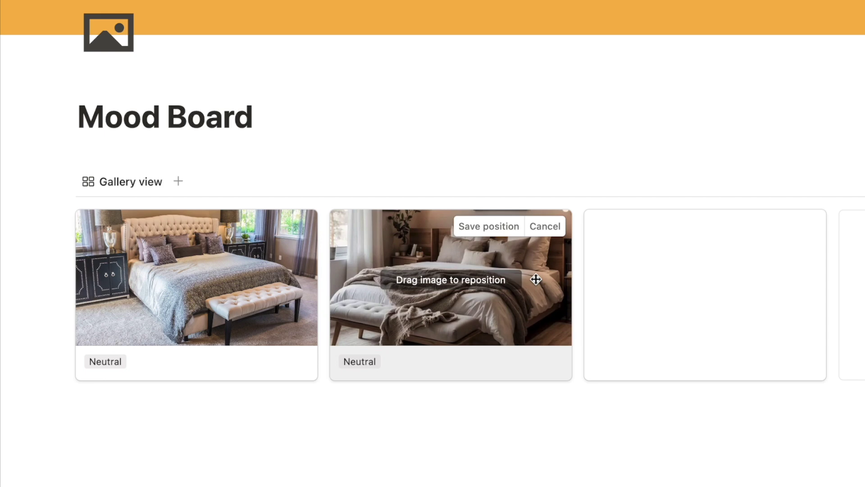
click(488, 226)
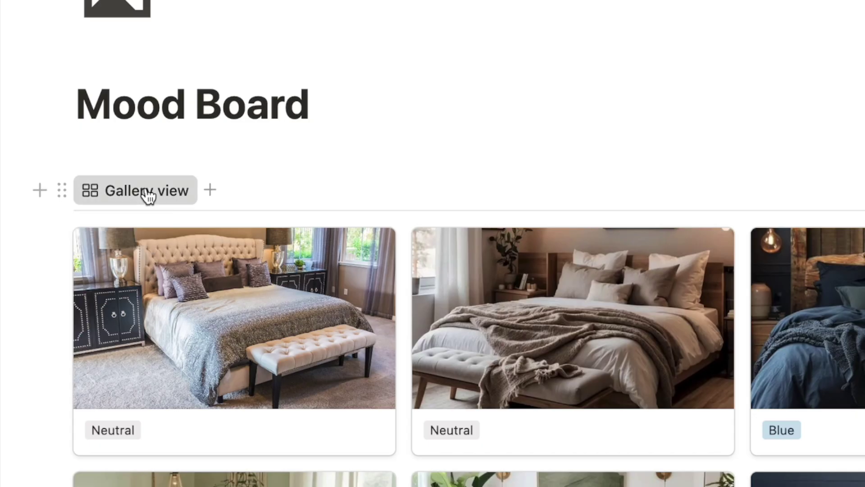
click(147, 191)
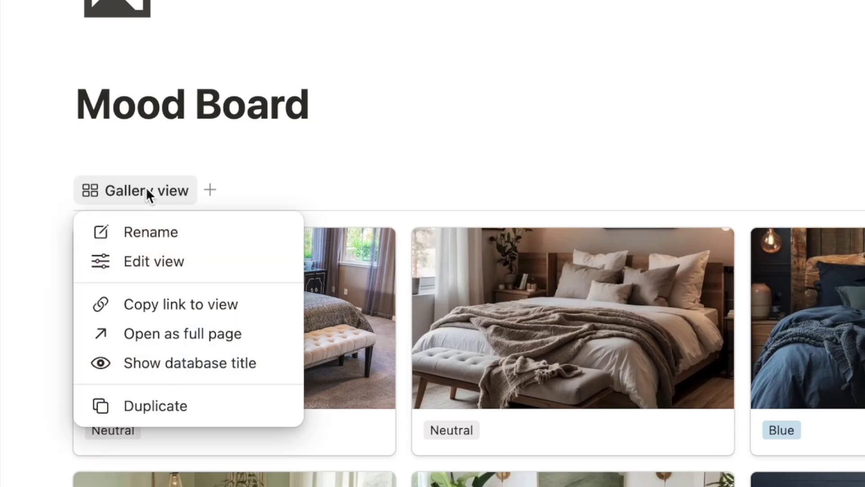
- Rename the gallery view from 'Gallery view' to 'All'
click(144, 232)
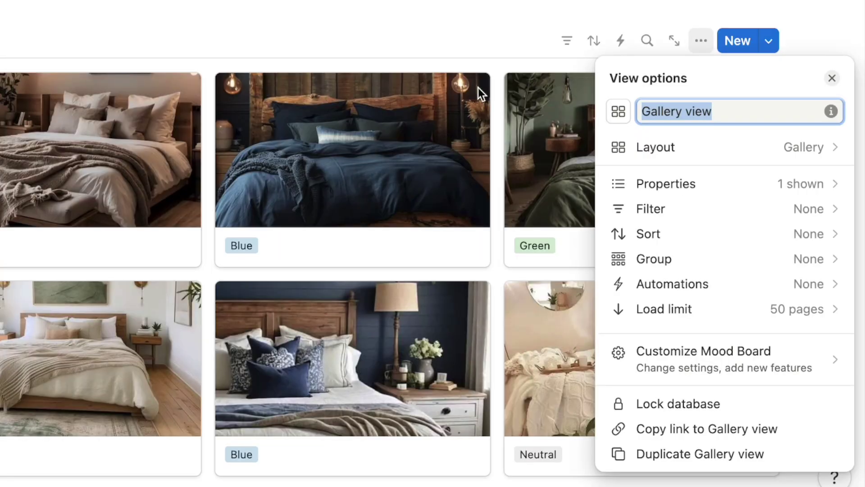
text(All)
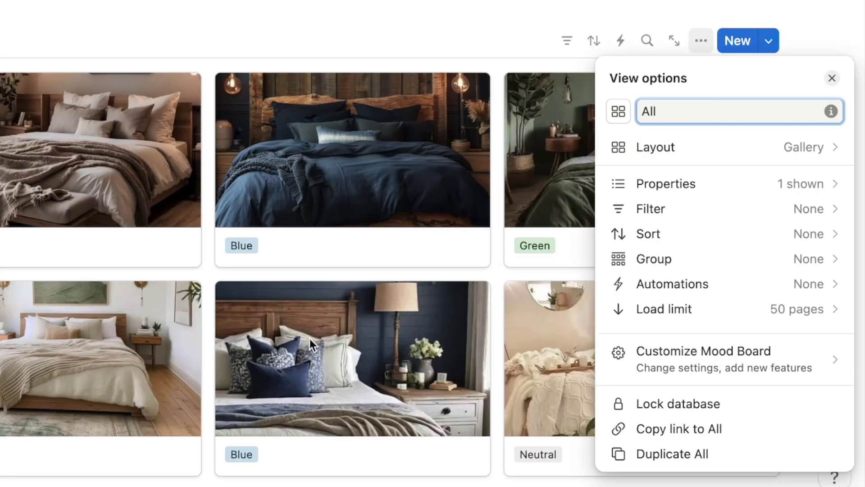
key(Escape)
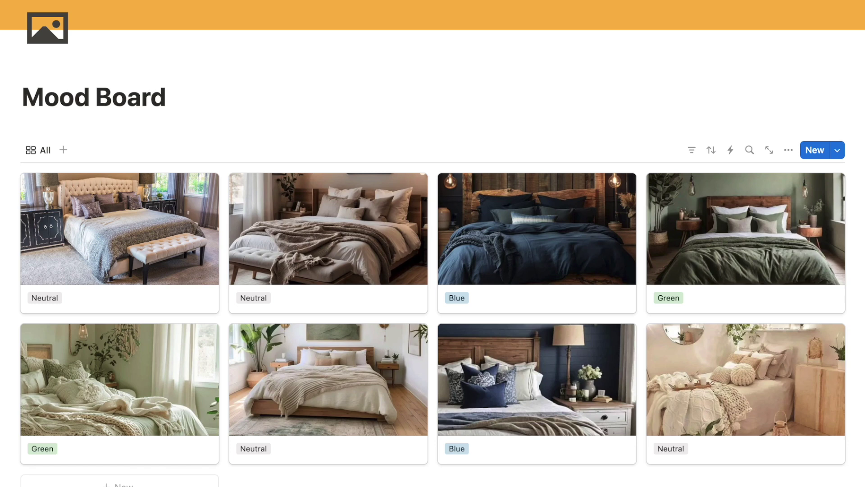
scroll(432, 243, down, 1)
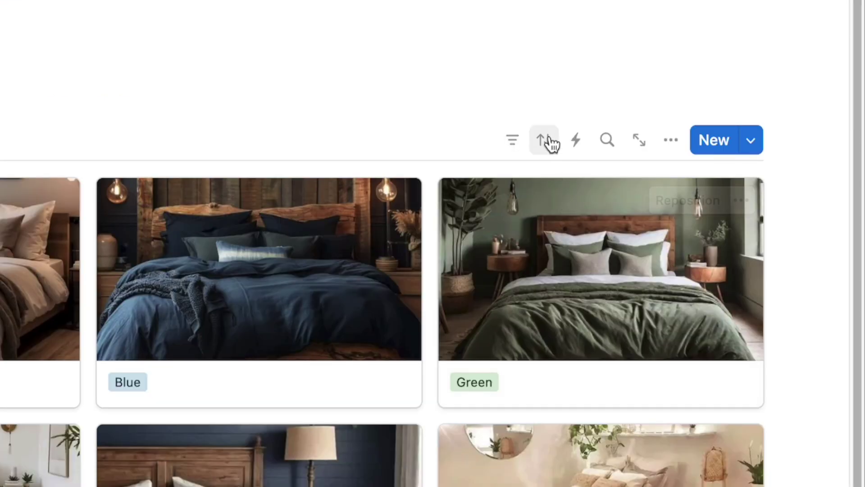
- Sort the All view by Created in descending order, then hide the sort bar
click(712, 137)
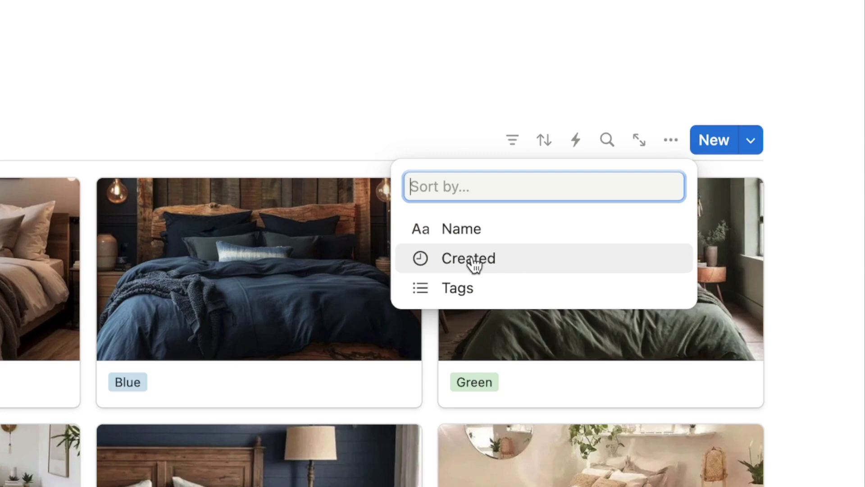
click(523, 266)
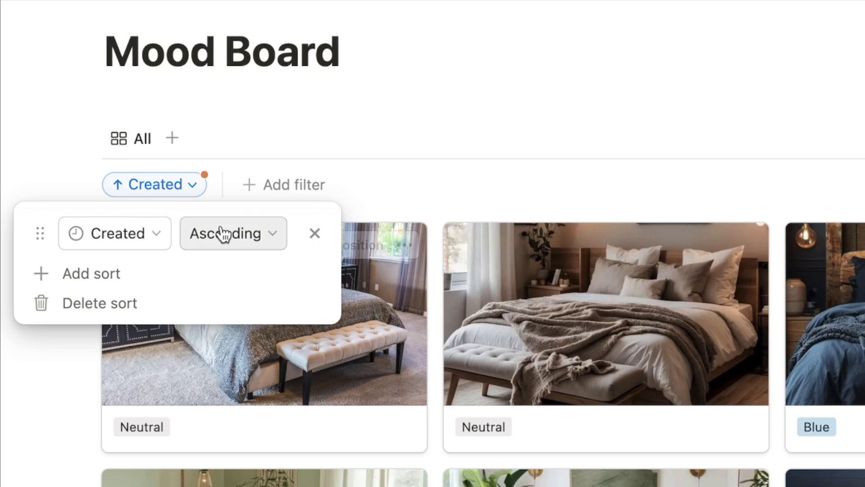
click(220, 241)
click(207, 301)
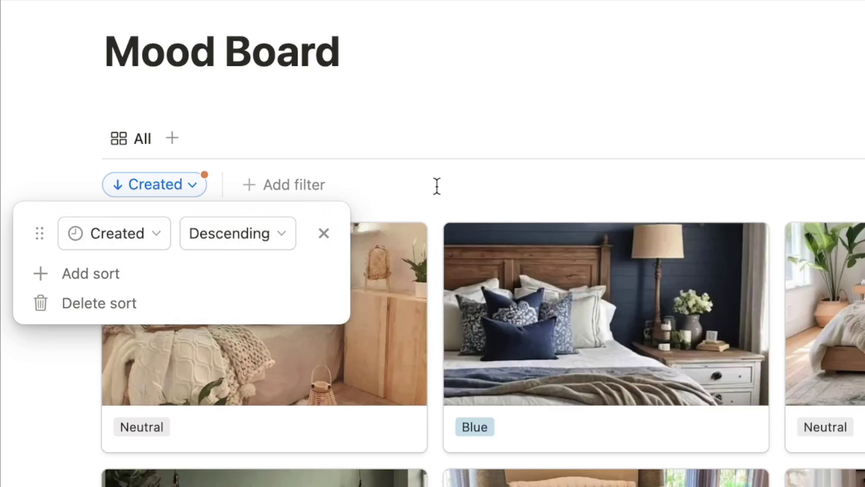
click(745, 182)
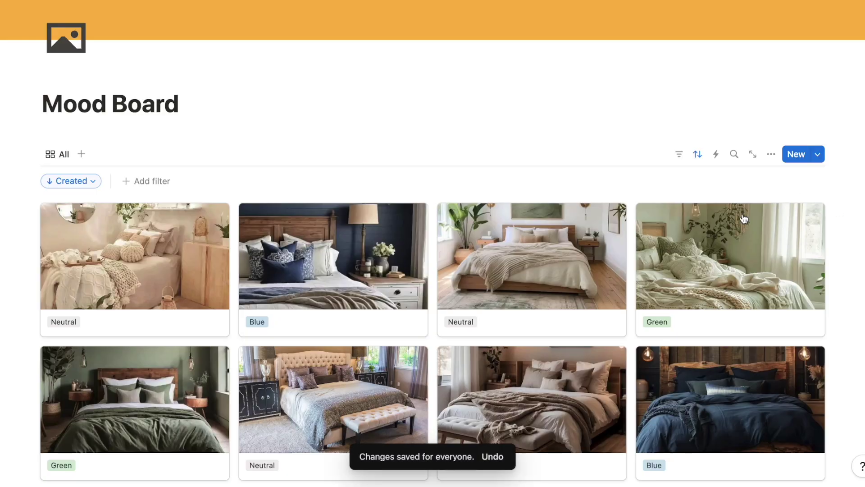
click(679, 154)
scroll(853, 299, down, 3)
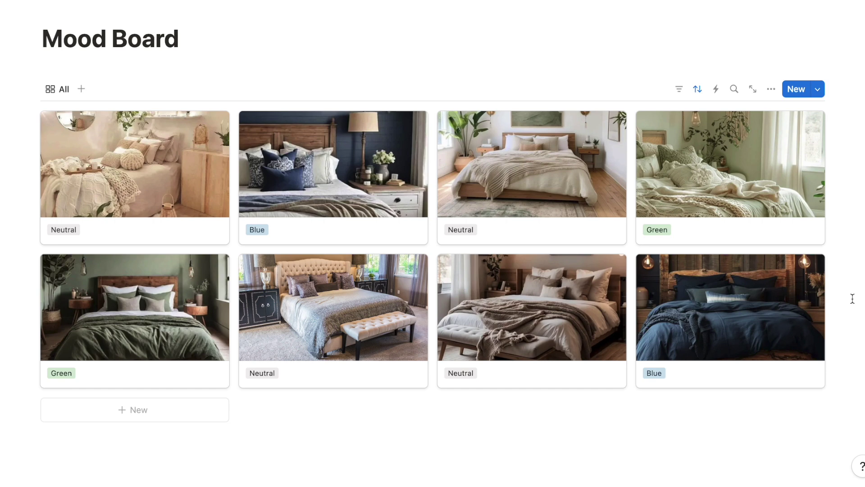
mouse_move(82, 144)
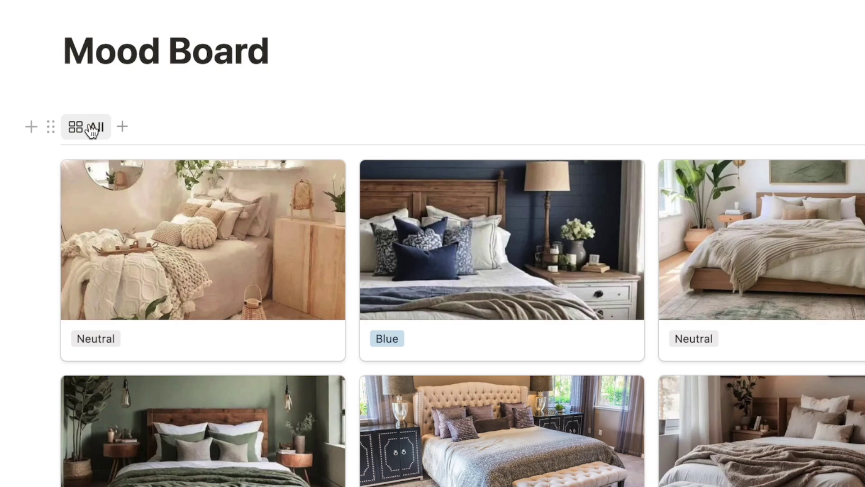
- Duplicate the All view as 'By Tag' with a tag icon, grouping cards by Tags
click(55, 87)
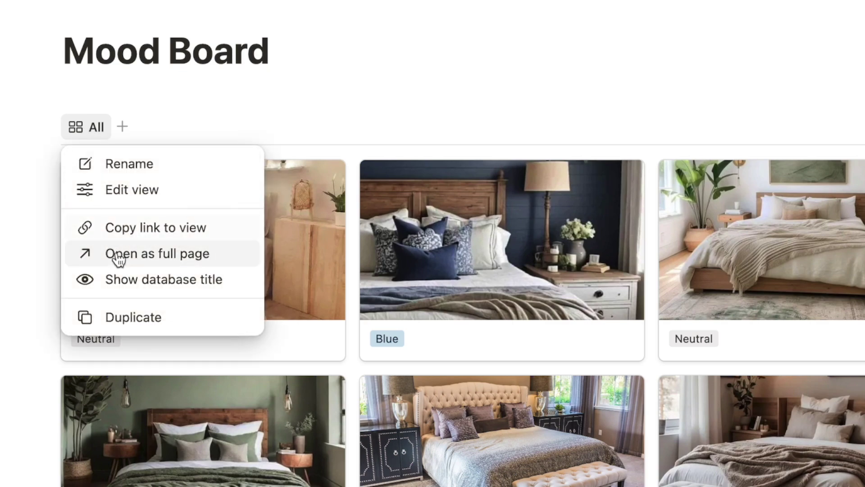
click(131, 318)
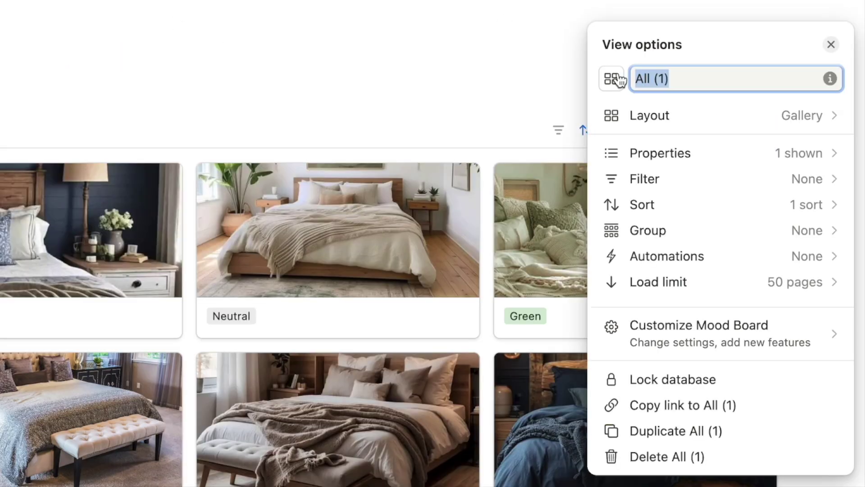
text(By Tag)
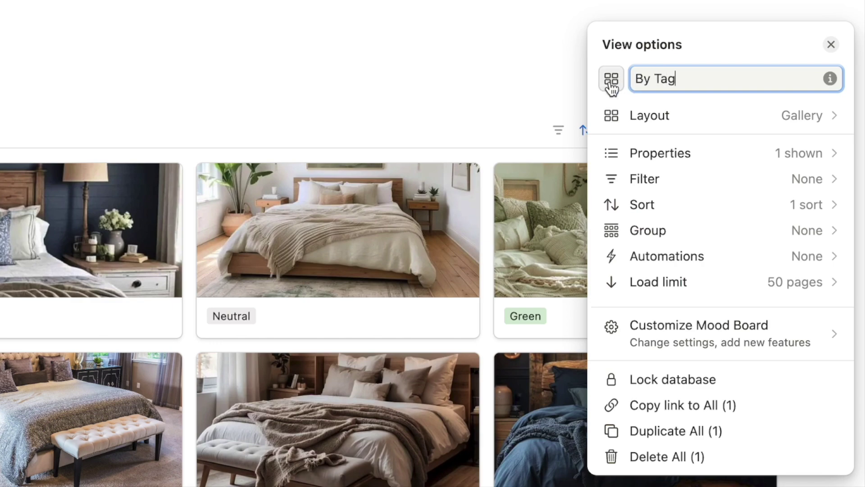
click(611, 81)
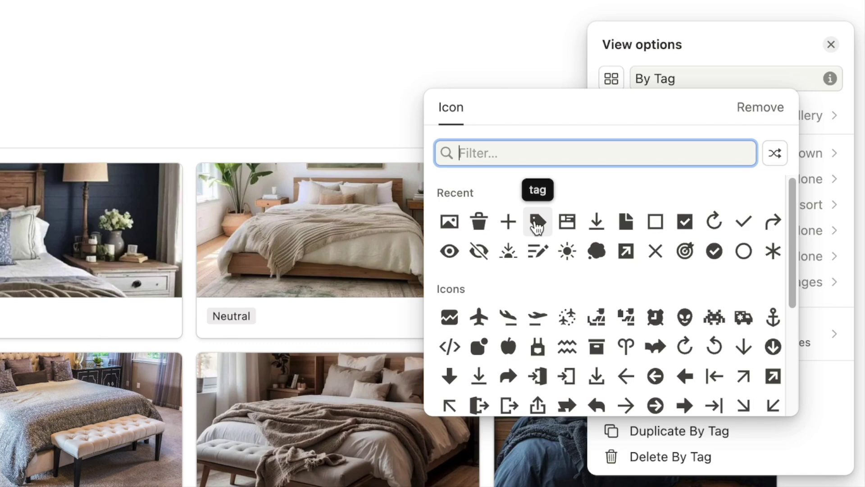
click(541, 228)
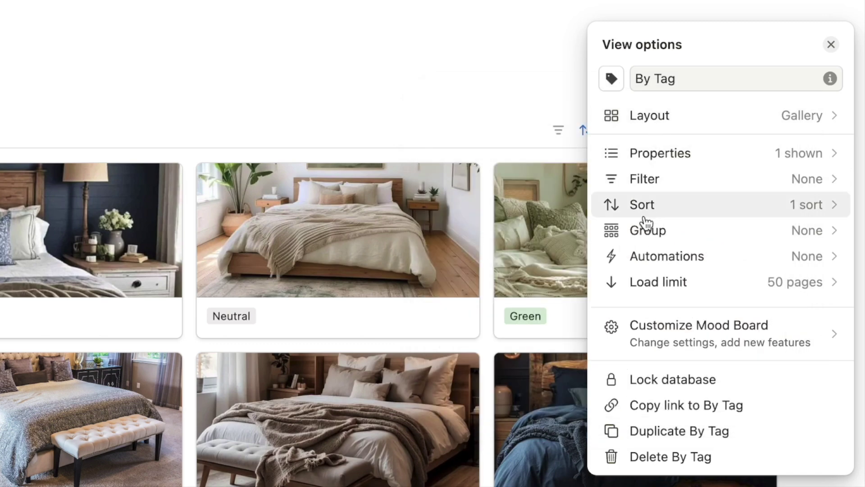
click(676, 234)
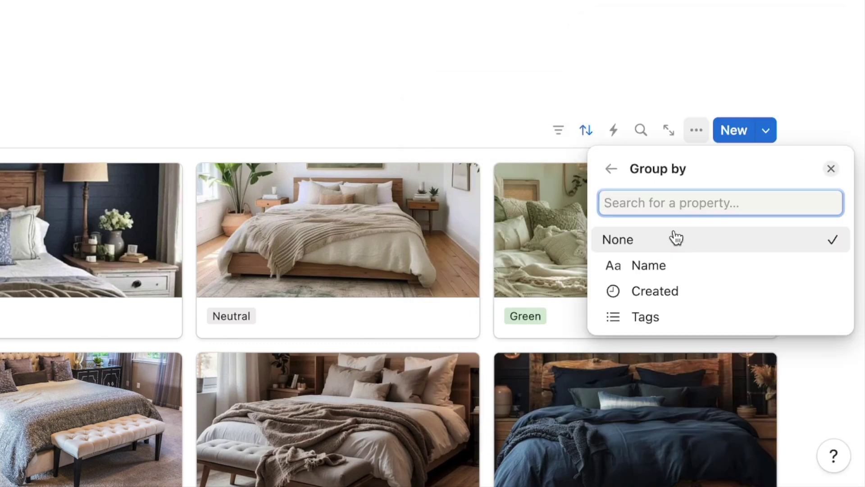
click(686, 324)
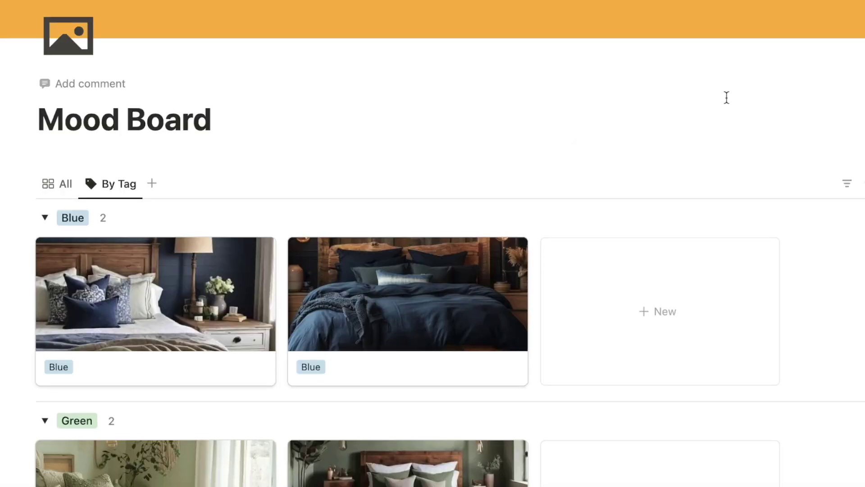
scroll(726, 97, down, 5)
scroll(589, 50, down, 3)
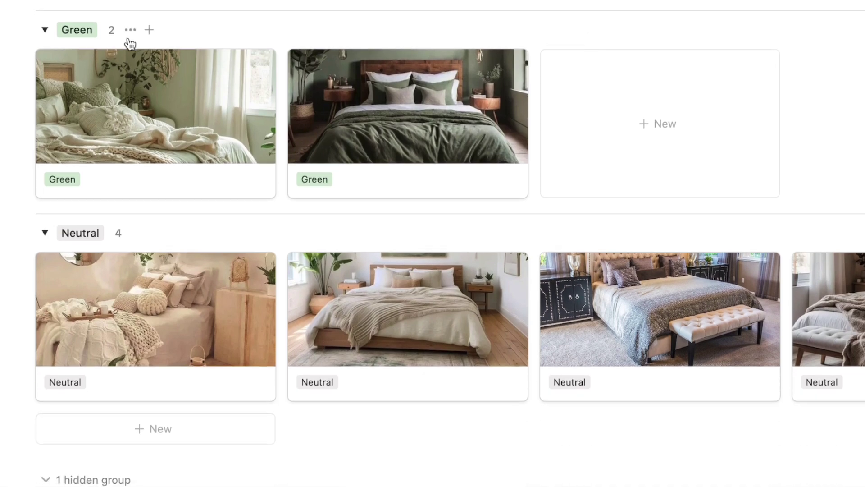
click(45, 30)
click(45, 30)
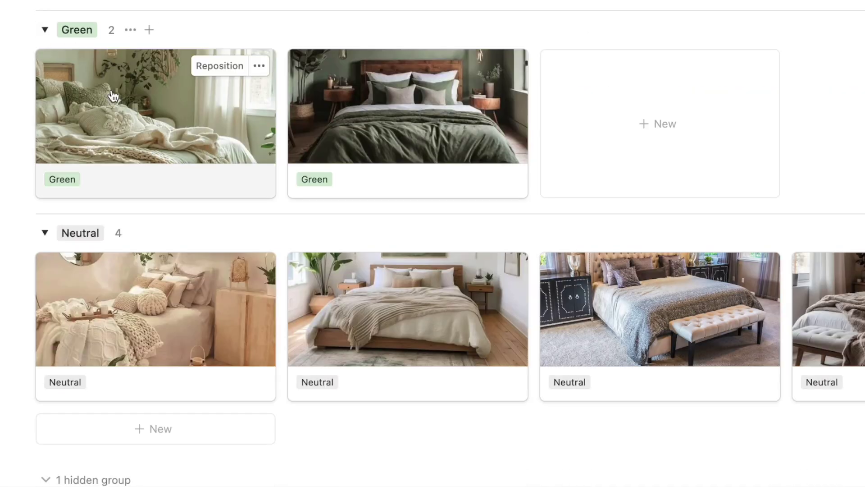
scroll(111, 90, up, 2)
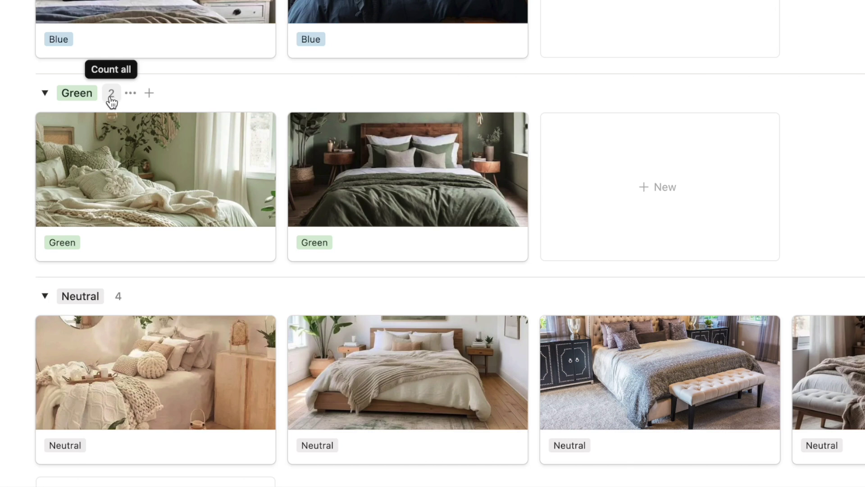
click(110, 95)
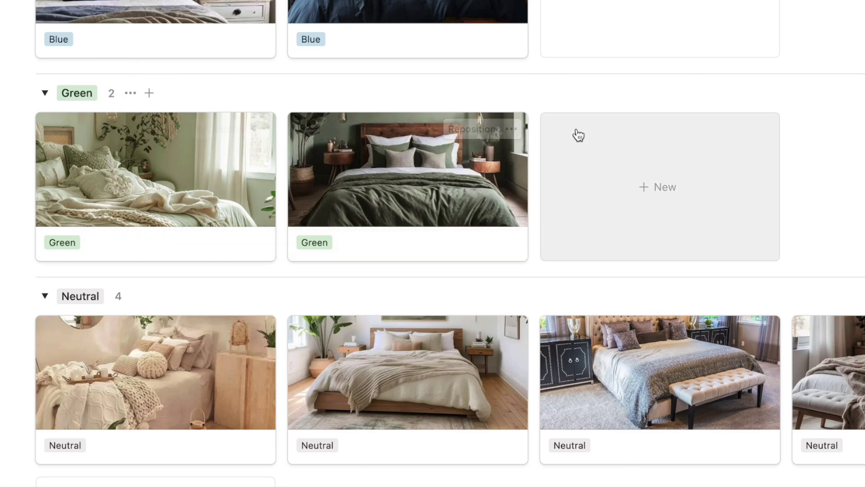
scroll(579, 135, down, 3)
scroll(579, 135, up, 4)
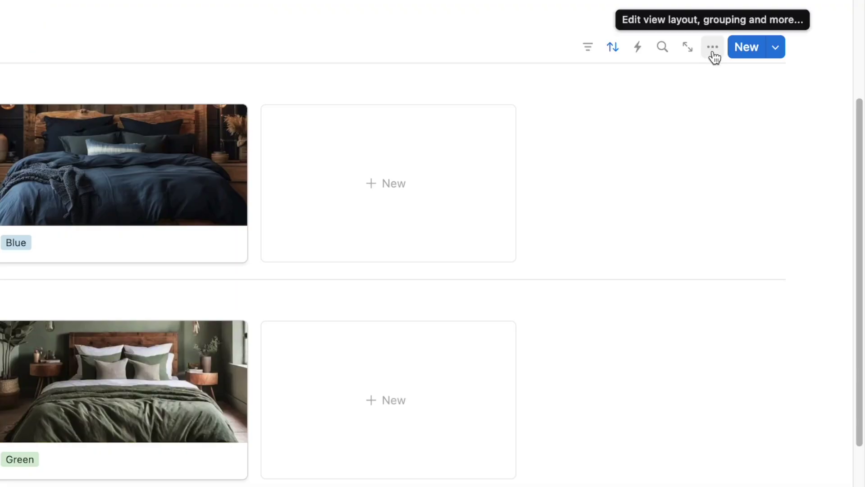
click(713, 50)
click(673, 287)
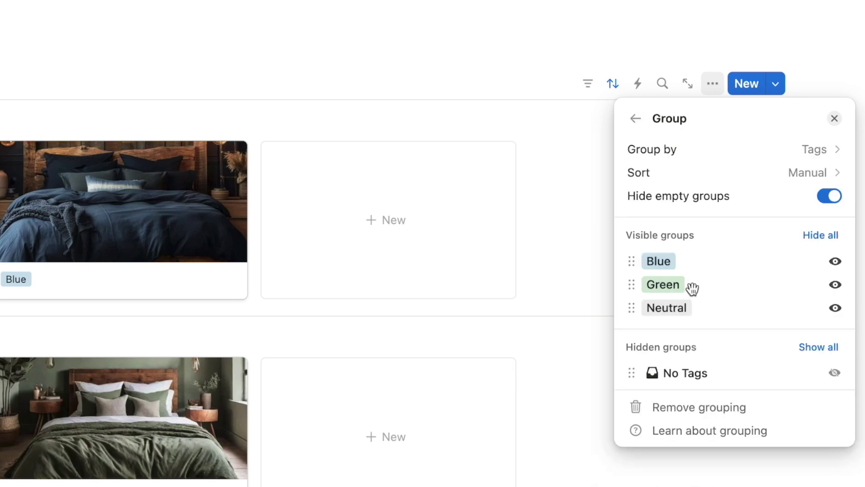
drag(633, 262, 633, 285)
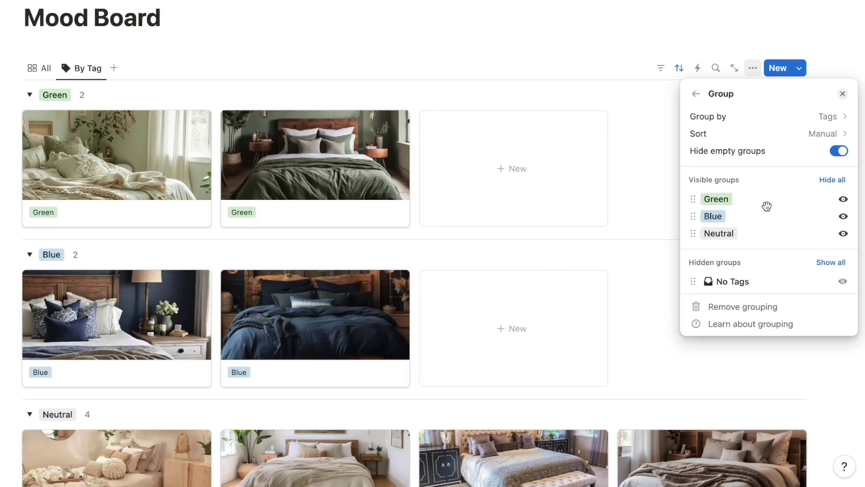
drag(694, 215, 694, 197)
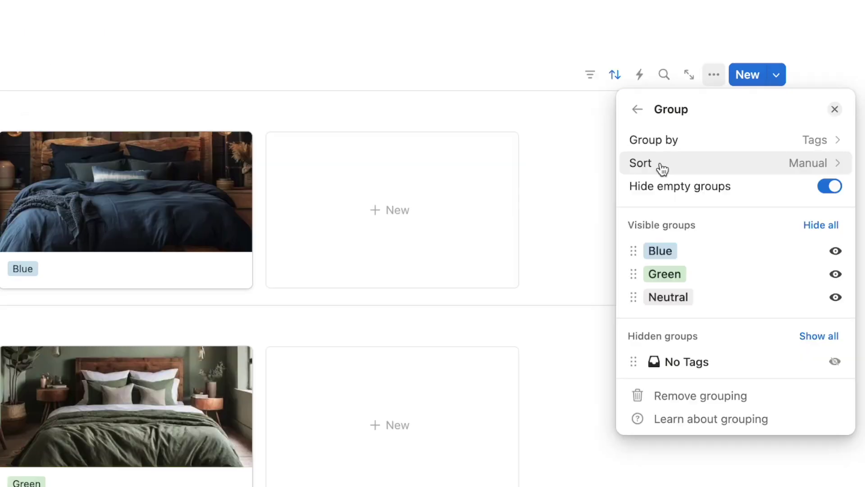
click(713, 134)
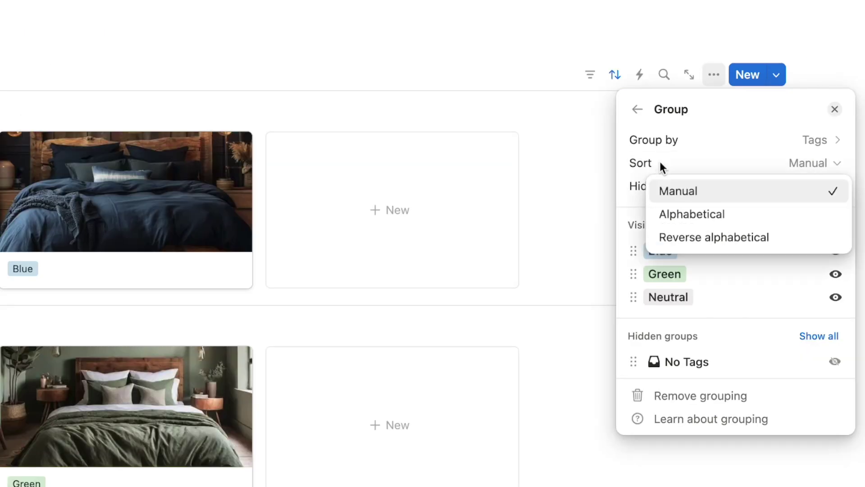
click(624, 210)
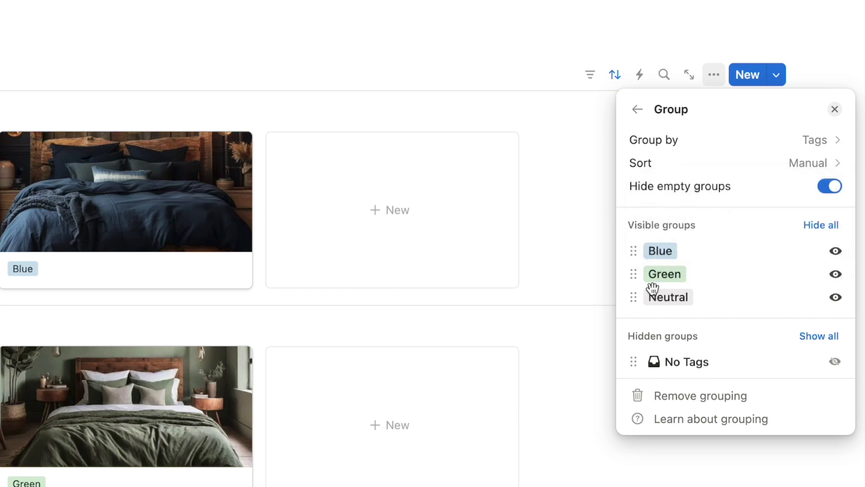
click(662, 169)
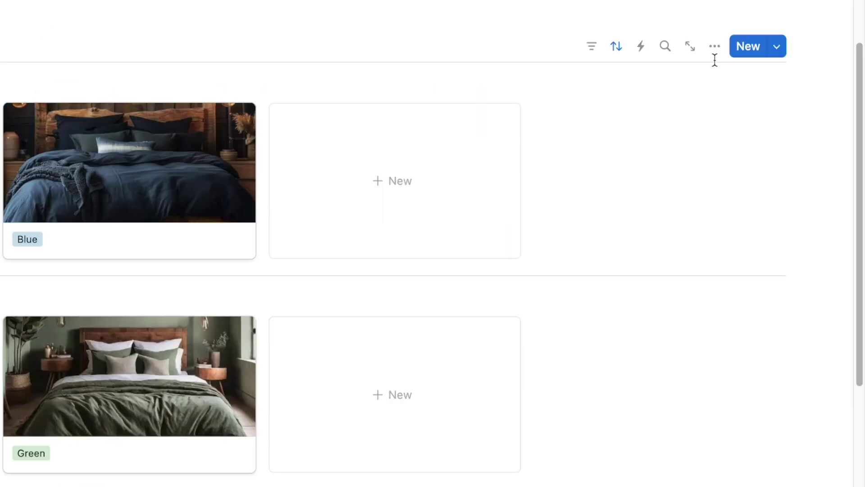
- Hide the Tags property on the By Tag gallery cards
click(714, 53)
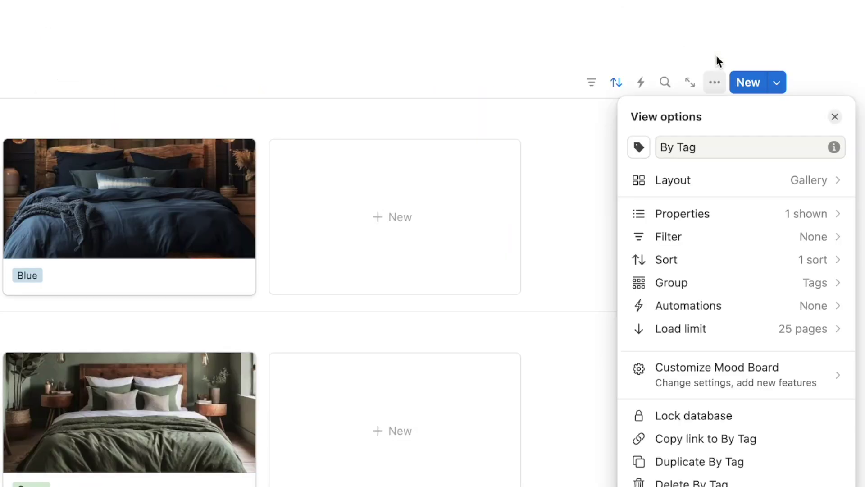
click(674, 221)
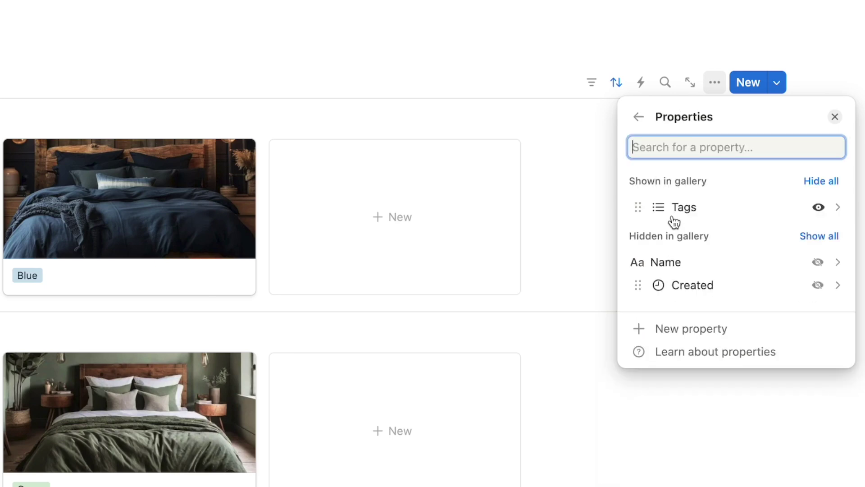
click(817, 209)
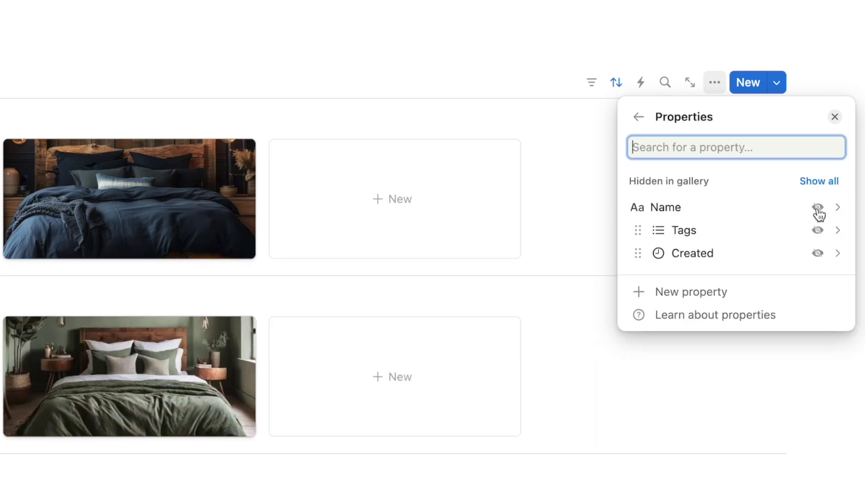
click(828, 70)
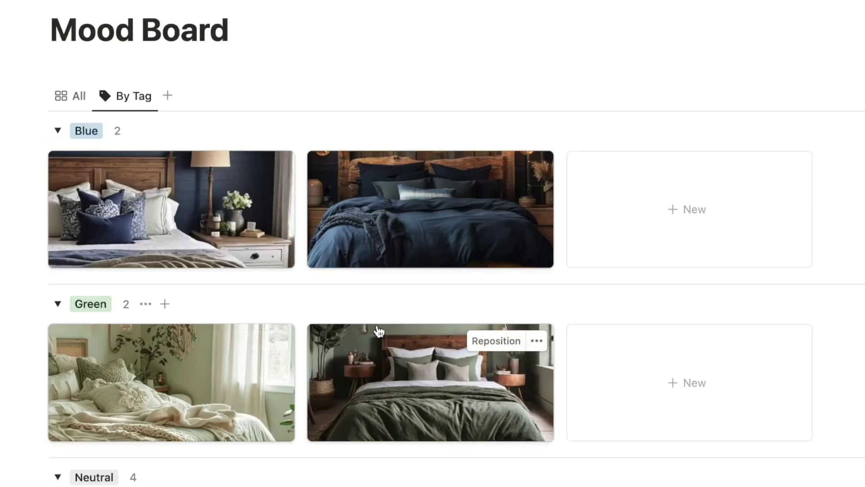
scroll(840, 235, down, 2)
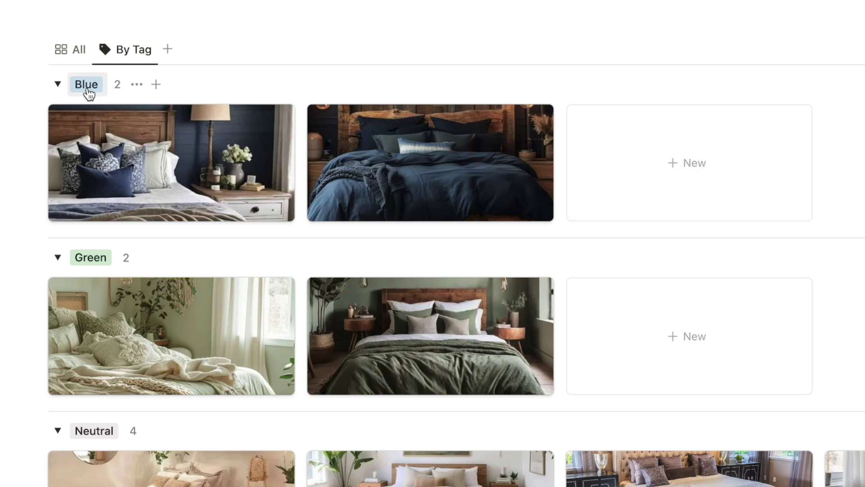
click(629, 180)
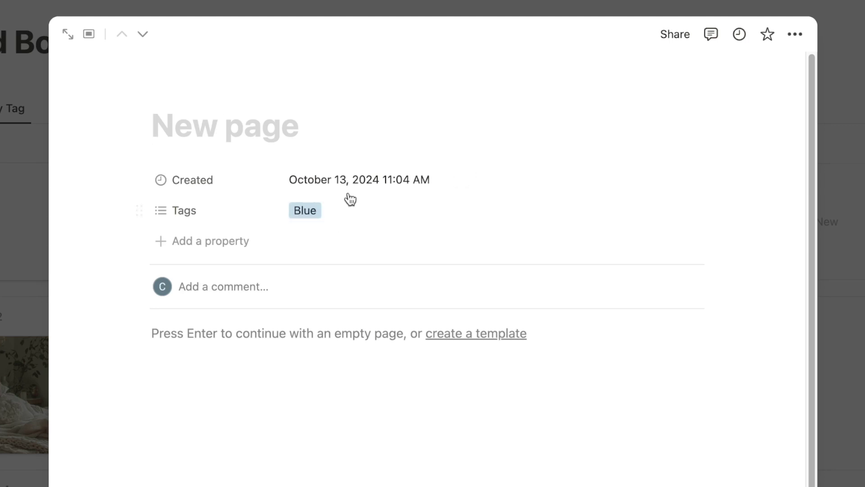
key(Escape)
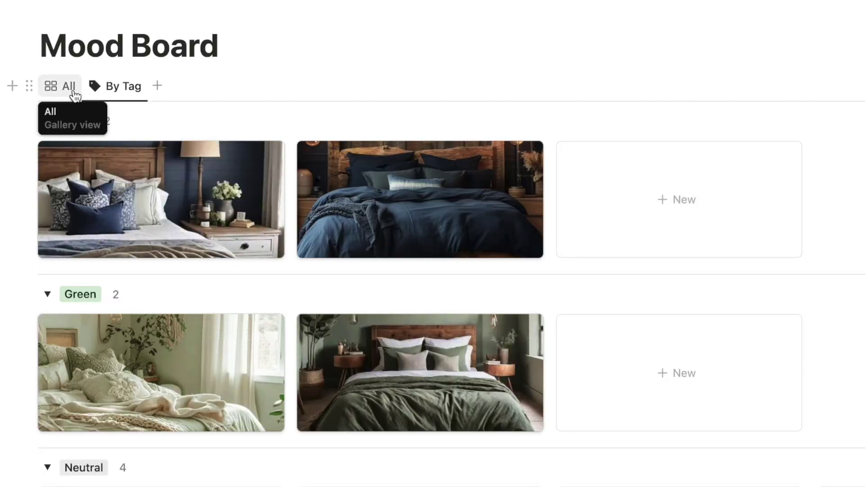
click(70, 87)
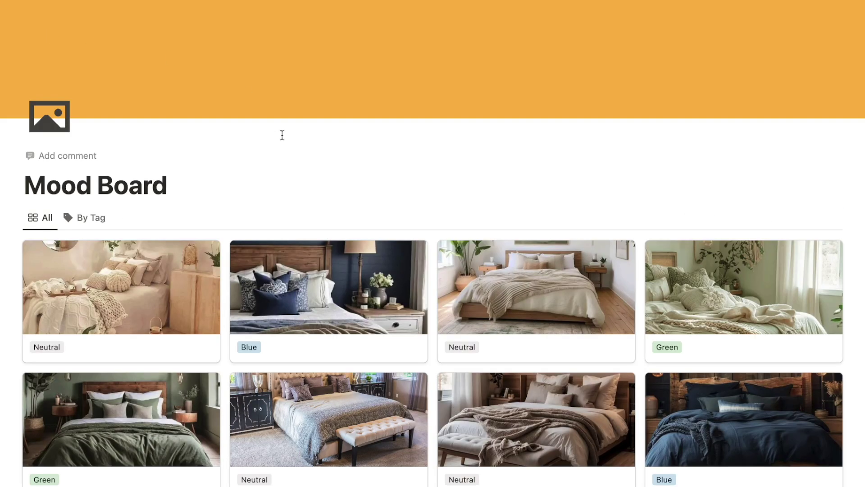
scroll(282, 135, down, 3)
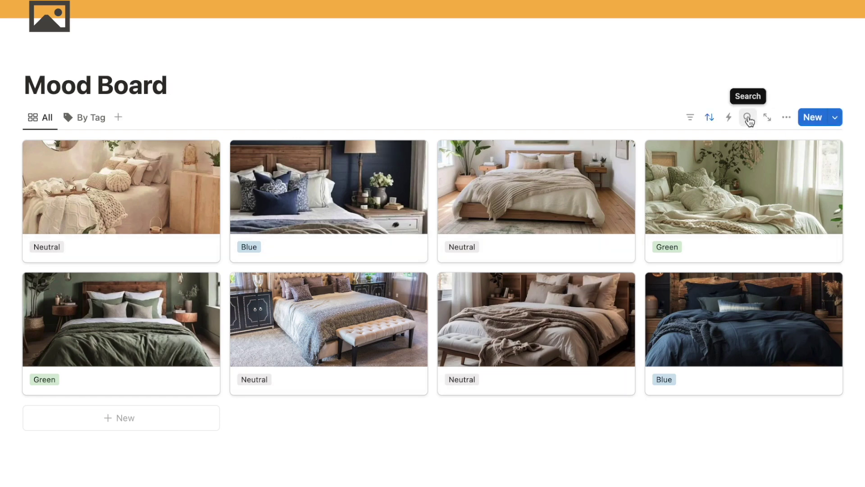
click(88, 118)
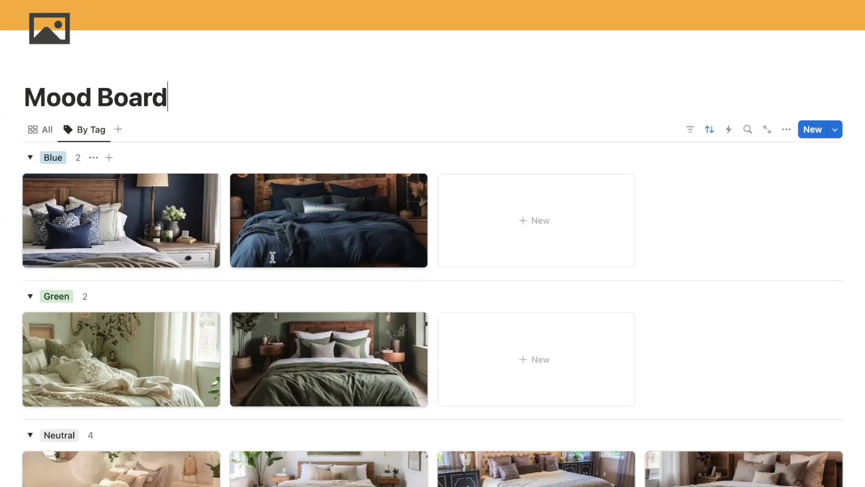
scroll(273, 257, down, 4)
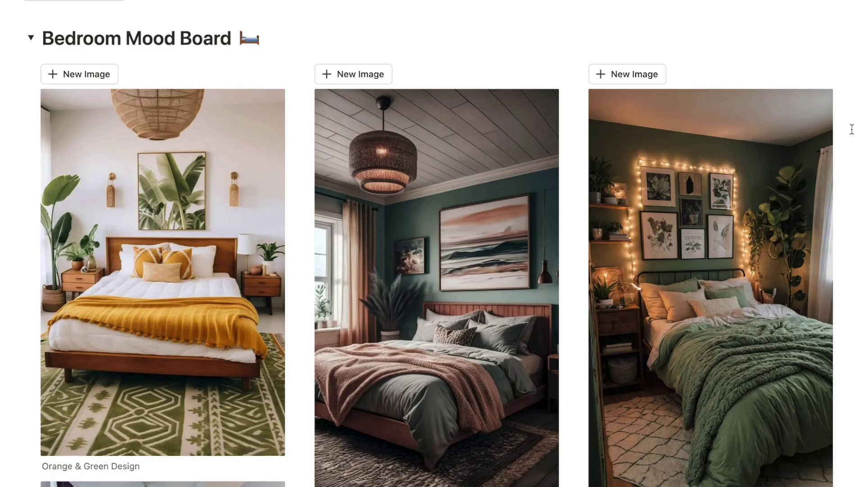
scroll(852, 129, down, 5)
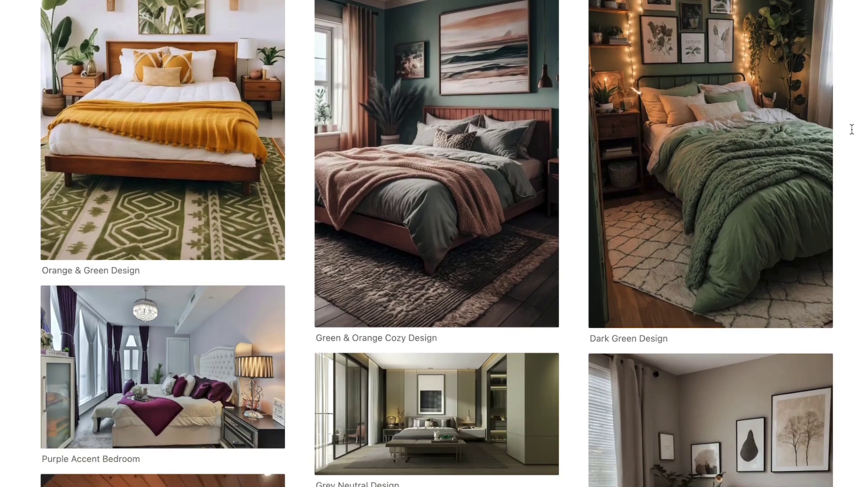
scroll(852, 129, down, 2)
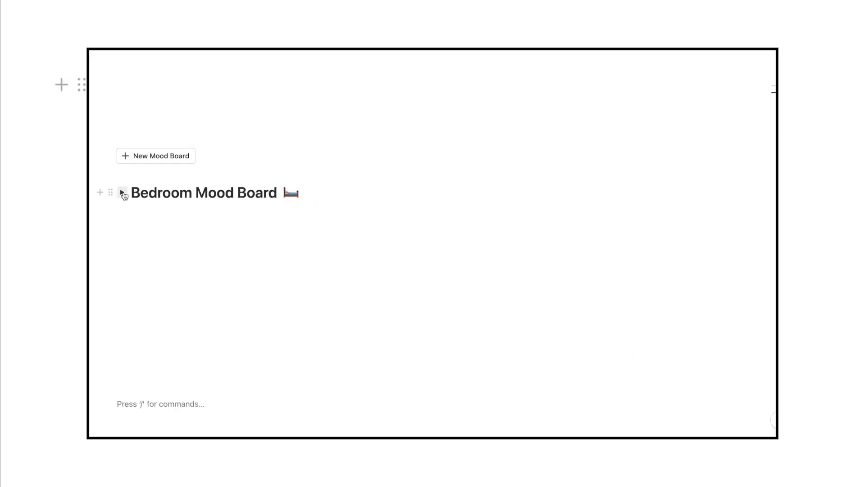
click(123, 192)
scroll(419, 273, down, 1)
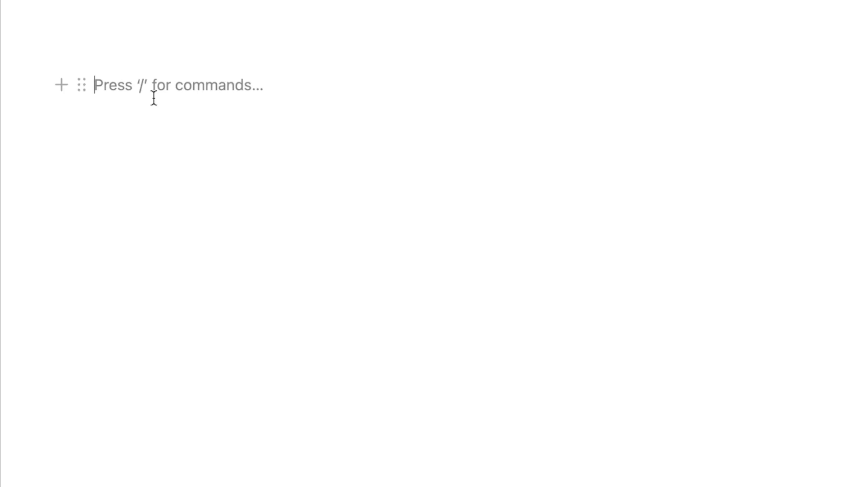
- Insert a Toggle heading 1 titled 'Bedroom Mood Board' followed by a bed emoji
text(/togg)
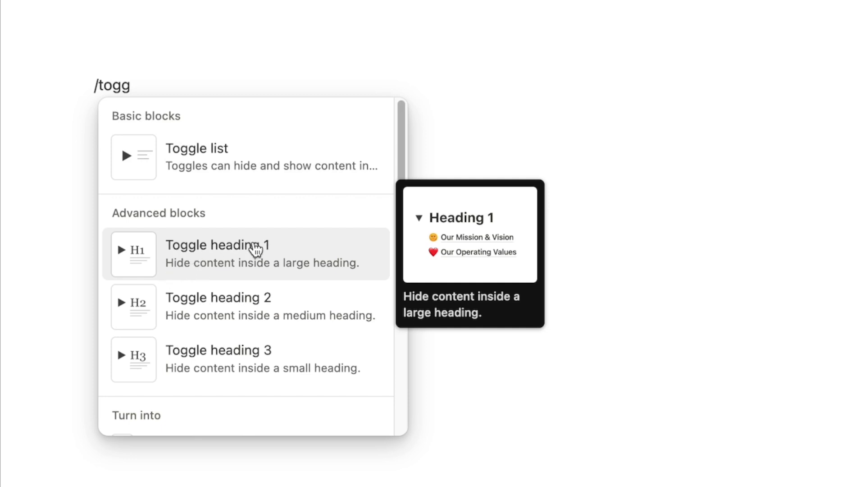
click(278, 249)
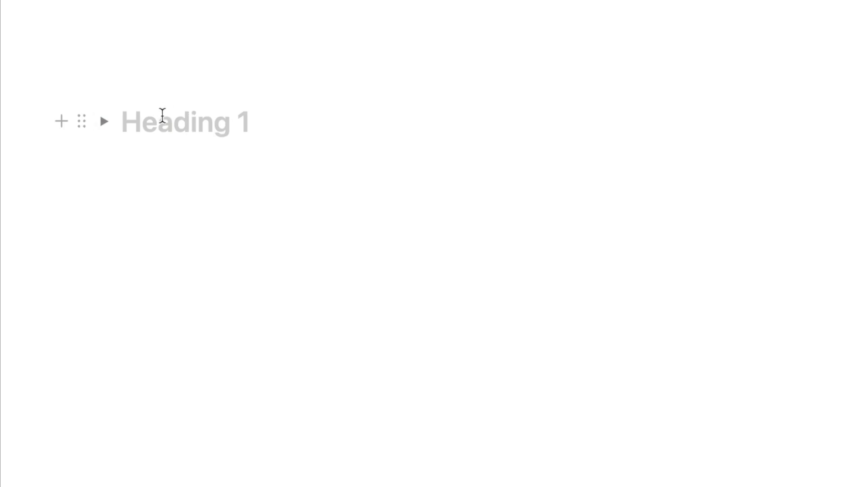
text(Bed)
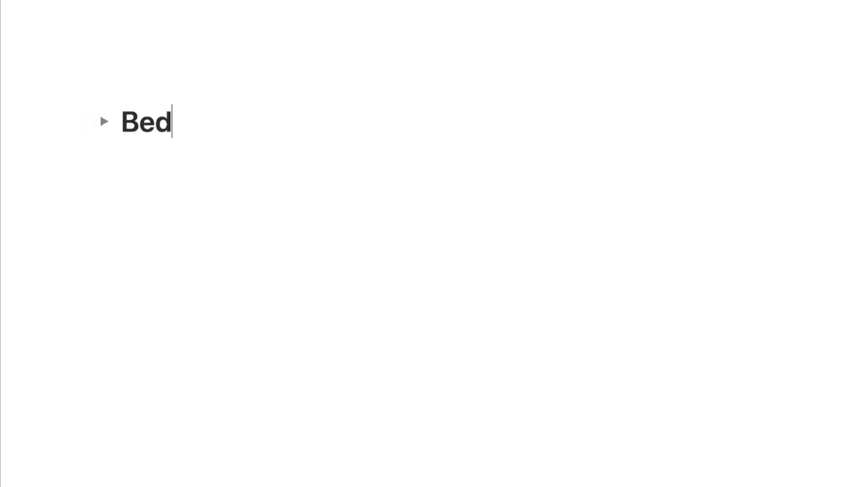
text(room Mood Board )
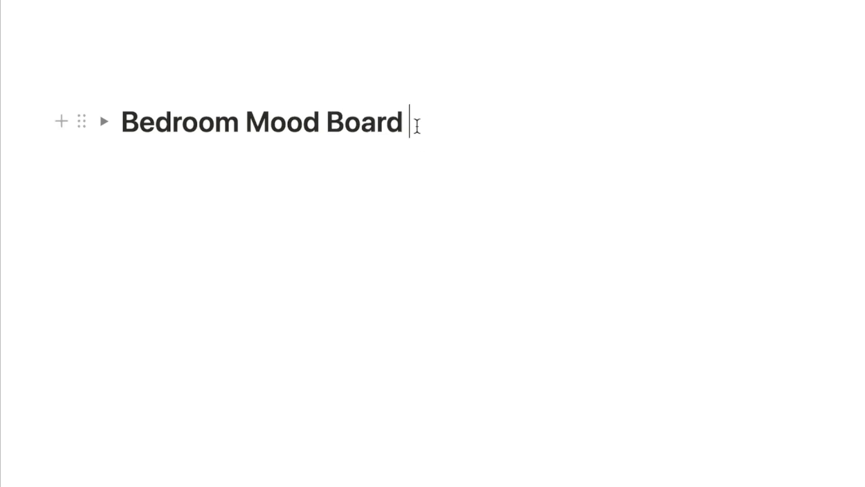
text(:bedr)
key(BackSpace)
click(442, 167)
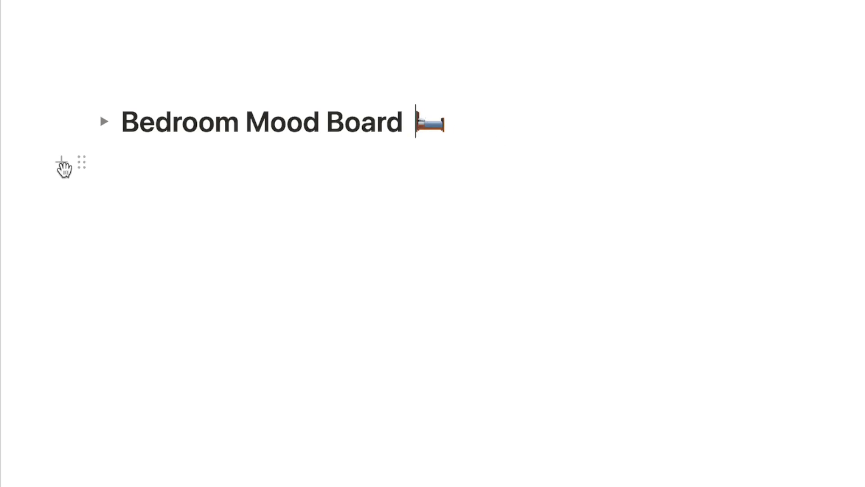
- Expand the toggle and leave an empty line inside it, then start /3c there
click(103, 126)
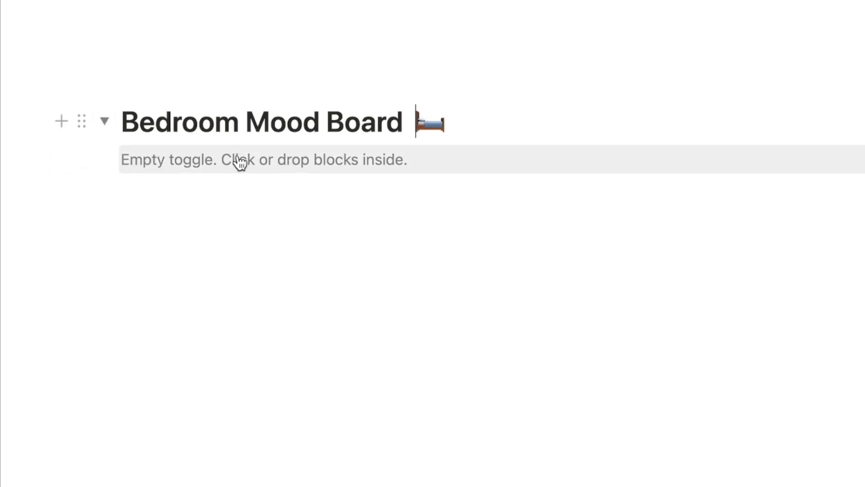
click(184, 160)
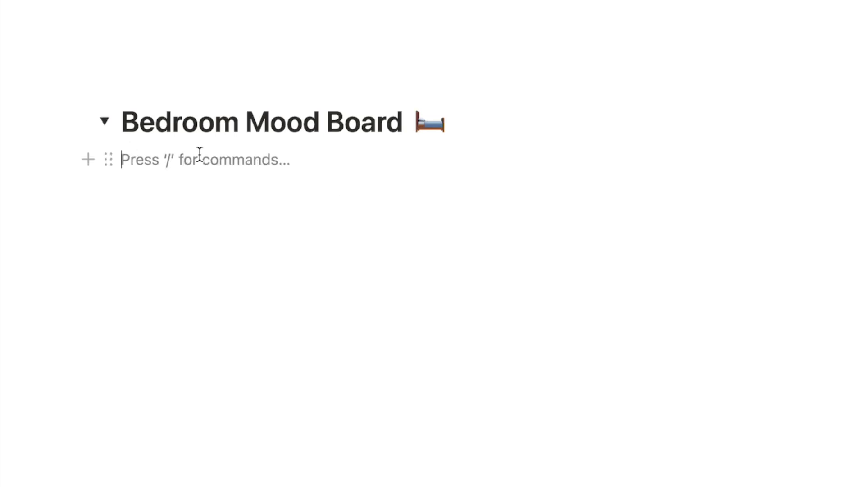
text(ghjsjfsk)
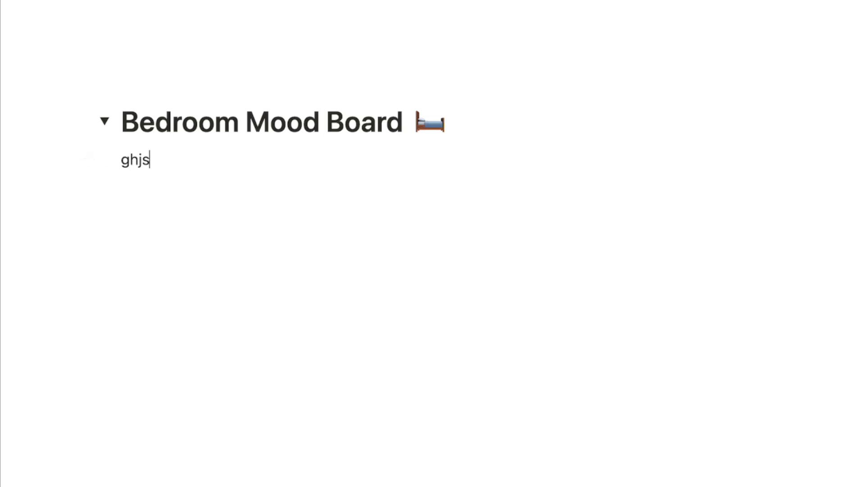
click(104, 123)
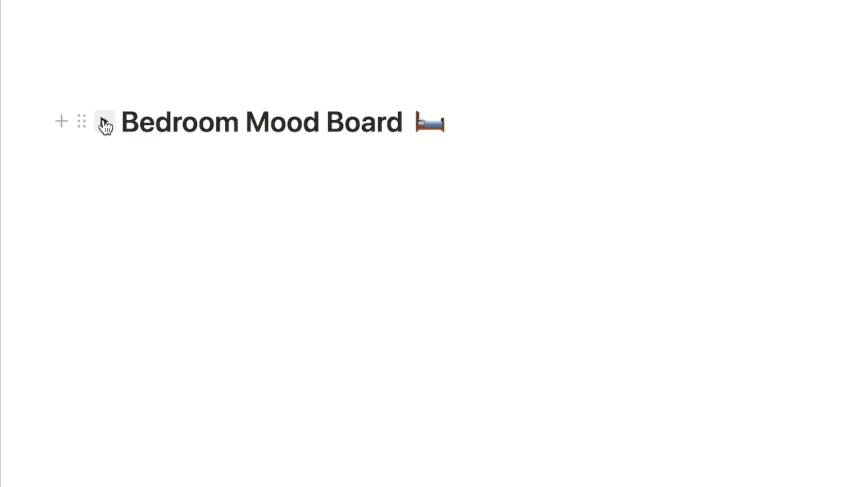
click(110, 131)
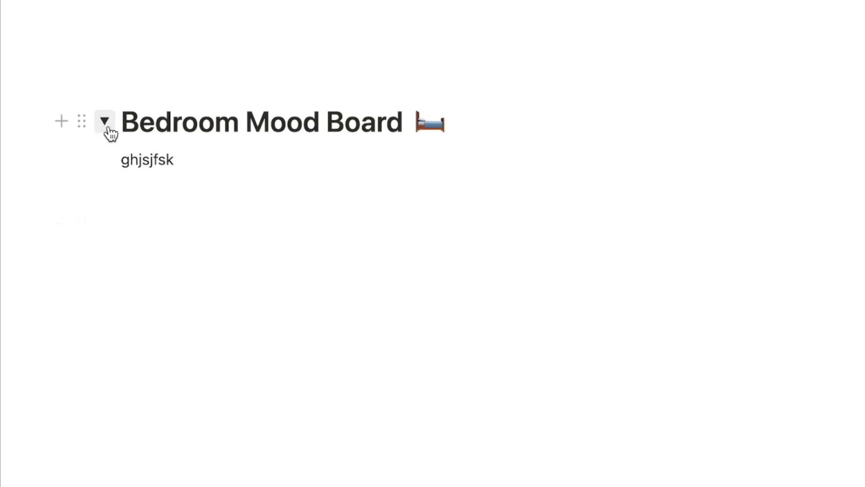
key(BackSpace)
key(BackSpace)
key(BackSpace)
key(BackSpace)
key(BackSpace)
key(BackSpace)
key(BackSpace)
key(BackSpace)
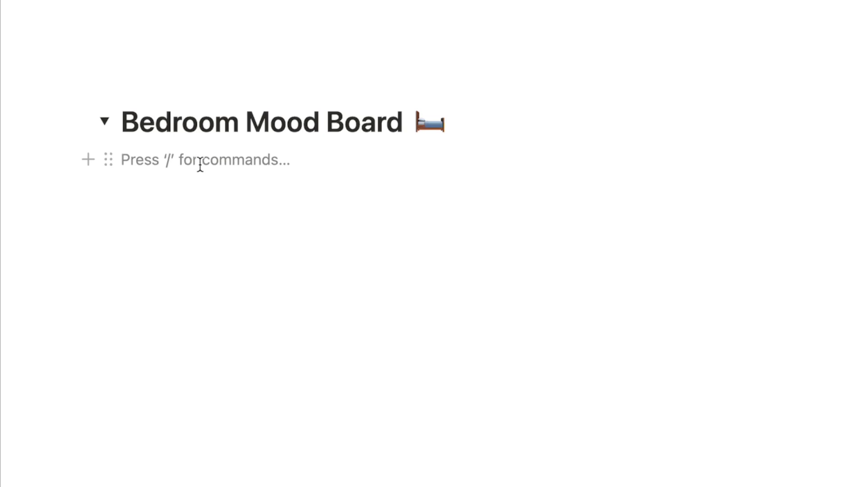
text(/)
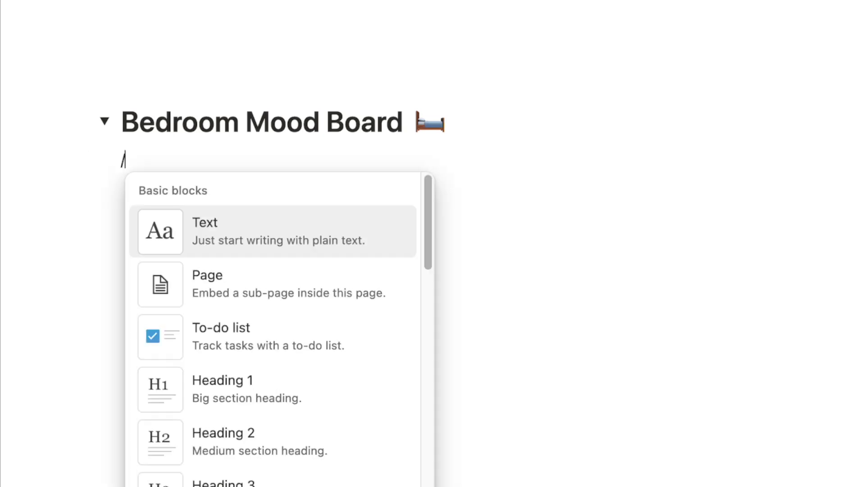
text(3c)
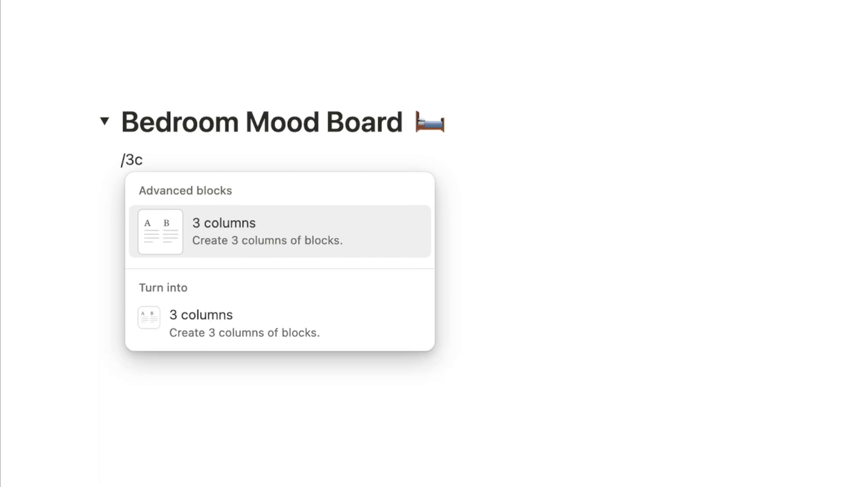
- Insert three columns inside the toggle, visit each column, then type /ima in the left one
mouse_move(222, 246)
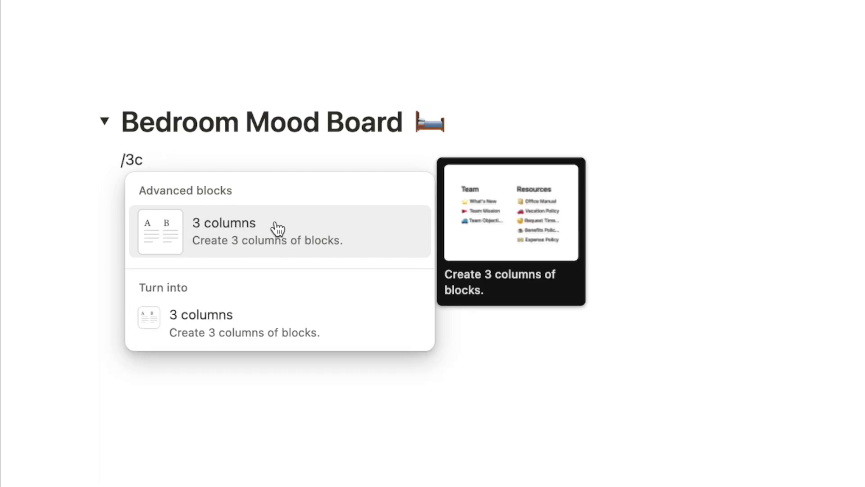
click(260, 233)
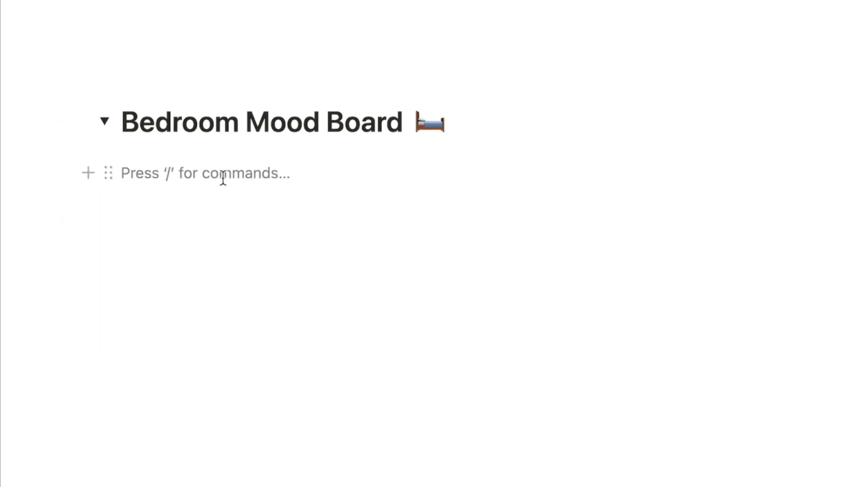
click(390, 183)
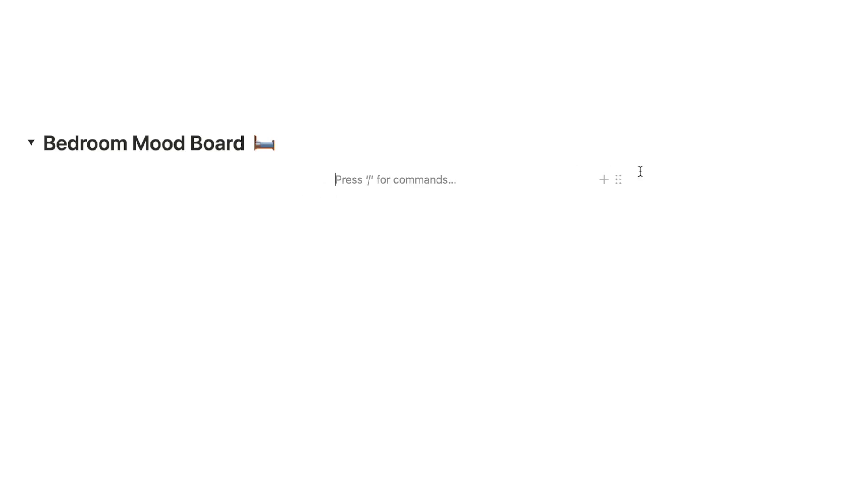
click(686, 182)
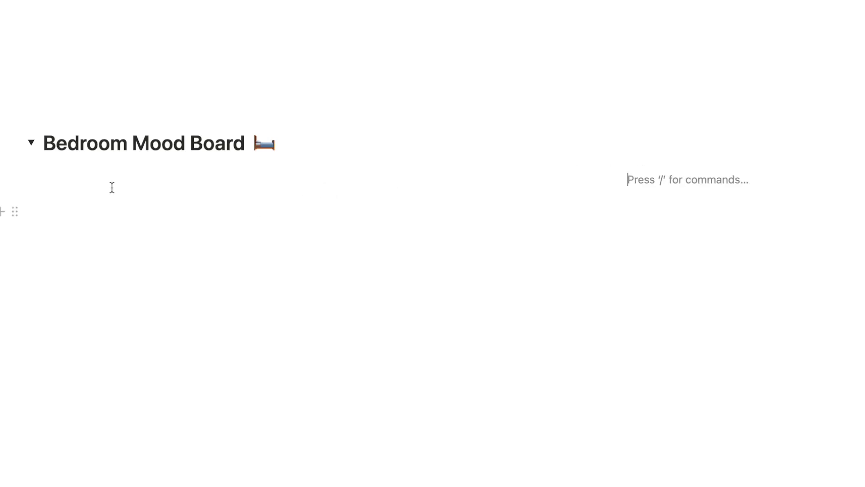
click(96, 178)
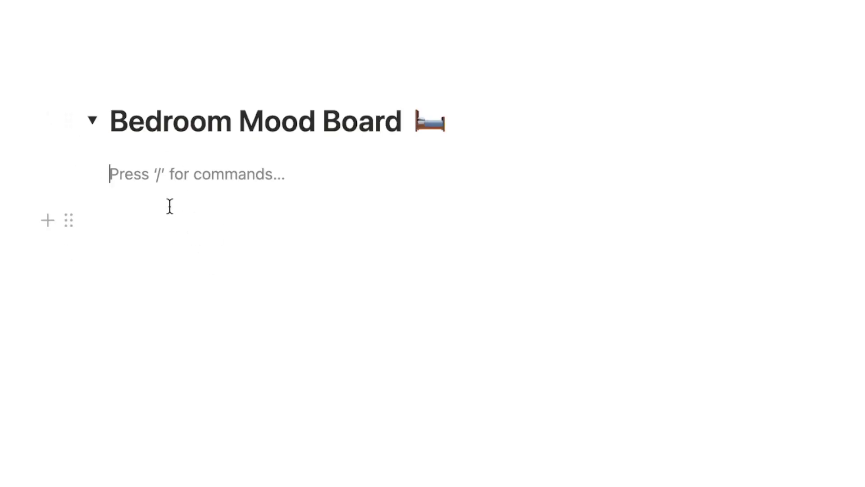
text(/ima)
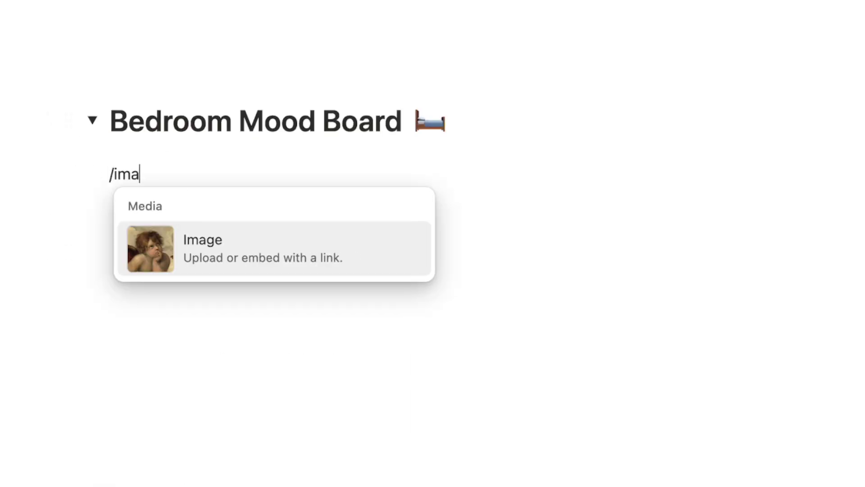
- Insert an image block in the left column, close its Unsplash picker, and delete the empty block
click(247, 266)
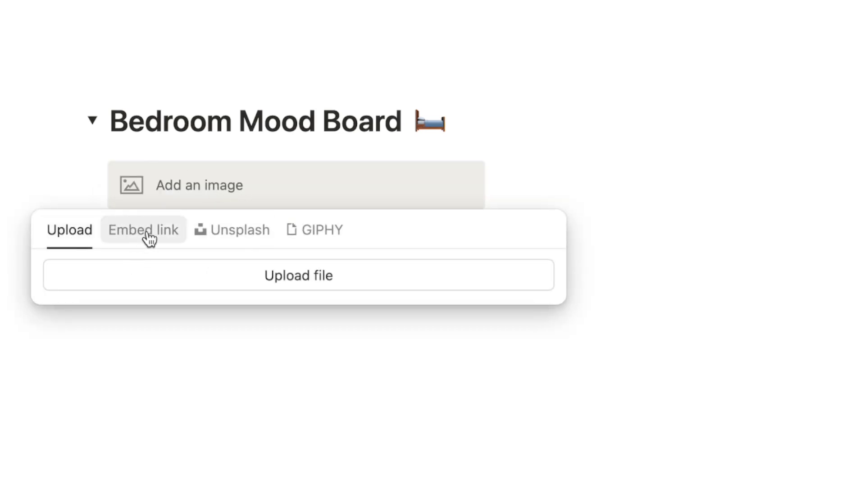
click(249, 234)
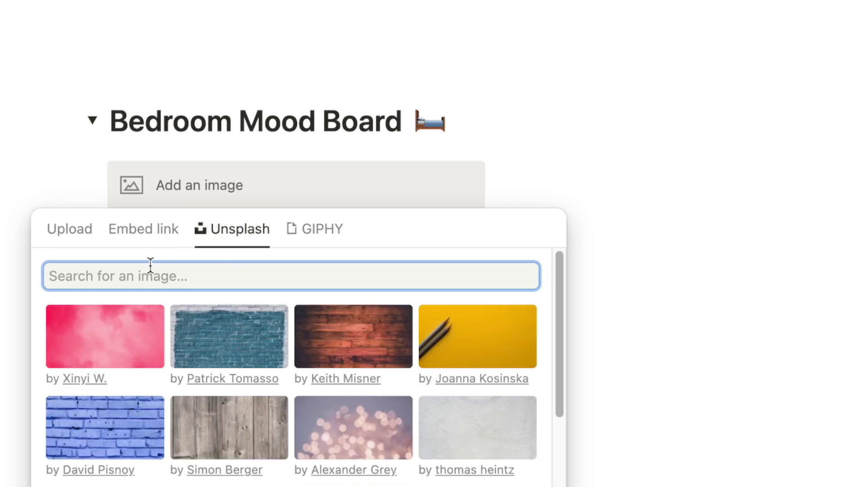
click(283, 185)
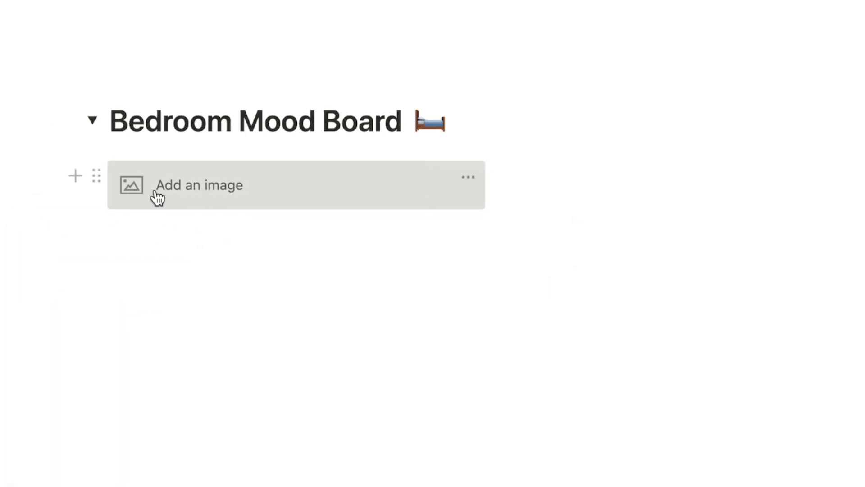
click(103, 176)
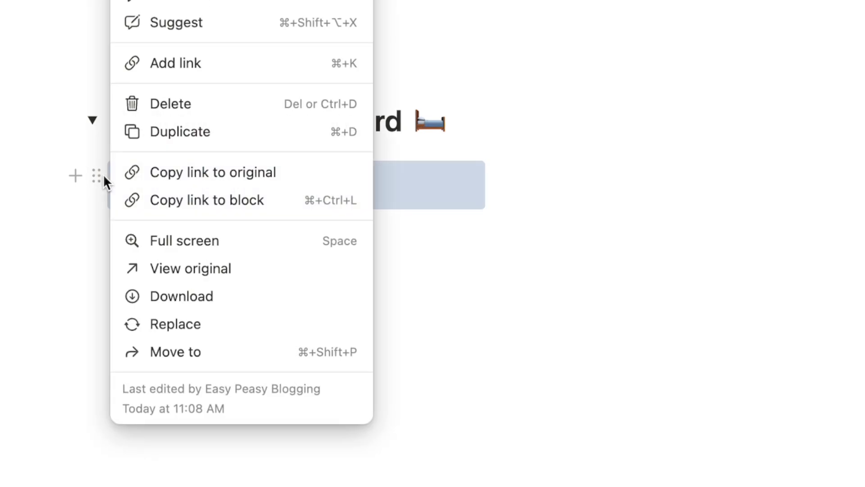
click(187, 114)
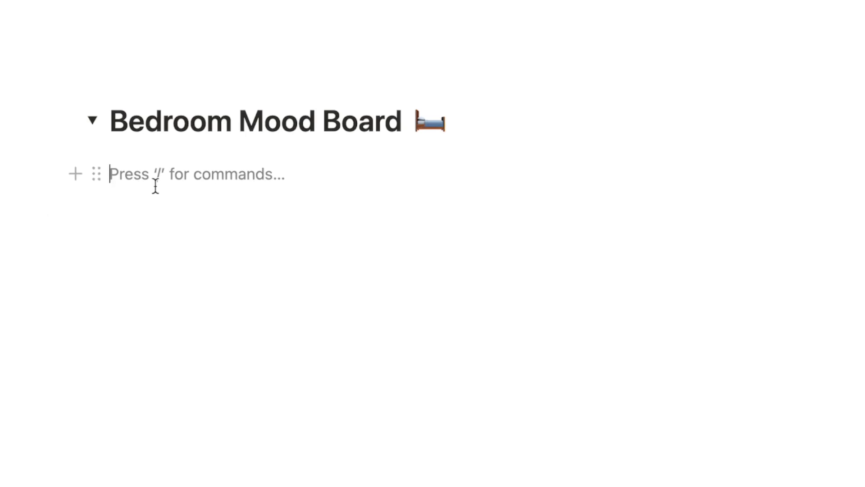
- Add a button named 'New Image' with a plus icon and open its action list
text(/butt)
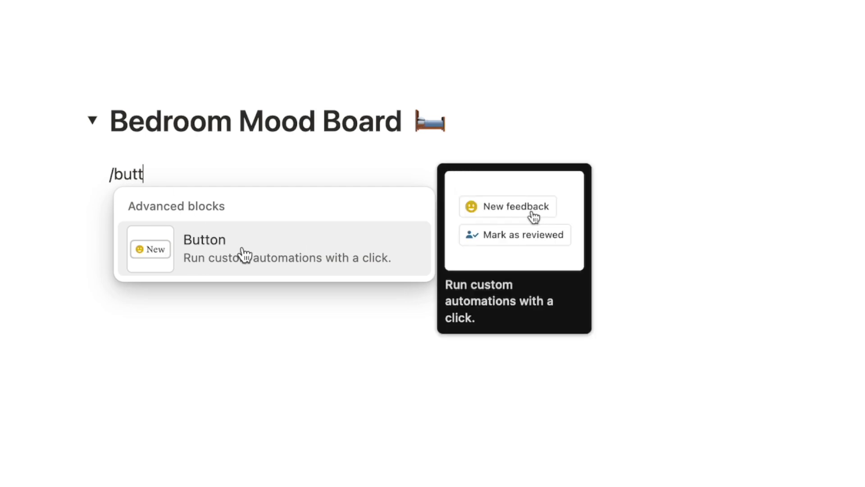
click(244, 255)
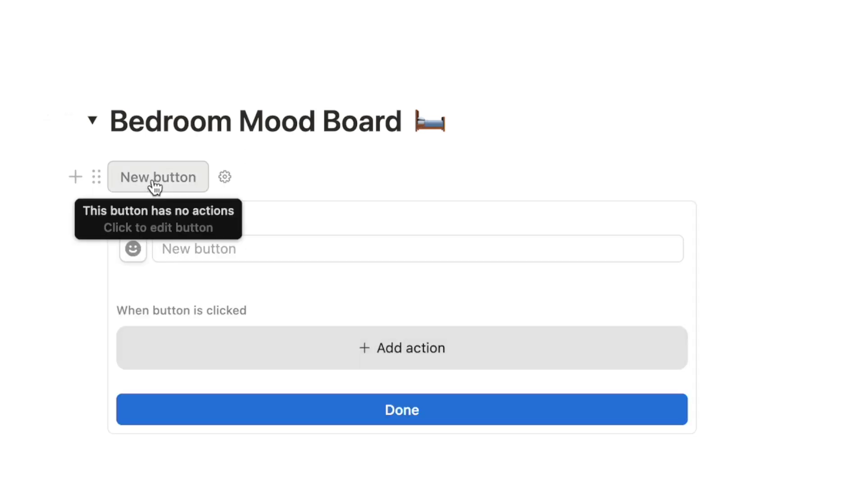
click(182, 251)
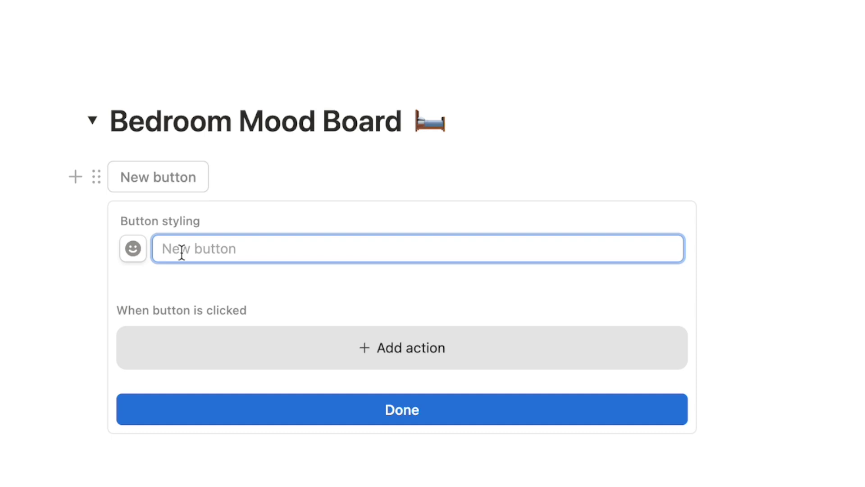
text(New Image)
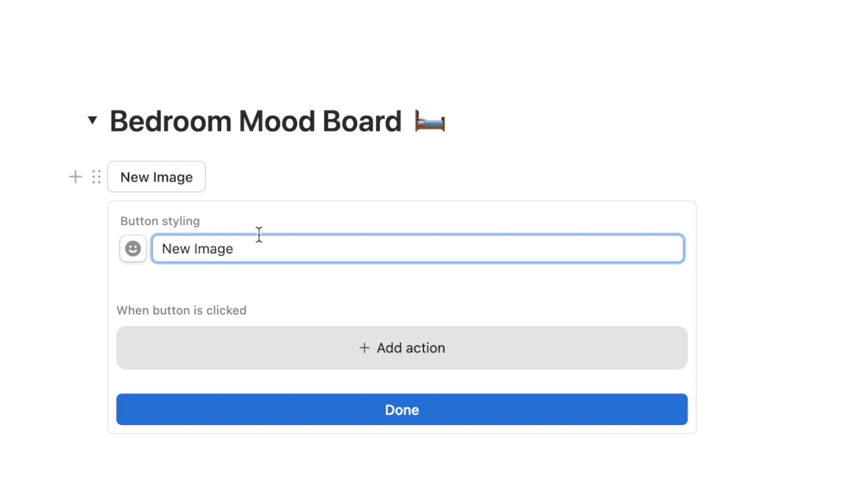
click(133, 249)
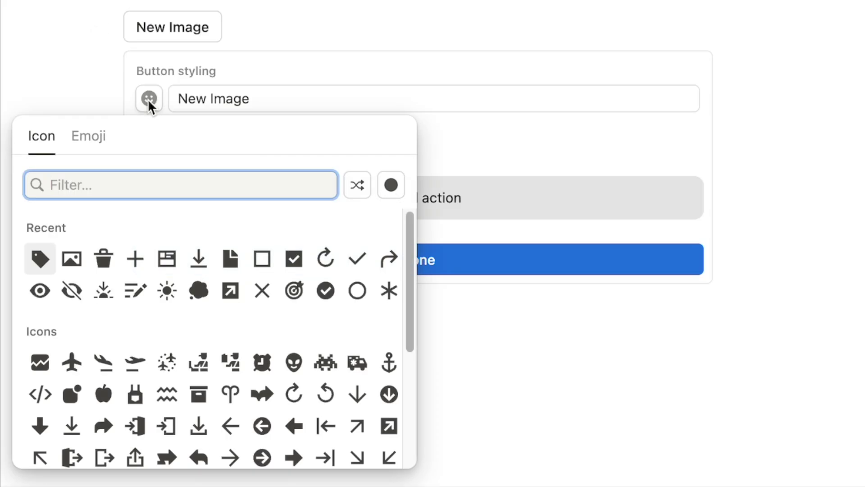
click(135, 260)
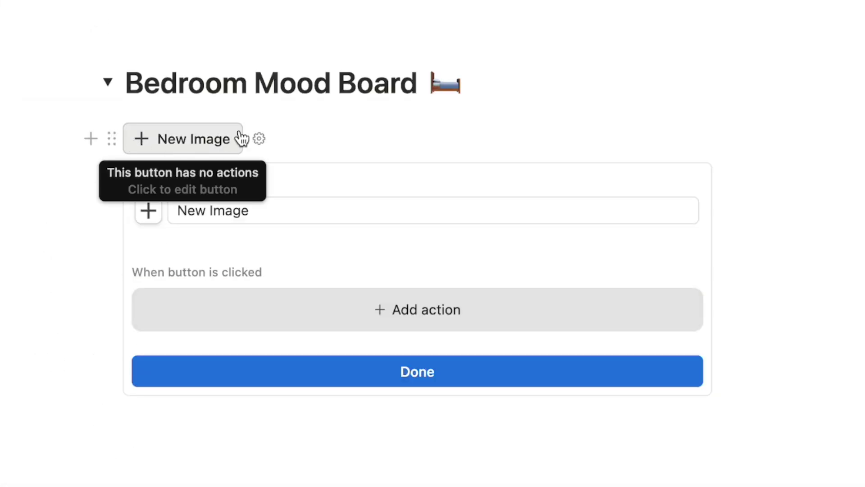
click(426, 309)
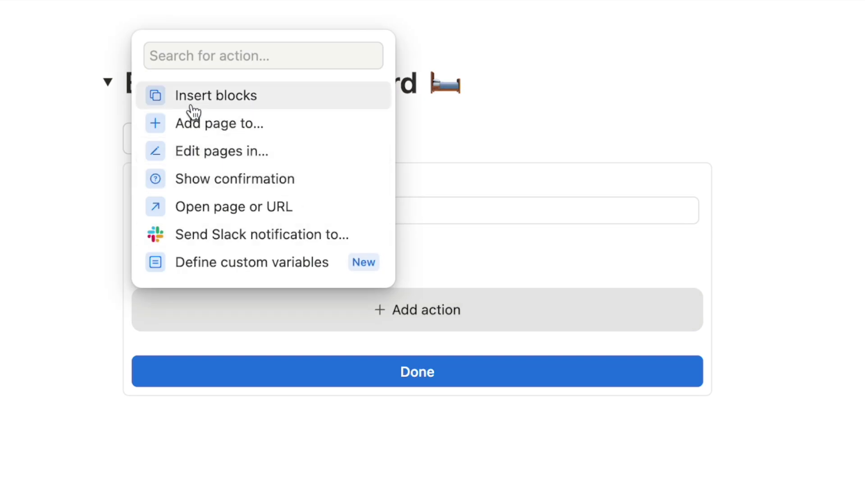
- Make the New Image button insert an image block, finish editing, and click it to test
click(279, 99)
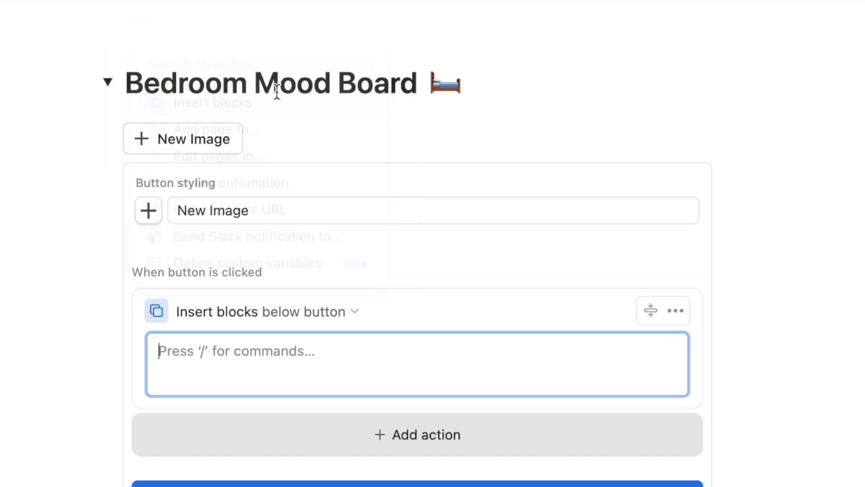
scroll(206, 347, down, 1)
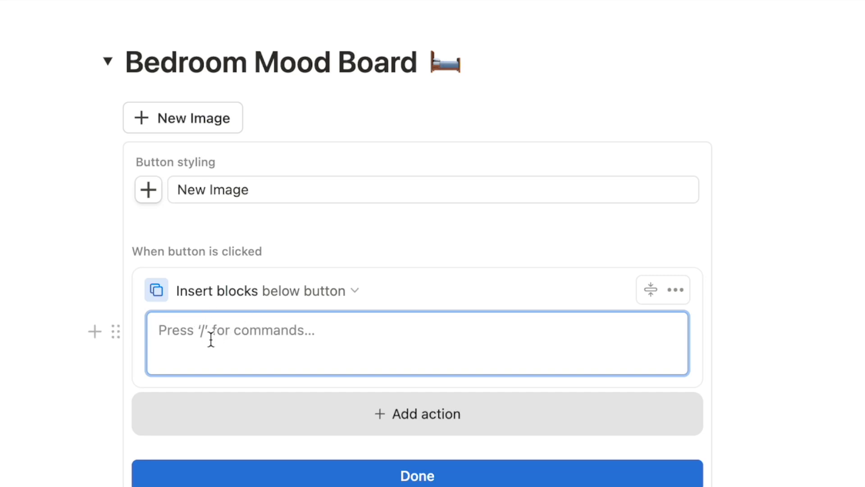
text(/imag)
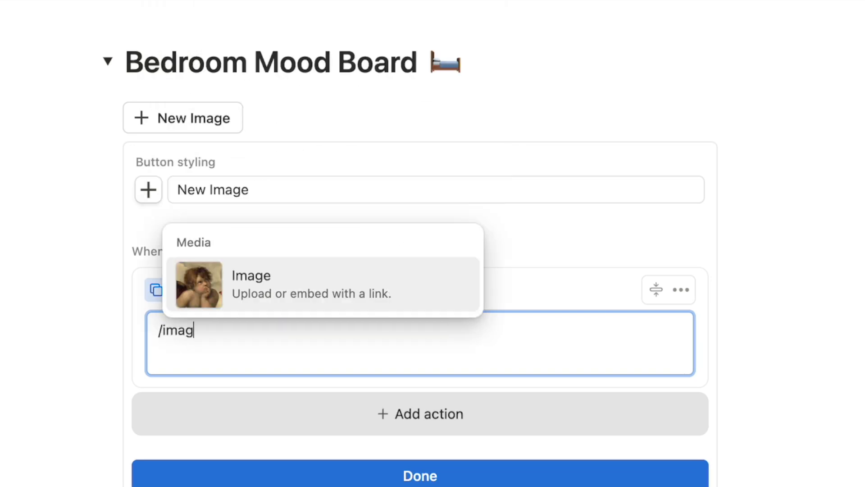
click(290, 284)
click(449, 277)
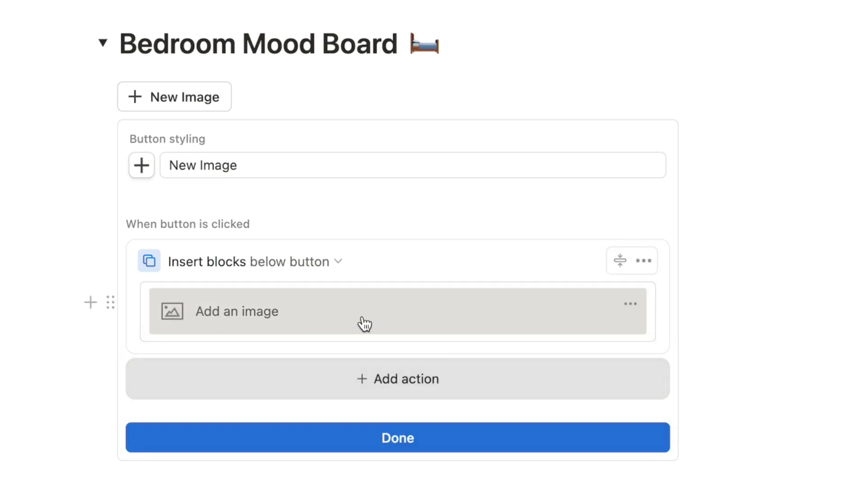
click(387, 439)
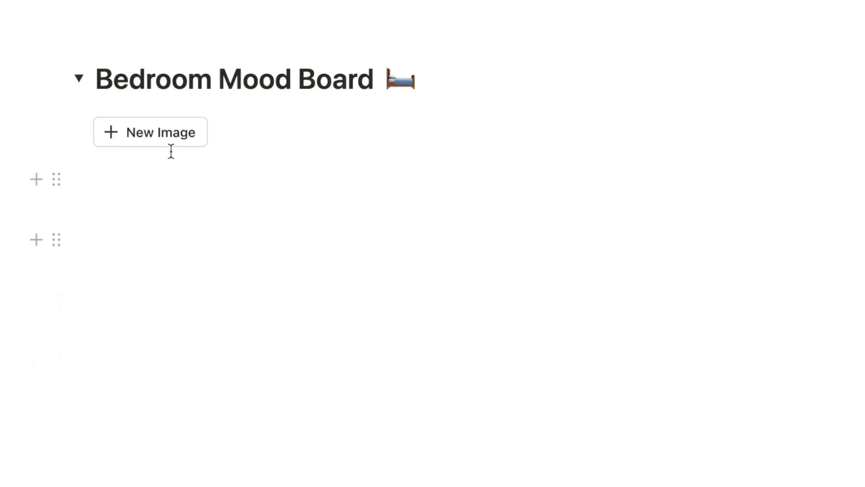
click(159, 140)
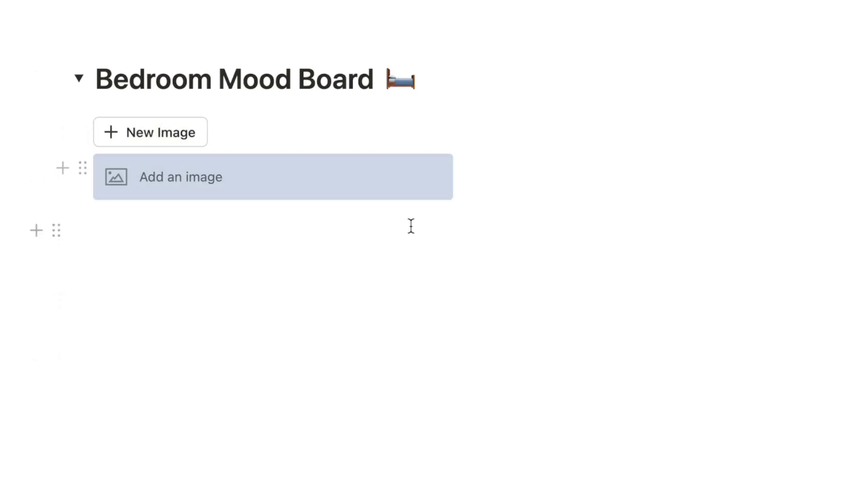
- Fill the new image block with an Unsplash photo found by searching 'bedroom'
click(194, 180)
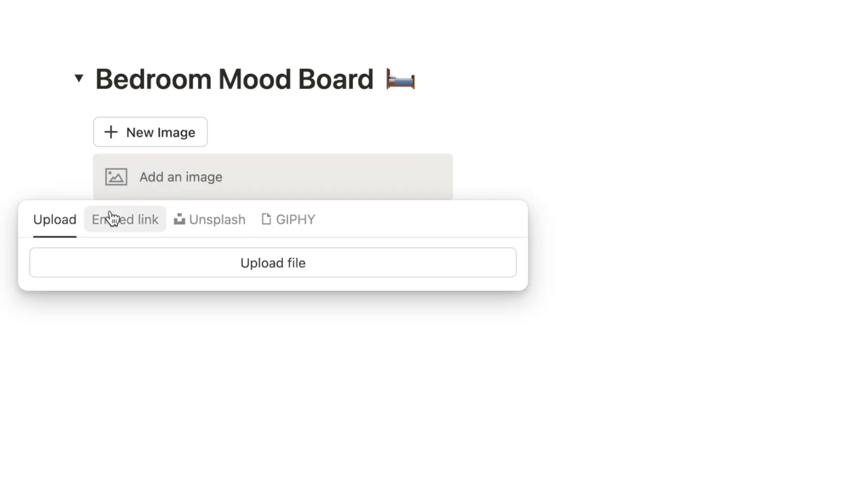
click(208, 224)
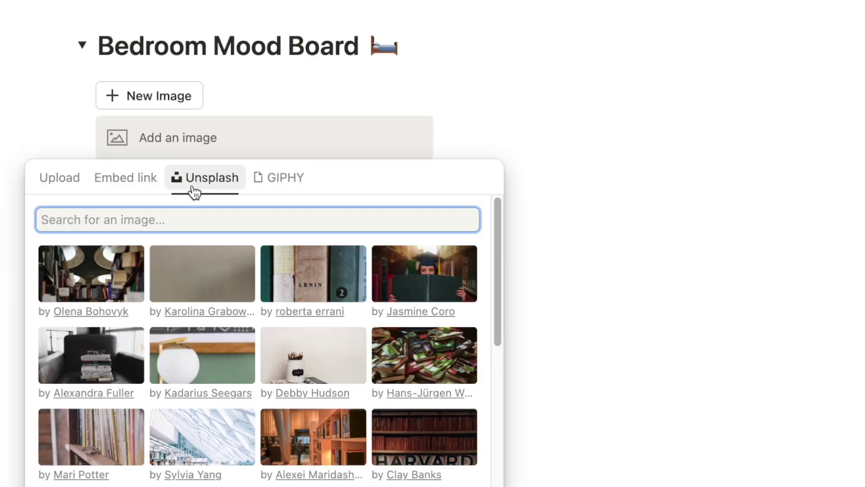
text(bedroom)
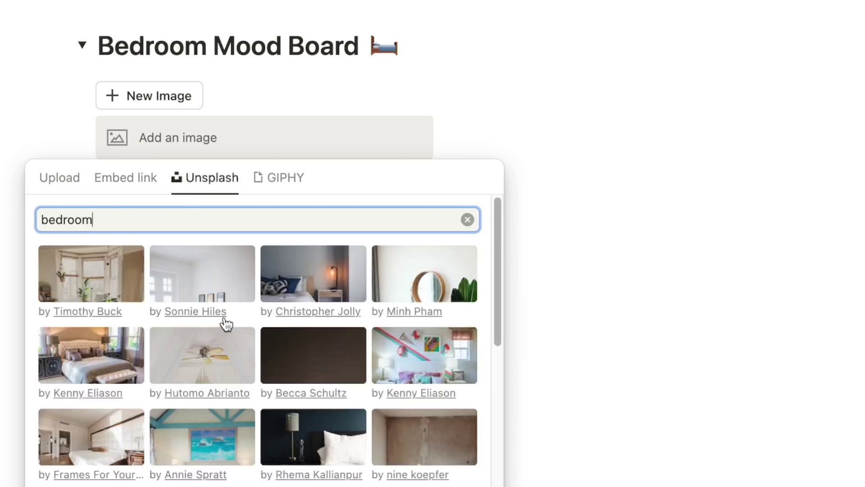
click(126, 349)
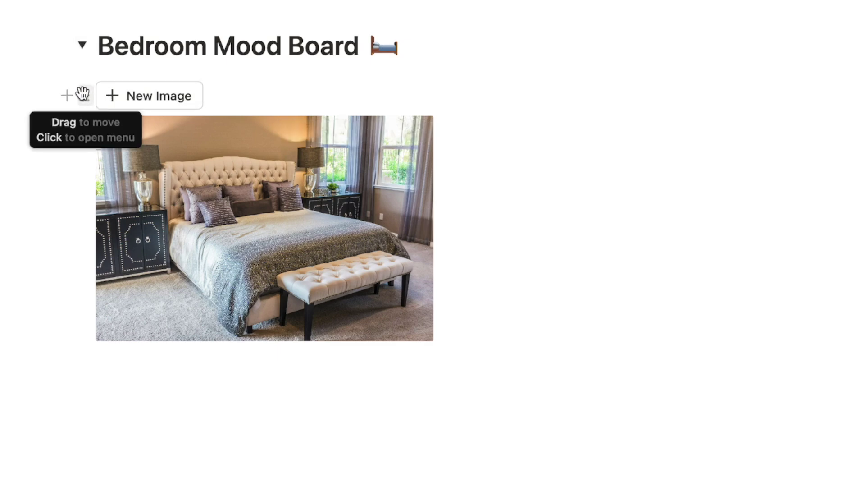
click(83, 94)
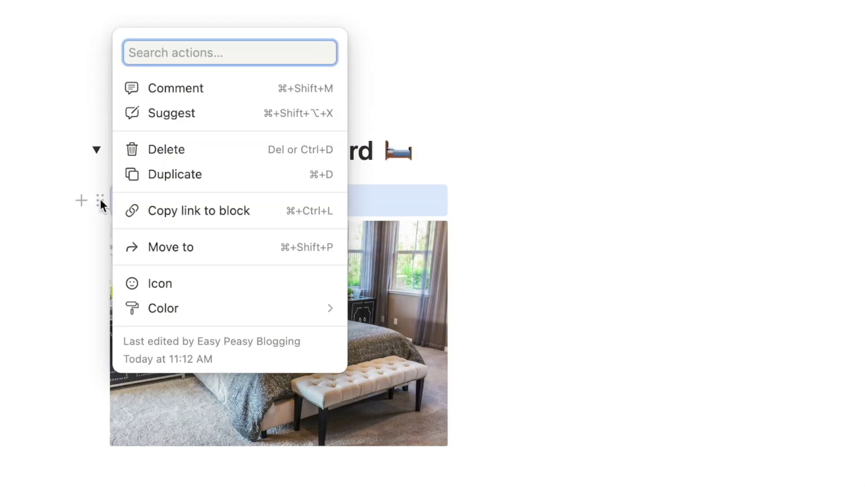
- Duplicate the New Image button twice from its block handle menu
click(180, 178)
click(99, 234)
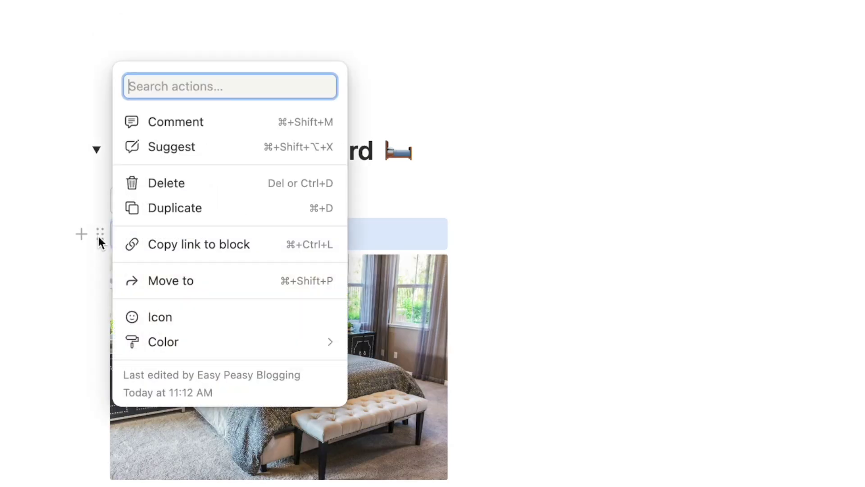
click(164, 221)
click(437, 156)
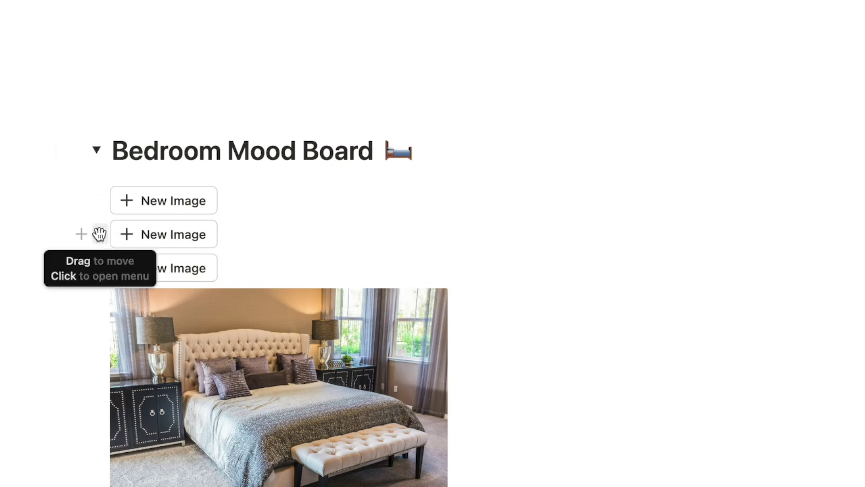
- Drag a copy into a new right-hand column, then use the middle New Image to add an image block
drag(100, 234, 593, 182)
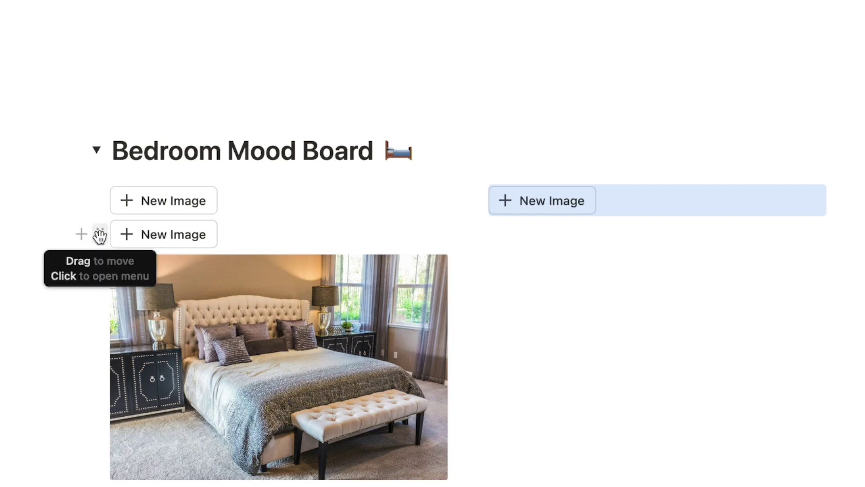
drag(99, 235, 864, 192)
drag(776, 139, 774, 137)
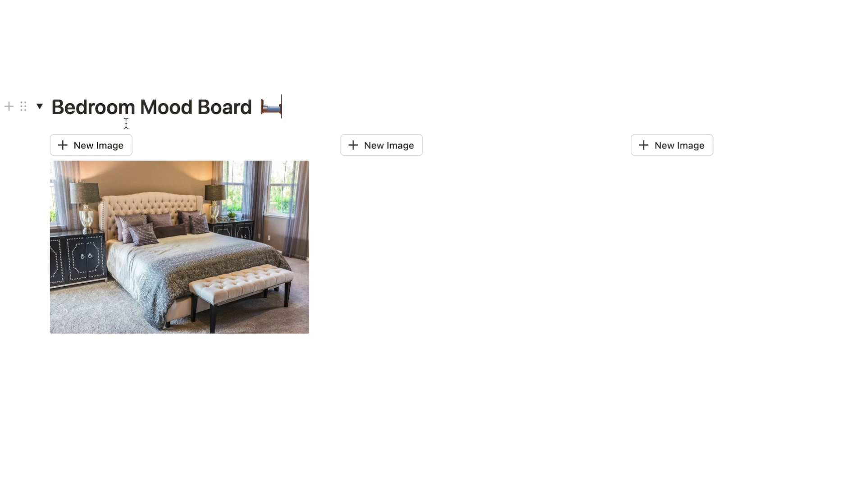
click(379, 145)
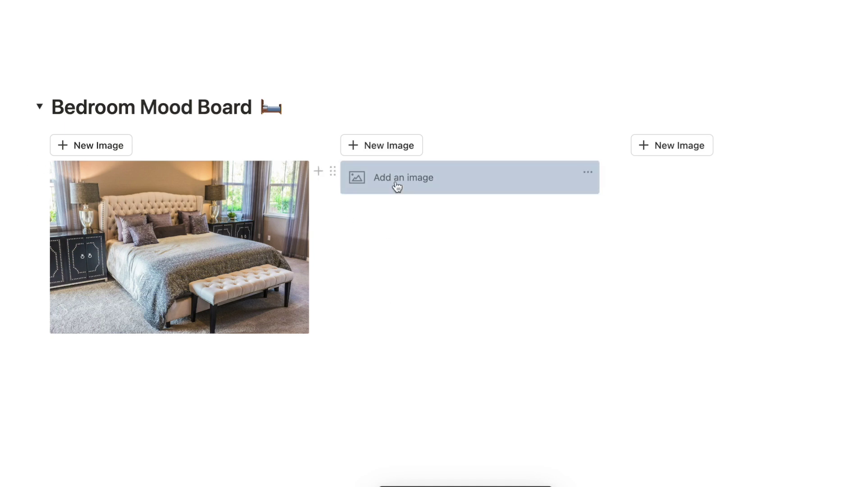
- Embed the cosy beige hygge bedroom picture from Pinterest via its copied image address
click(396, 185)
click(357, 207)
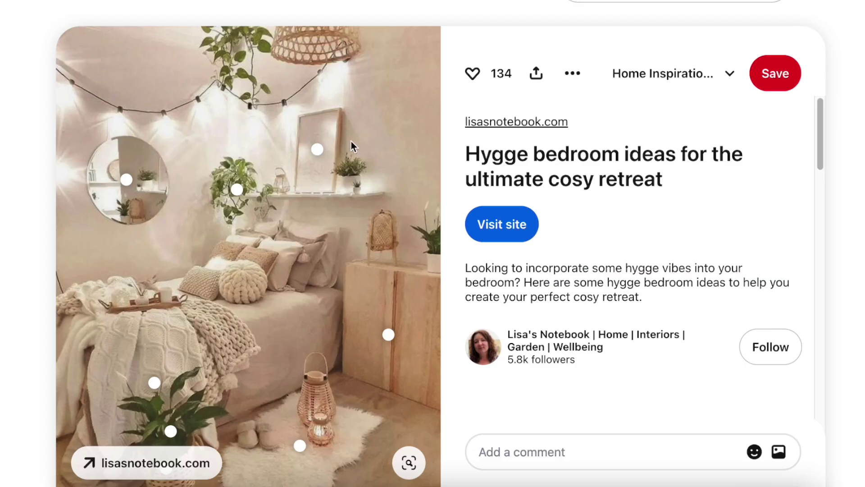
scroll(7, 238, down, 1)
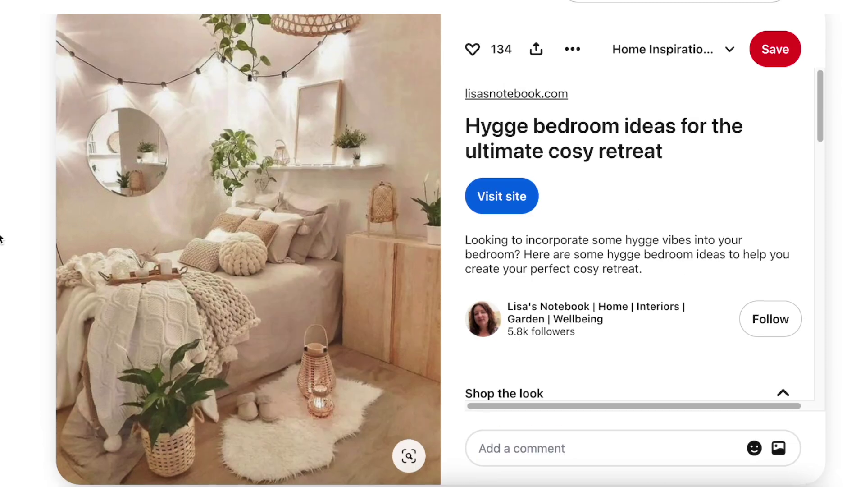
right_click(176, 264)
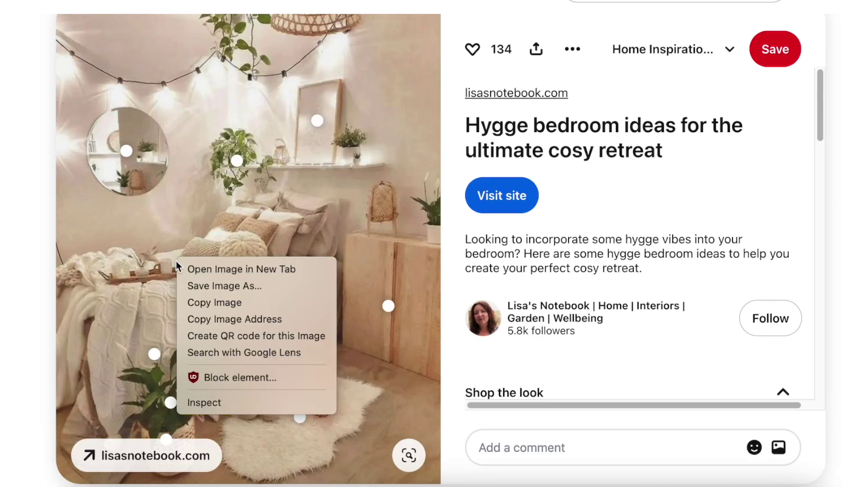
click(261, 320)
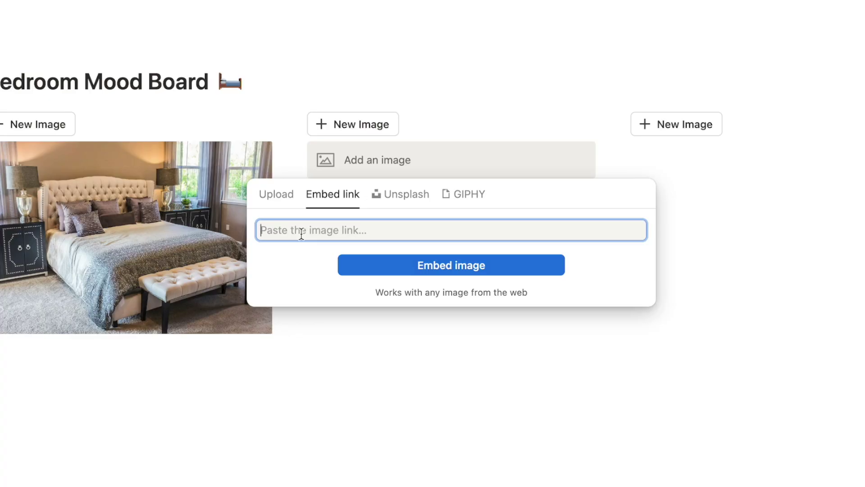
key(super+v)
click(363, 267)
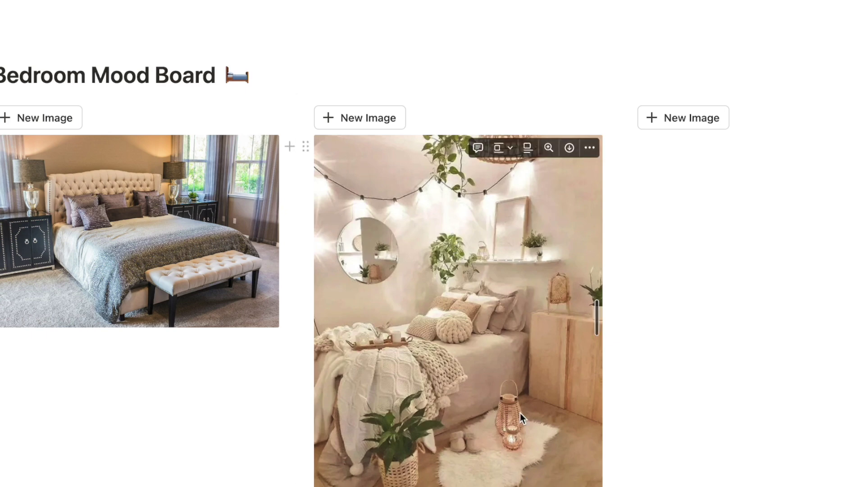
- Add another image block and embed the dark wood-panelled bedroom picture from Pinterest
scroll(488, 311, down, 3)
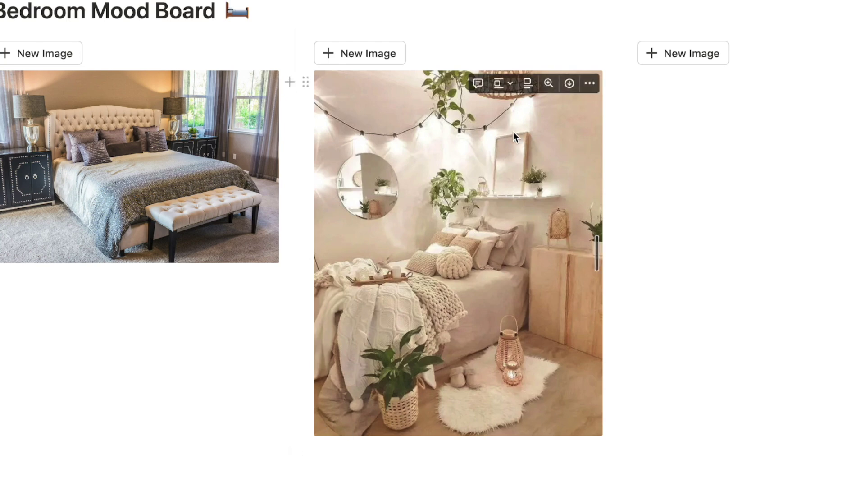
scroll(365, 135, down, 1)
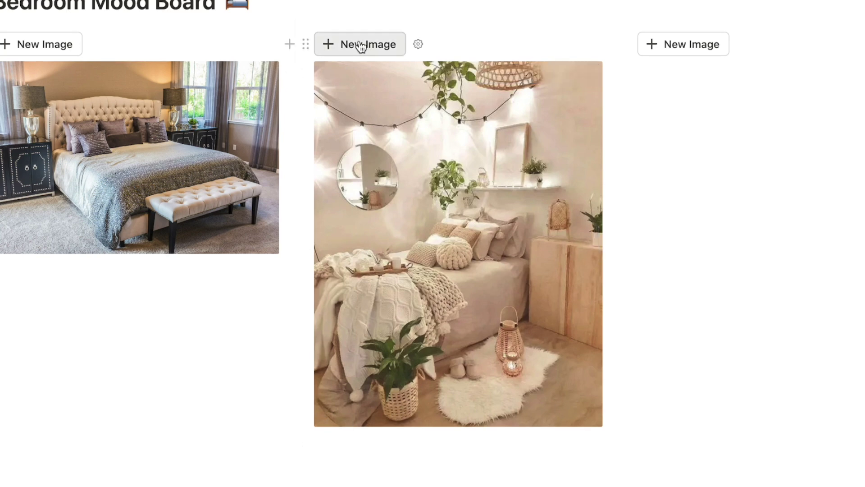
click(360, 45)
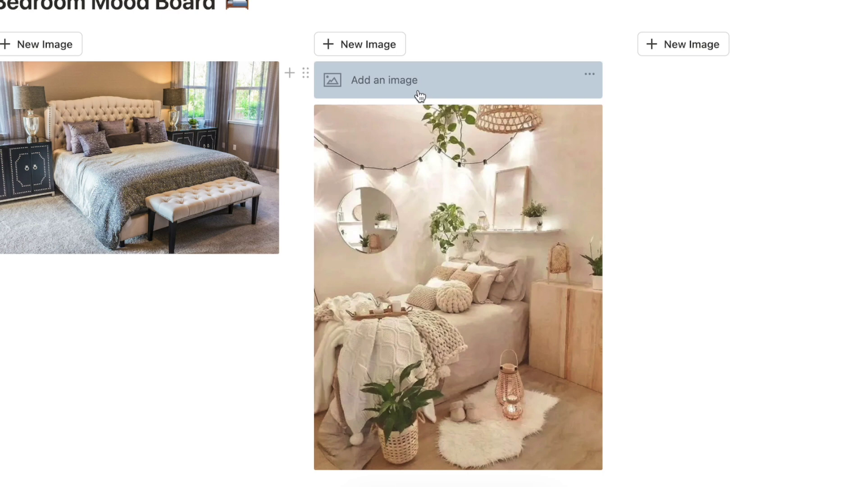
click(394, 86)
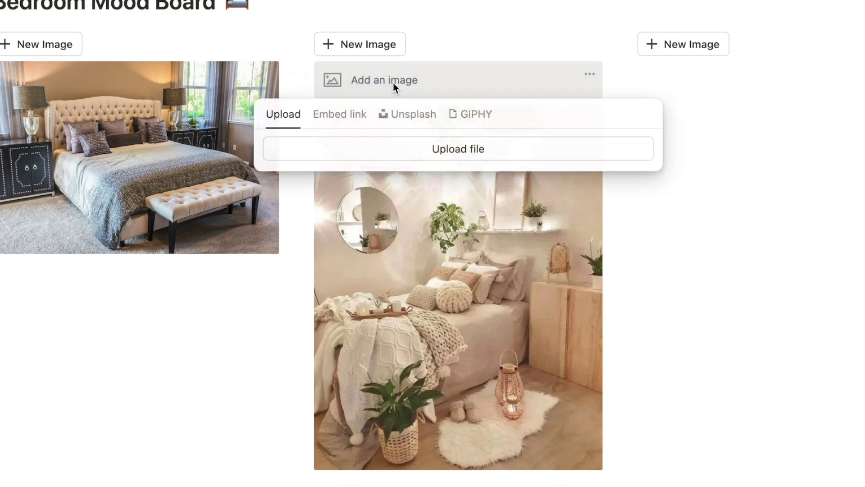
click(351, 117)
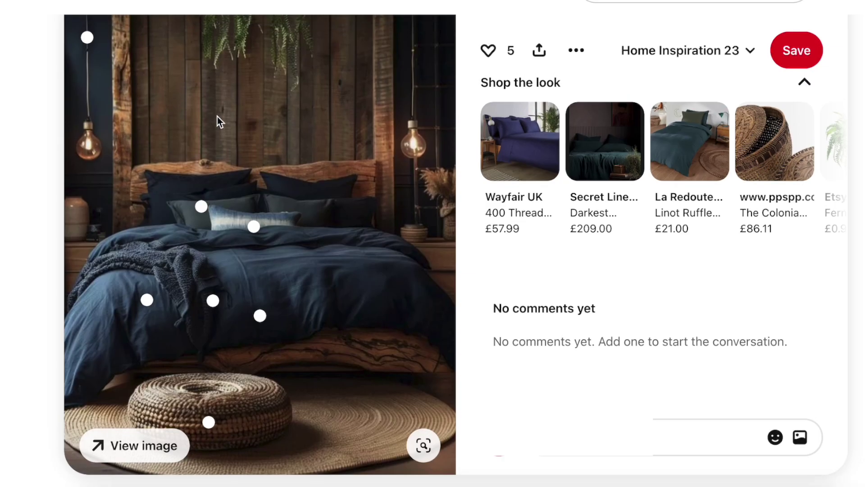
right_click(217, 116)
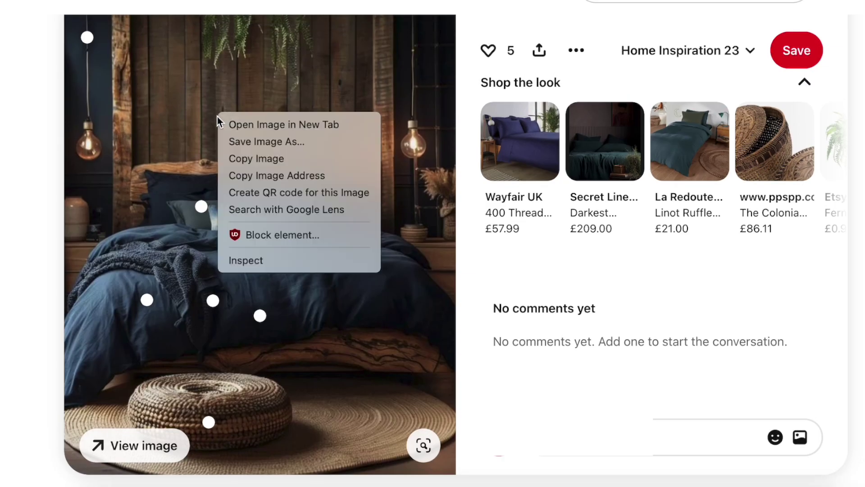
click(241, 141)
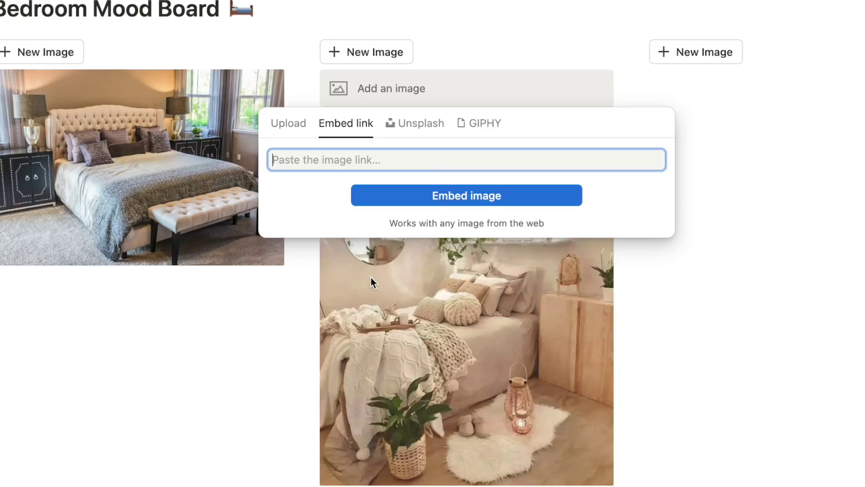
key(super+v)
click(410, 196)
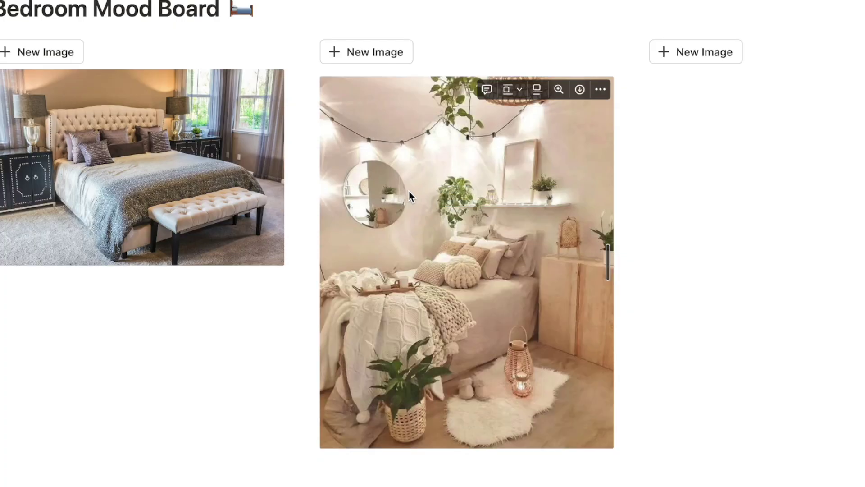
- Caption the wood-panelled bedroom image 'Blue & Wood Design', then start captioning the first image
scroll(403, 174, down, 8)
scroll(406, 295, up, 2)
scroll(406, 295, down, 2)
scroll(406, 295, up, 1)
scroll(406, 295, up, 5)
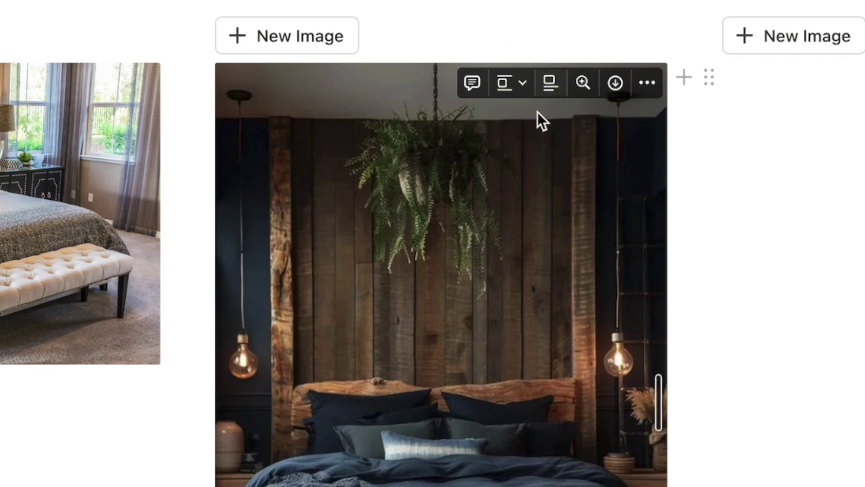
click(472, 82)
text(Blue)
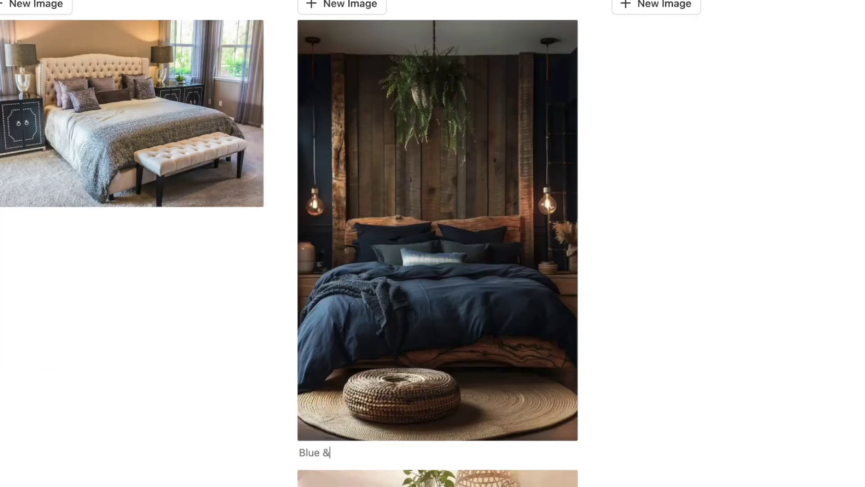
text( & Wood Design)
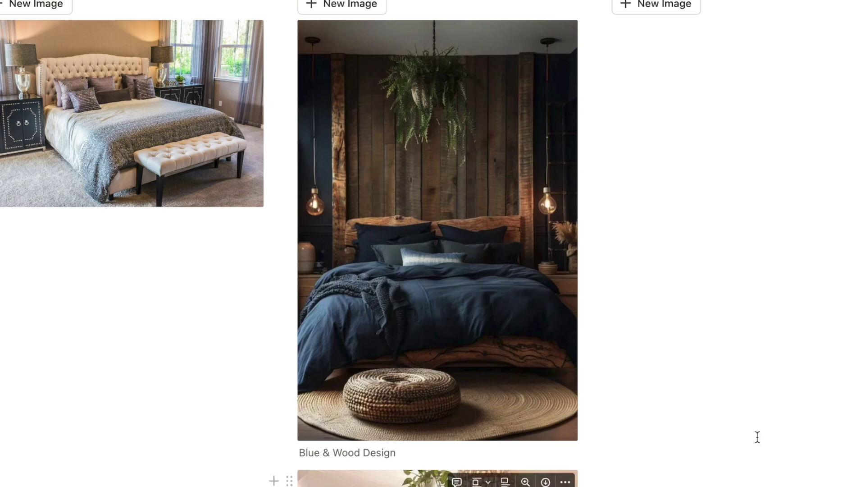
click(755, 436)
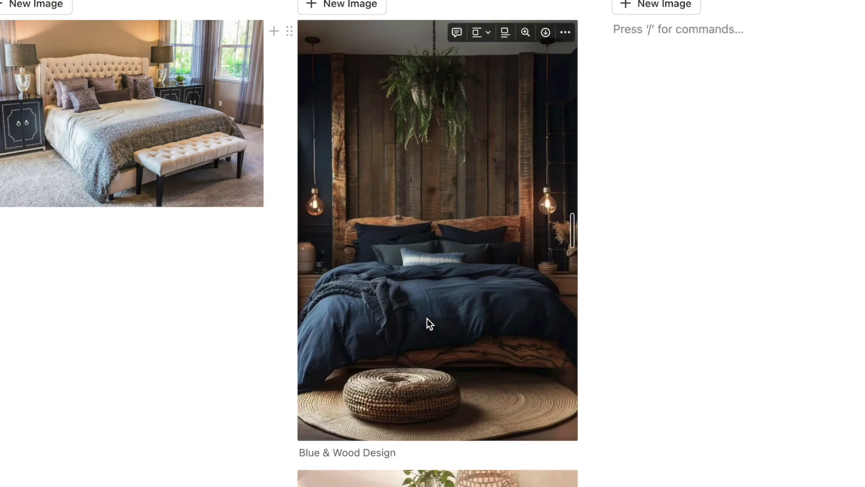
scroll(261, 292, up, 2)
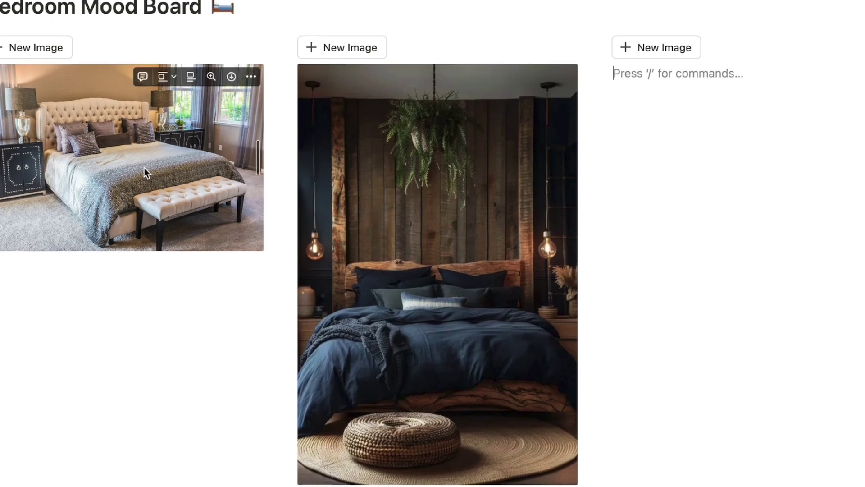
click(191, 84)
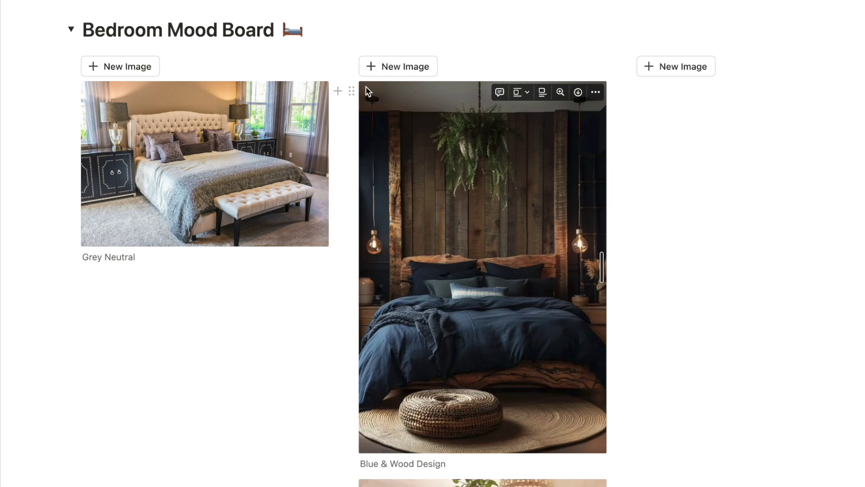
- Move the Blue & Wood image beneath the Grey Neutral image
drag(351, 93, 118, 273)
scroll(403, 282, down, 3)
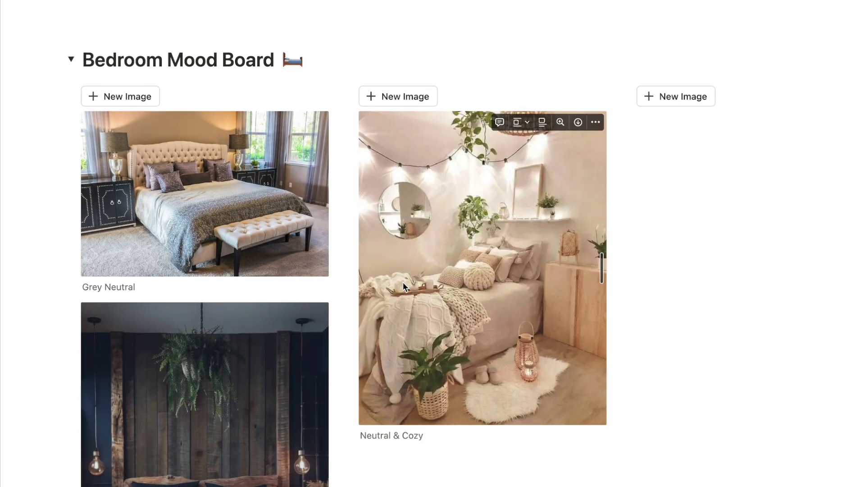
scroll(403, 282, up, 2)
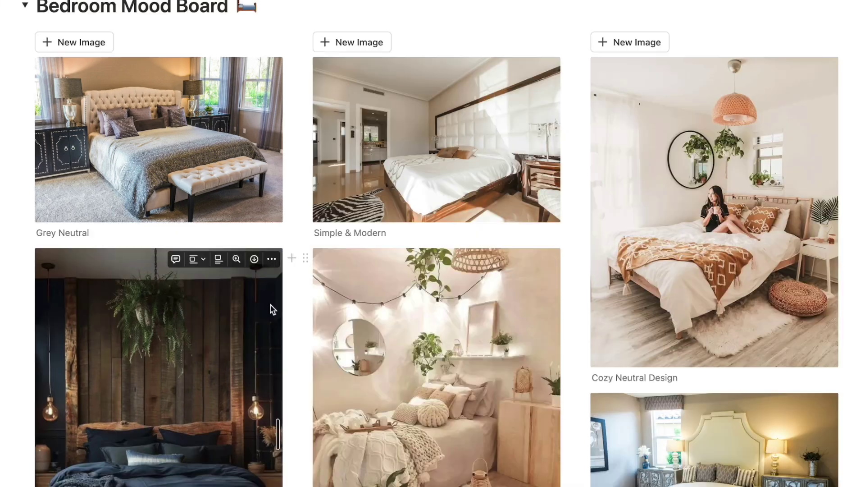
scroll(270, 252, up, 1)
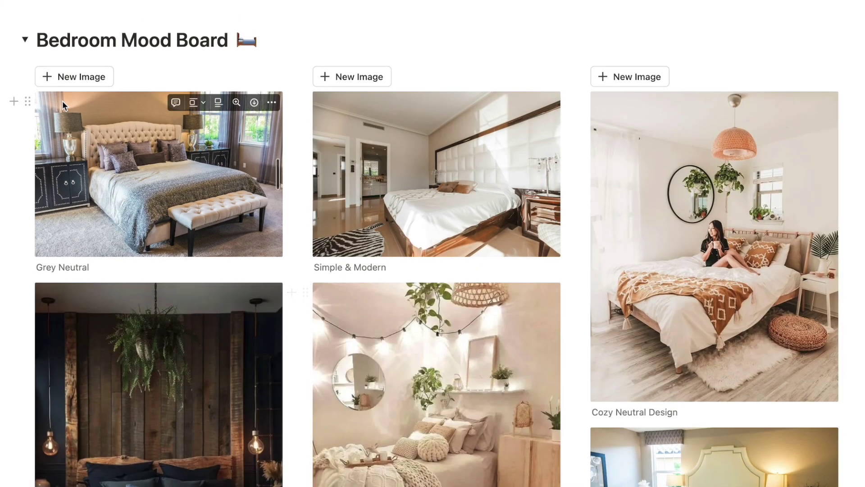
- Collapse and expand the Bedroom Mood Board toggle twice to test it
click(26, 42)
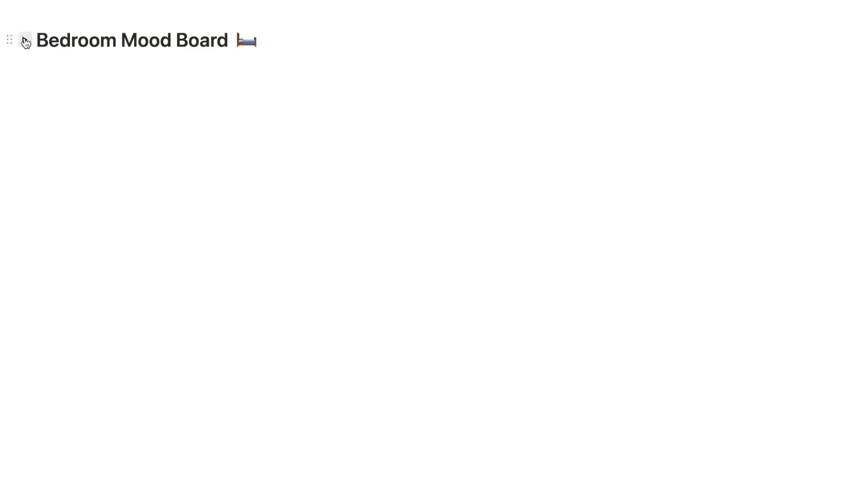
click(26, 42)
click(26, 41)
click(26, 41)
scroll(95, 228, up, 1)
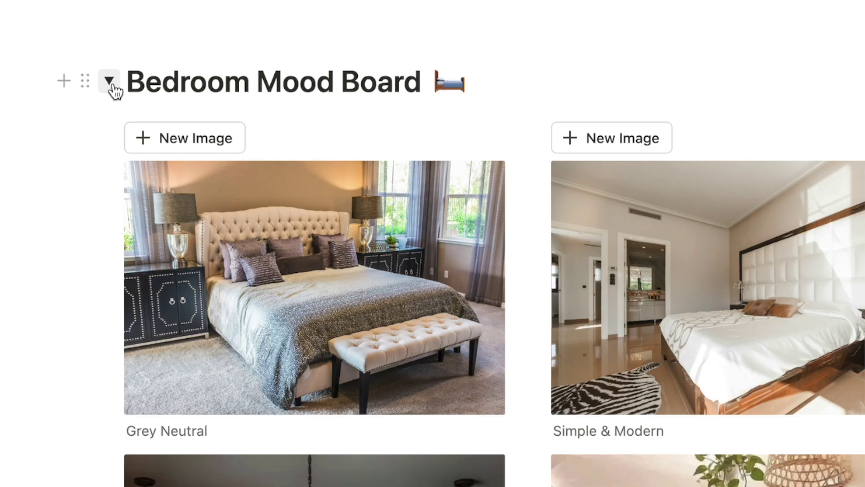
- Collapse the Bedroom Mood Board toggle and start an empty line above its heading
click(113, 87)
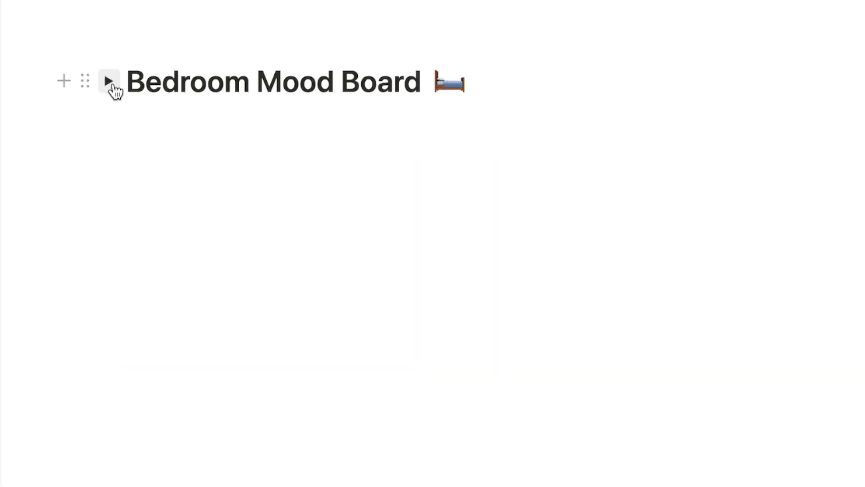
scroll(388, 70, up, 5)
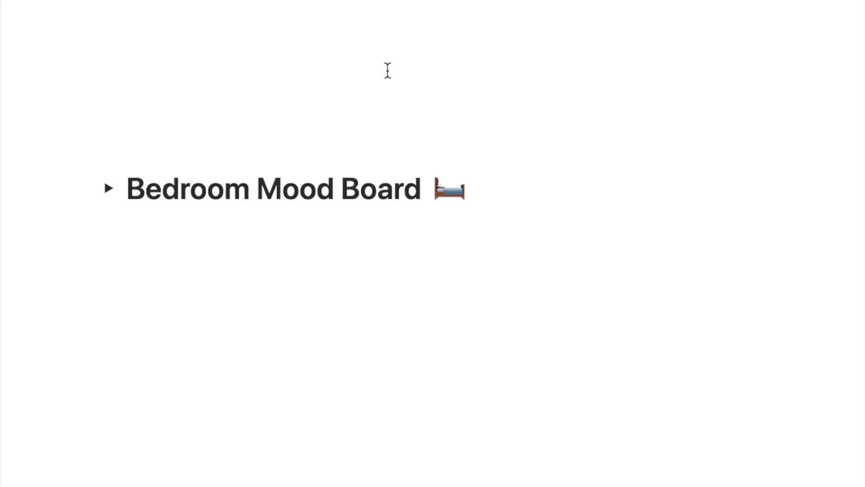
click(137, 129)
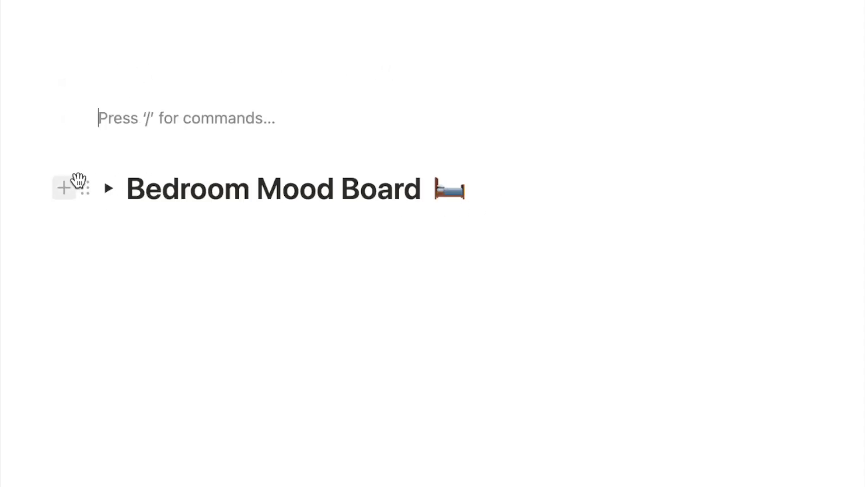
- Add a /button block named 'New Mood Board' with a plus icon and open its Add action list
text(/butt)
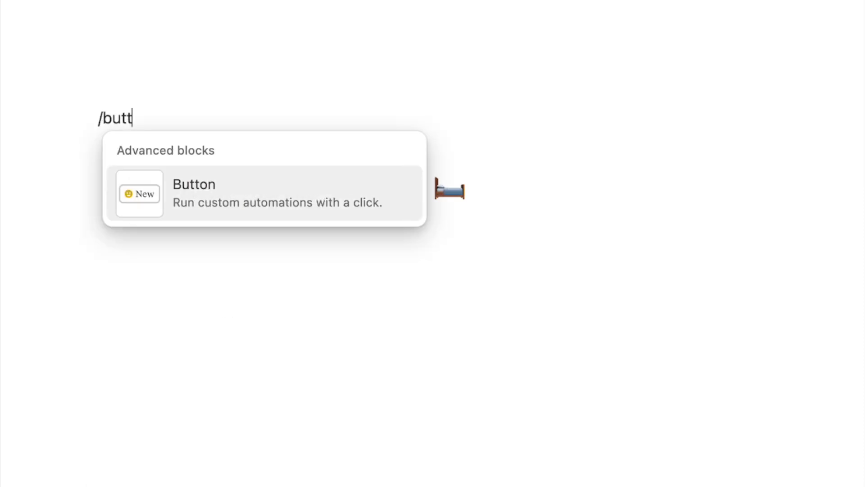
click(216, 195)
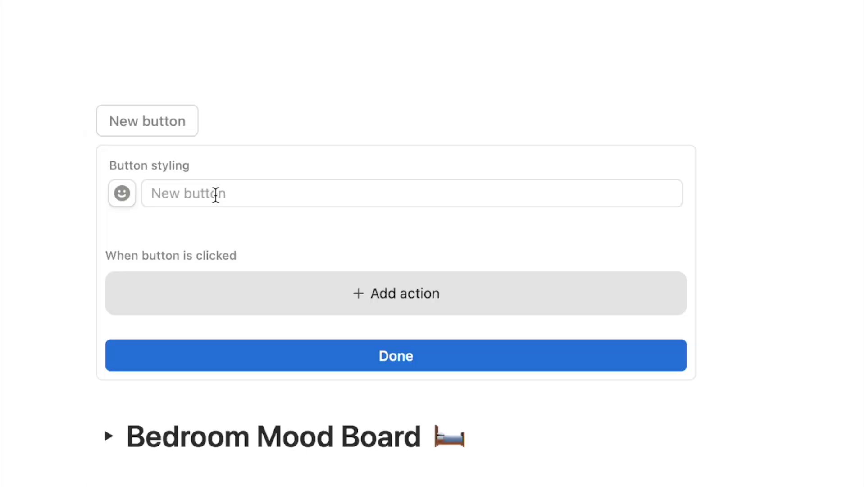
text(New Moo)
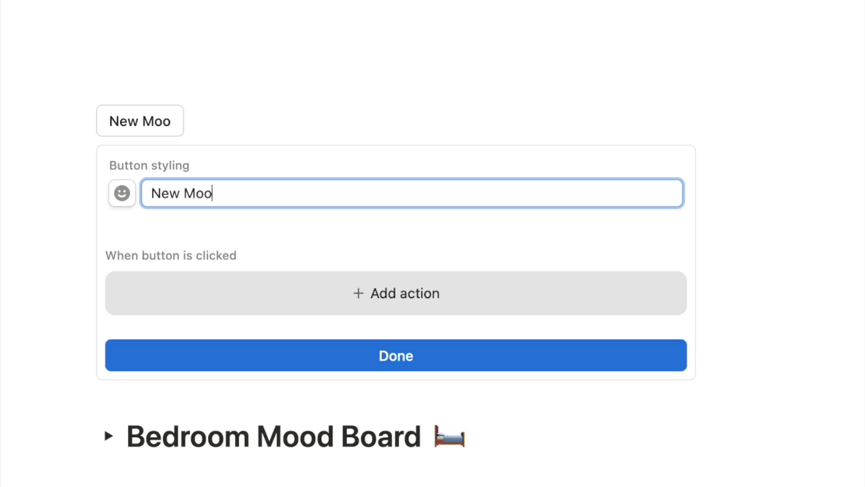
text(d Board)
click(122, 193)
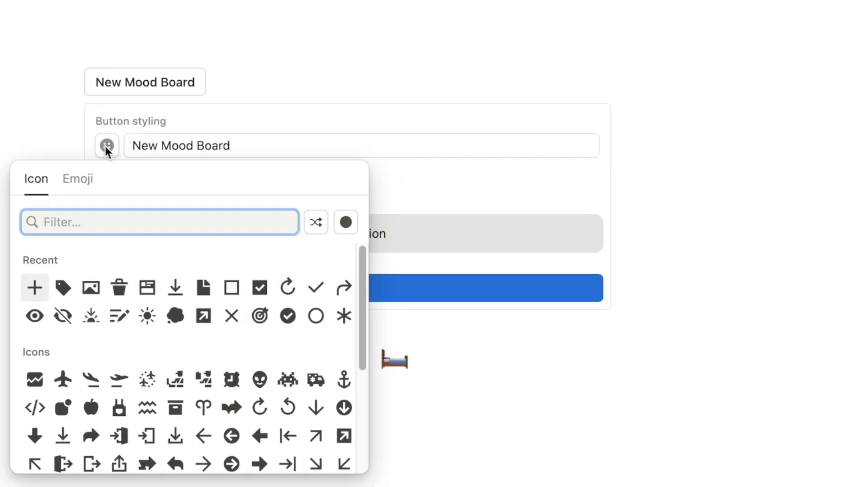
click(35, 287)
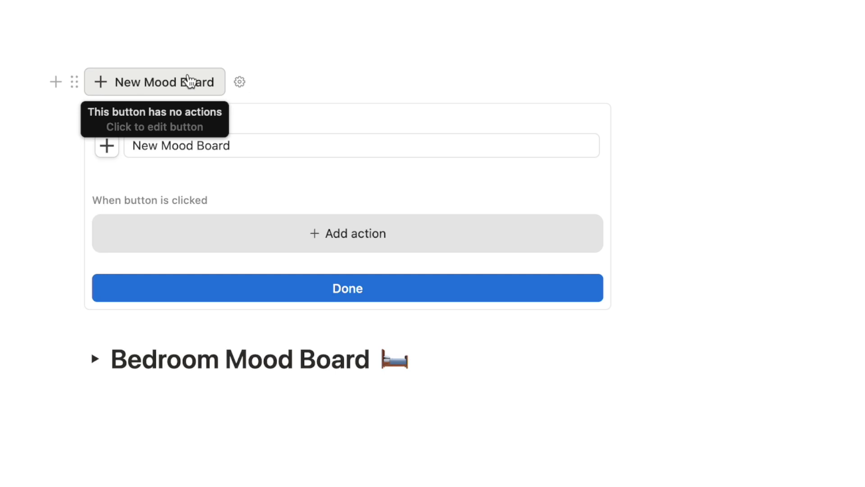
click(355, 238)
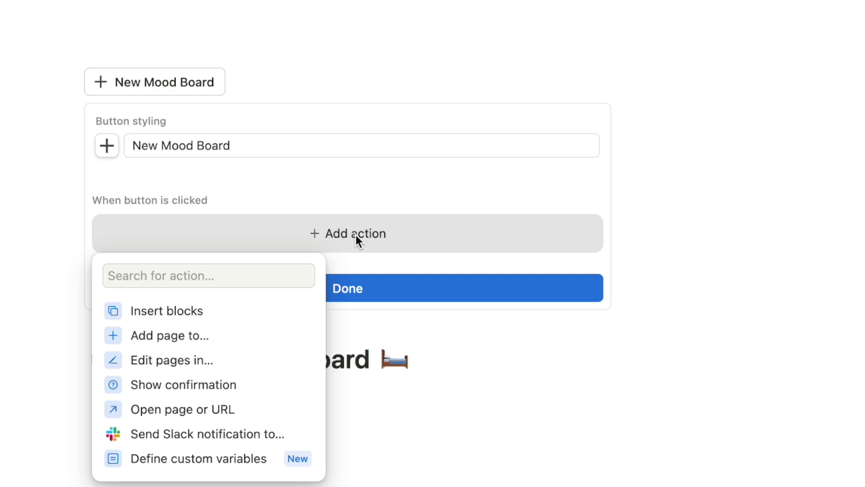
- Have the button insert a large toggle heading reading '[Insert Name Here]'
click(225, 315)
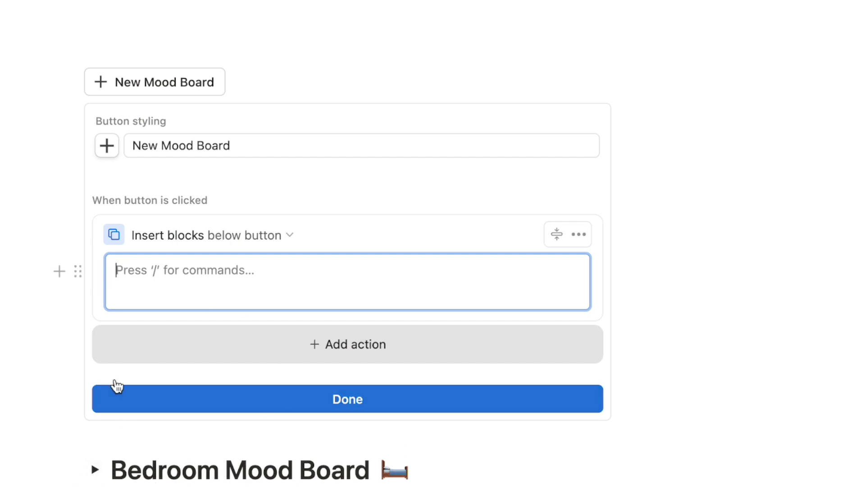
text(/togg)
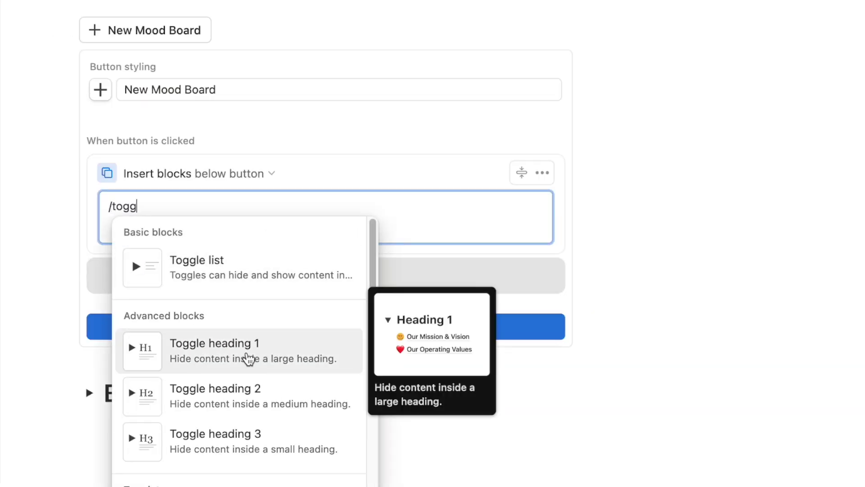
click(248, 359)
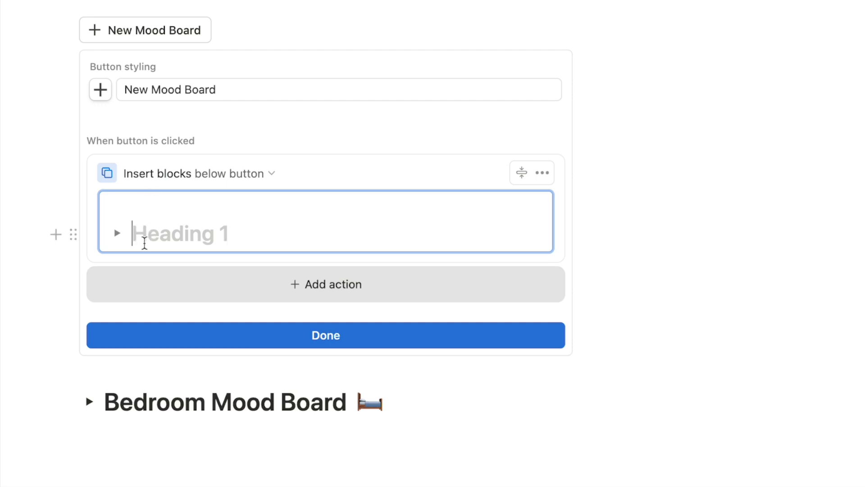
text([])
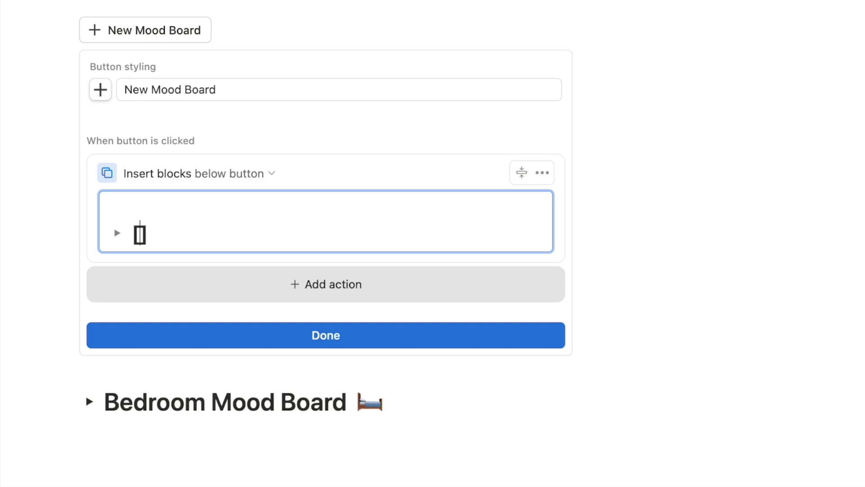
text(Insert Name )
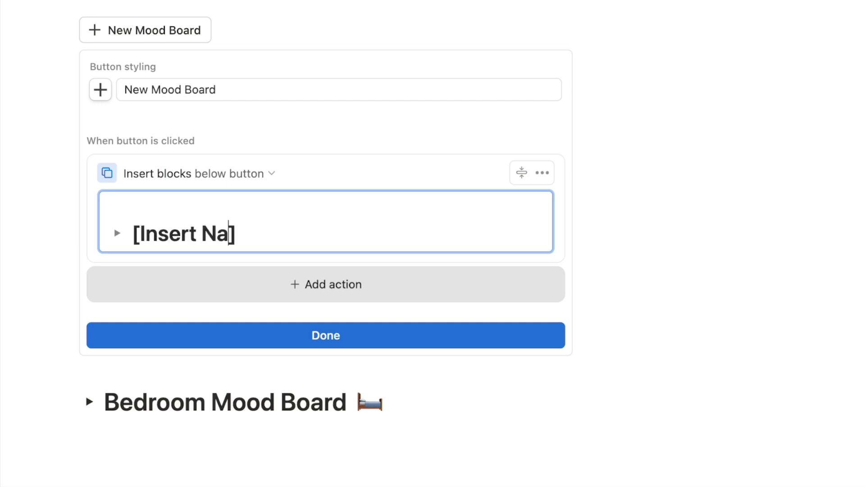
text(Here)
- Italicize the '[Insert Name Here]' heading, then expand the toggle and add an empty block inside
drag(323, 235, 131, 234)
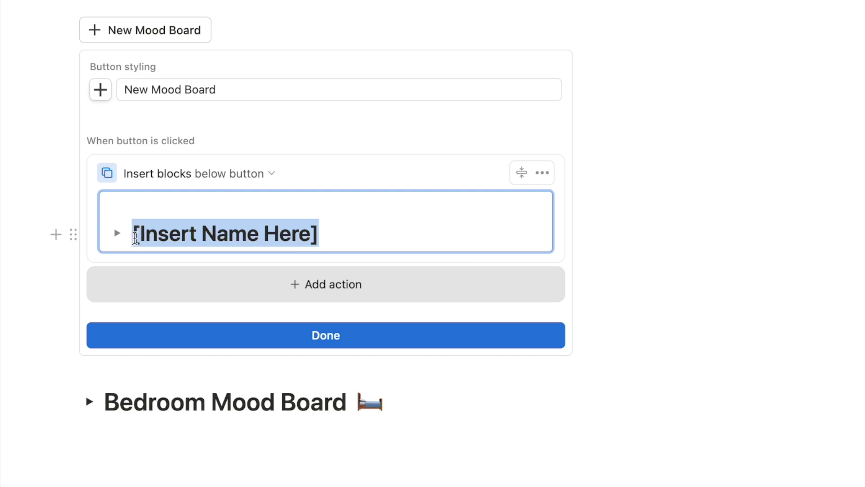
click(205, 195)
click(372, 231)
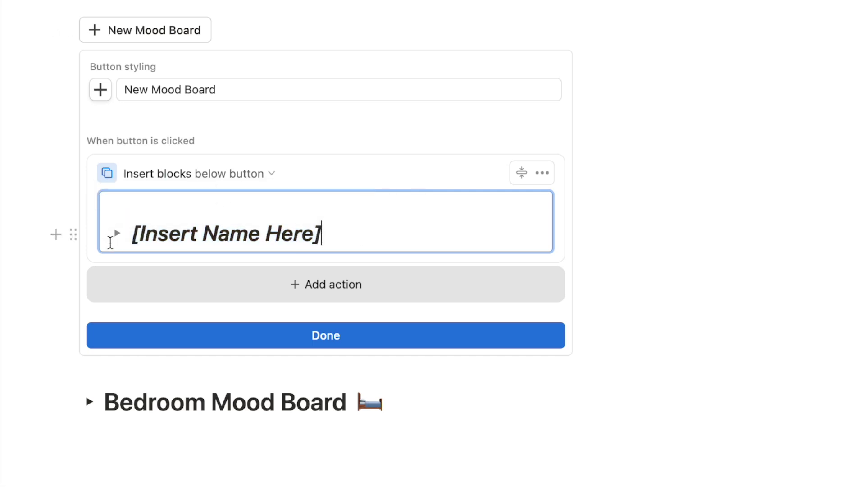
click(118, 234)
scroll(174, 228, down, 1)
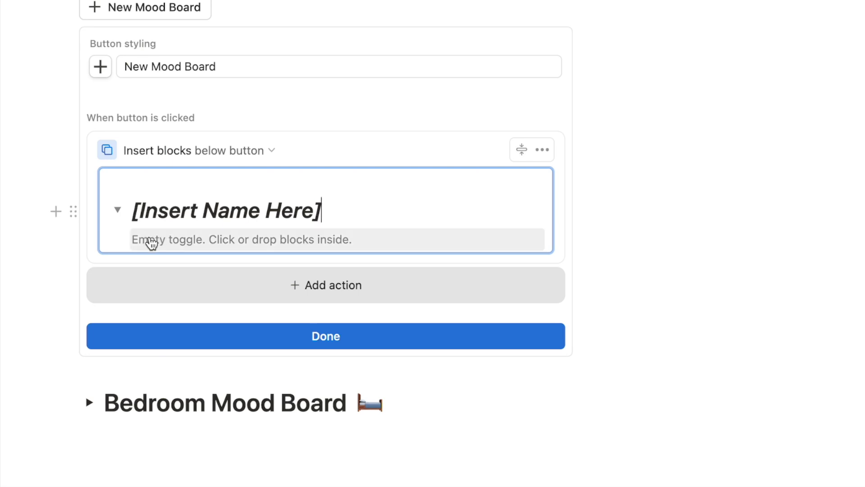
click(167, 240)
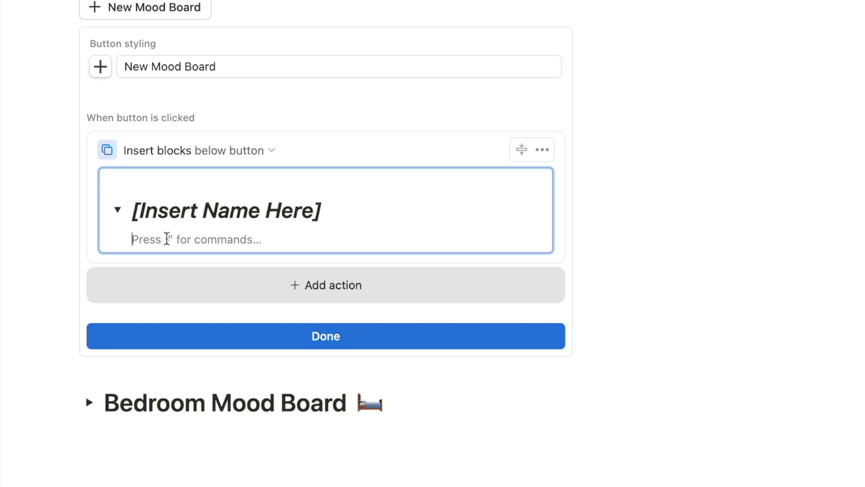
- Turn the empty line under the toggle into a 3-column layout, ending in the first column
text(/)
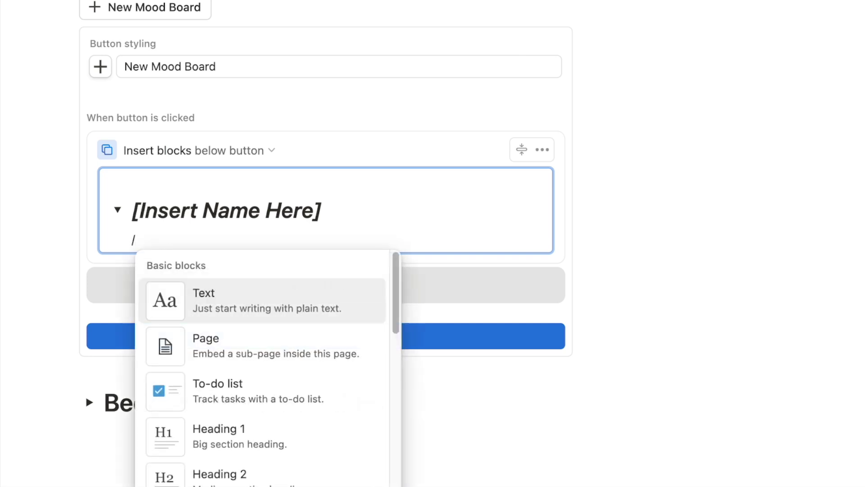
text(3c)
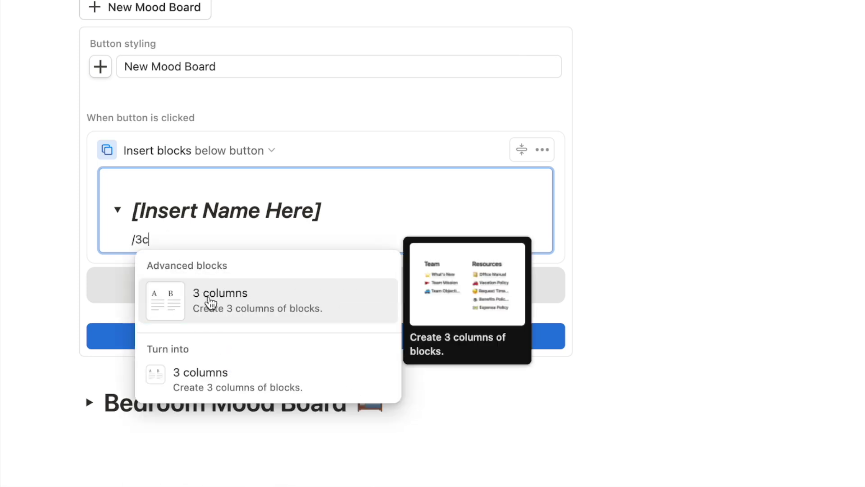
click(209, 298)
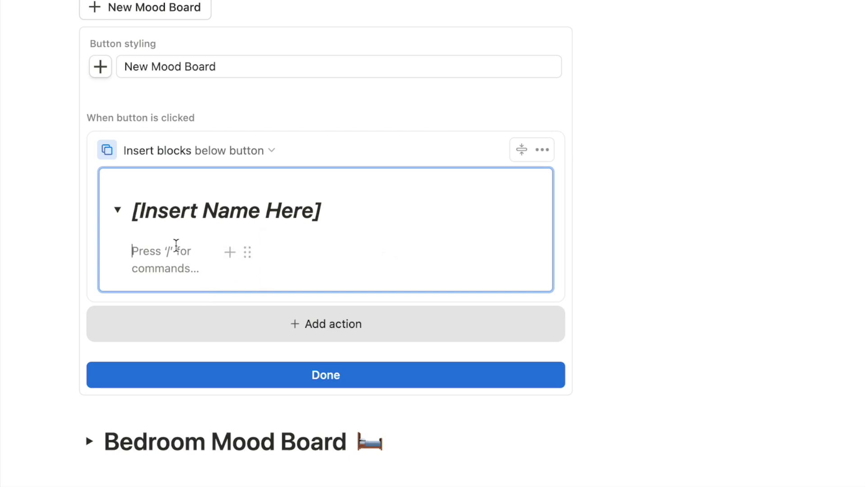
click(319, 255)
click(465, 250)
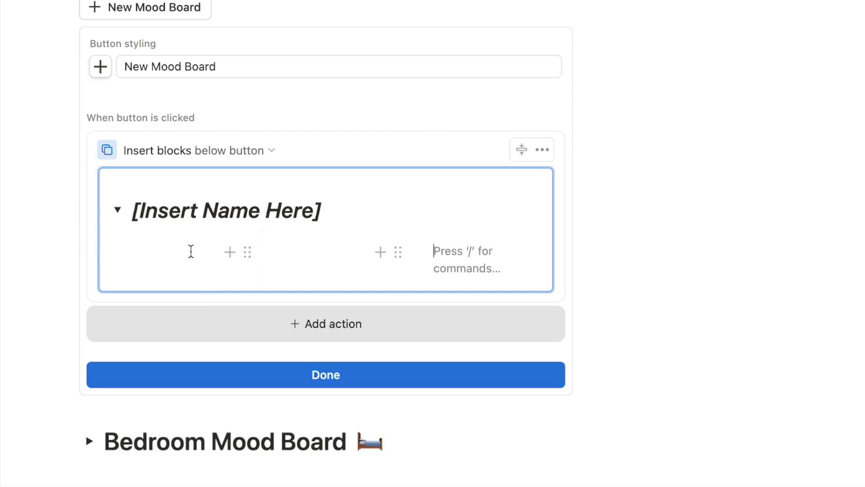
click(167, 250)
- Add a button named 'New Image' with a plus icon in the first column
text(/butt)
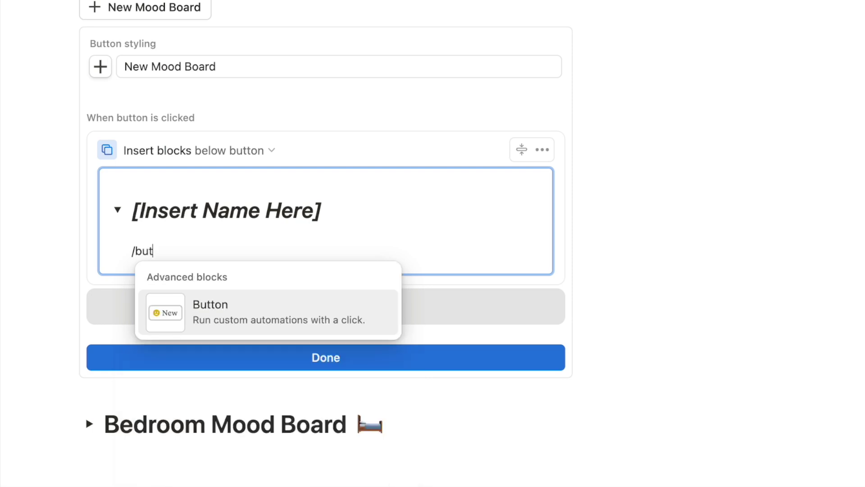
click(205, 305)
click(96, 310)
text(New Imaf)
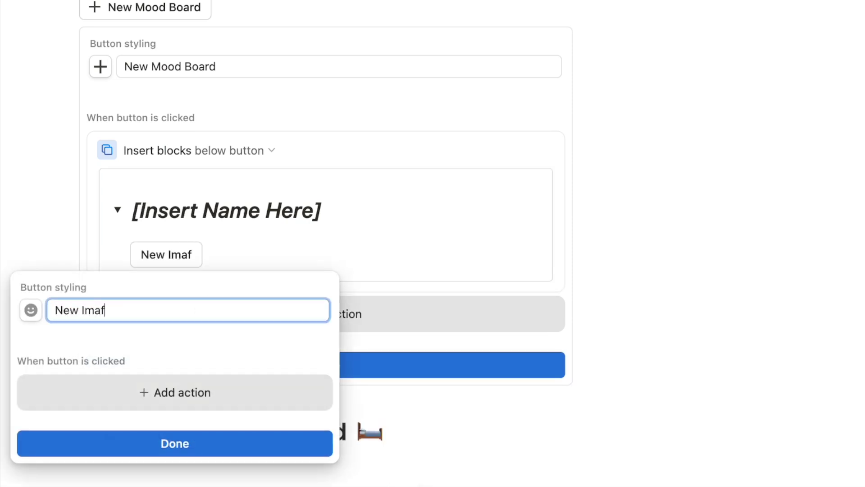
key(BackSpace)
text(ge)
click(31, 311)
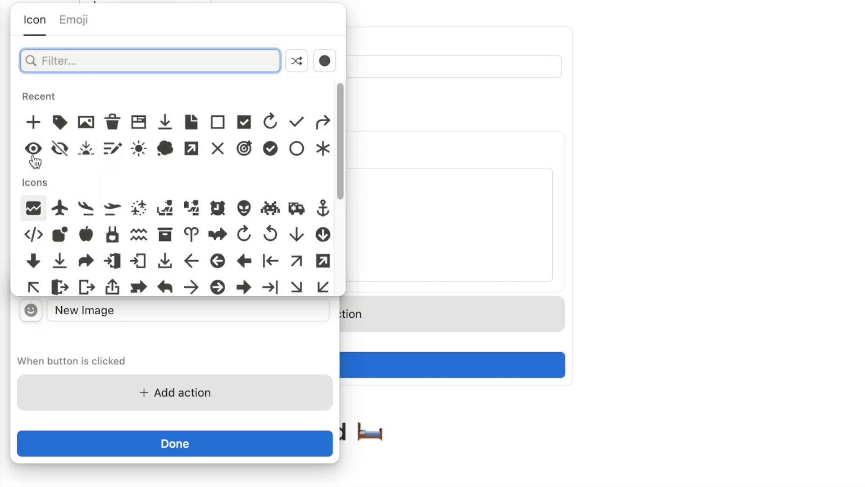
click(32, 129)
- Give the New Image button an Insert blocks action containing an image block, and finish setup
click(183, 392)
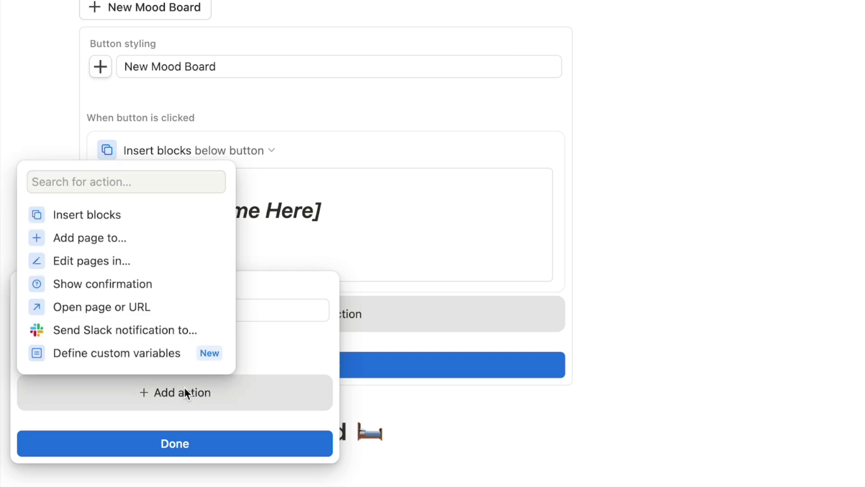
click(103, 221)
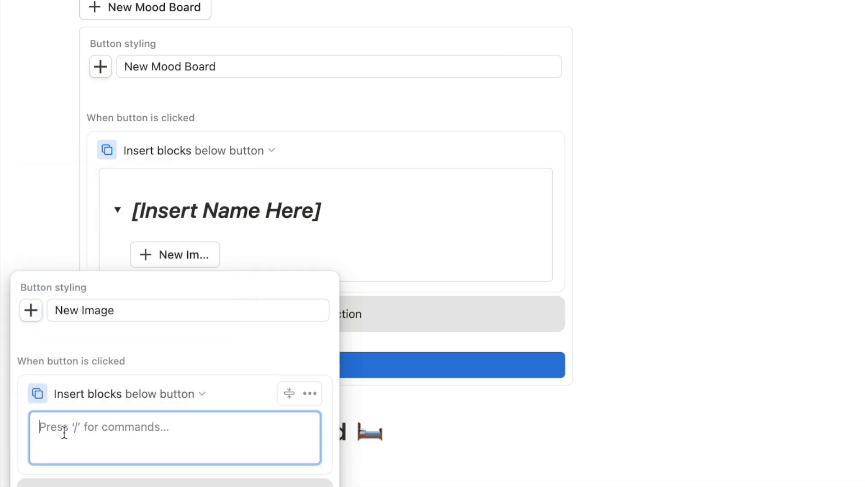
text(/ima)
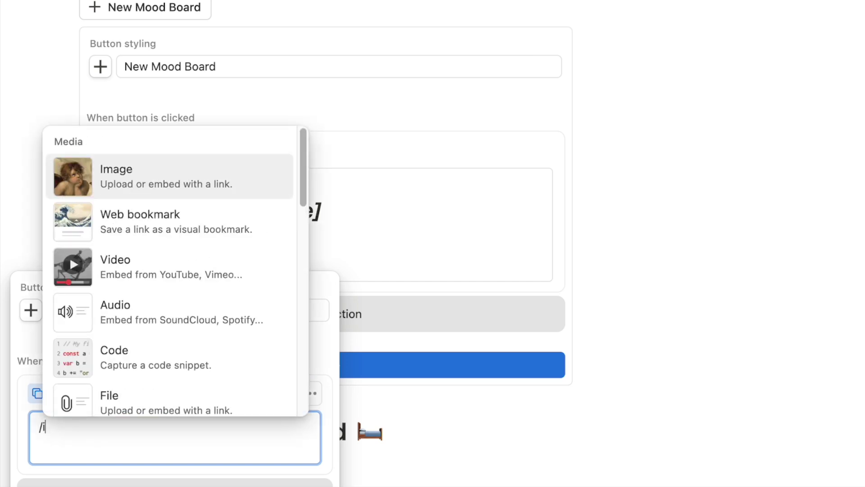
click(83, 394)
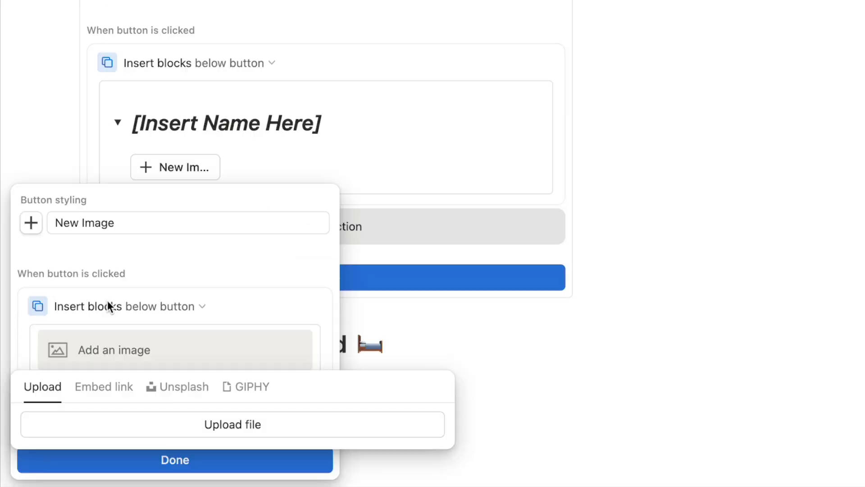
click(124, 210)
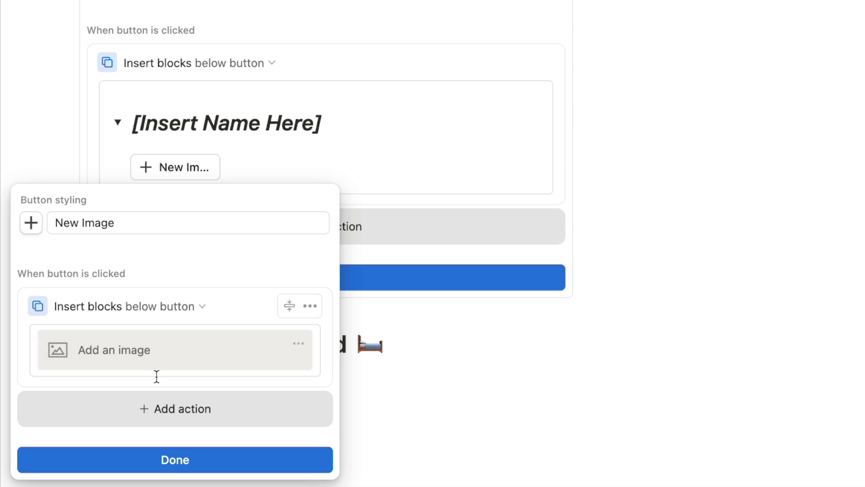
click(178, 459)
scroll(178, 458, up, 3)
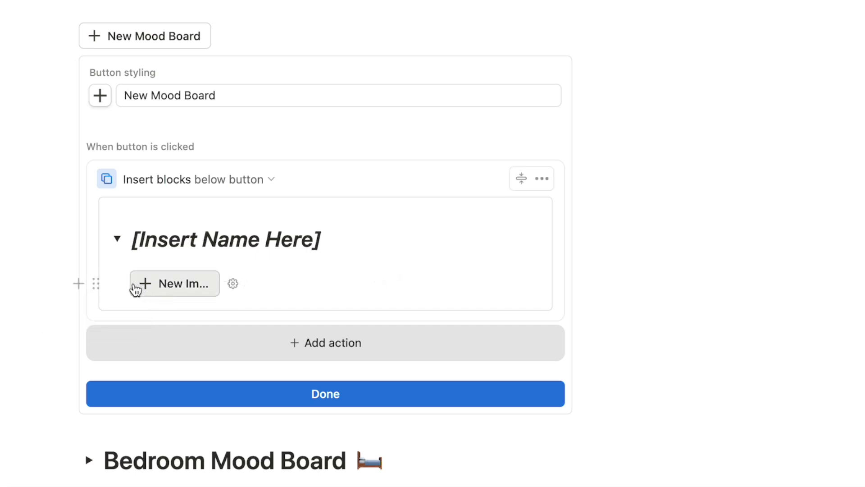
- Duplicate the New Image button twice to make three copies
click(98, 283)
click(159, 230)
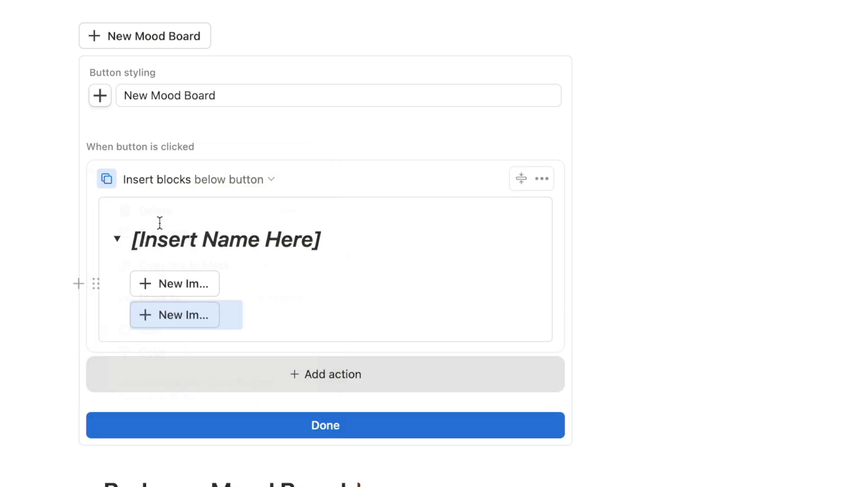
click(96, 284)
click(161, 245)
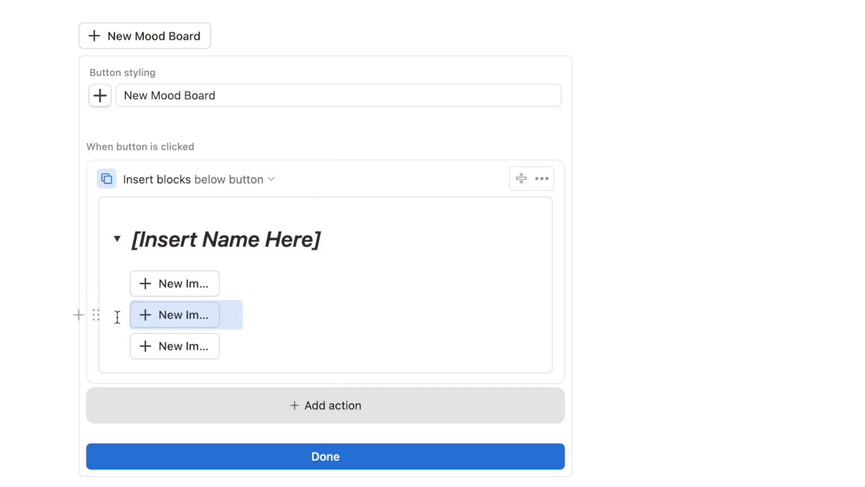
- Move the two copies into the middle and right columns, collapse the toggle, and close the button settings
drag(97, 314, 299, 276)
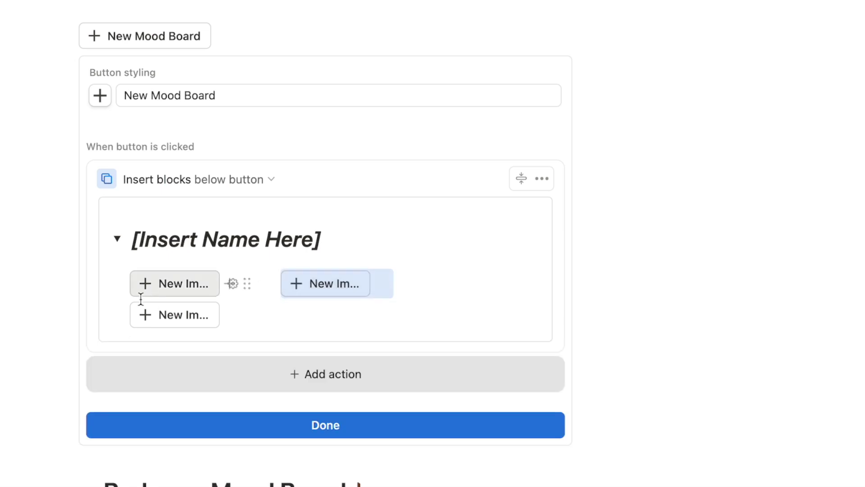
drag(99, 317, 451, 280)
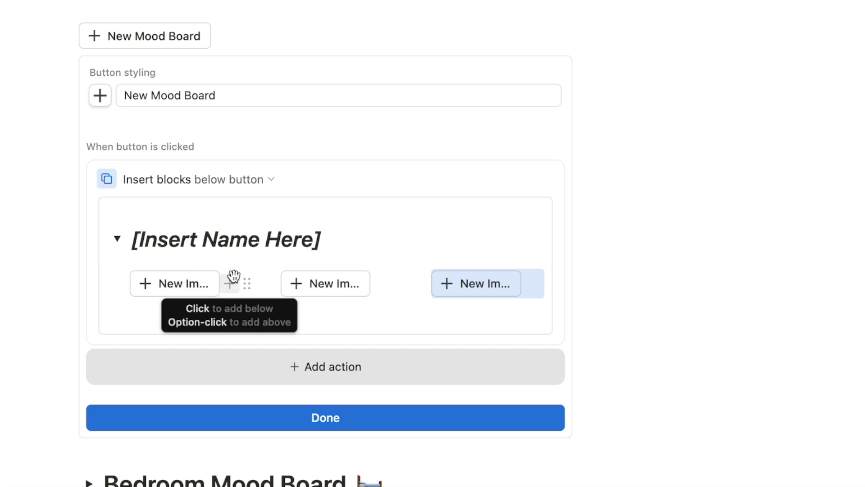
click(120, 244)
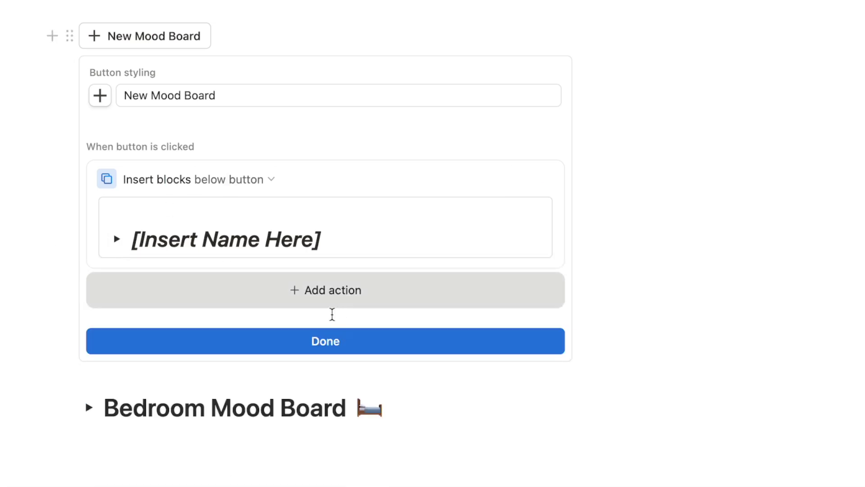
click(320, 340)
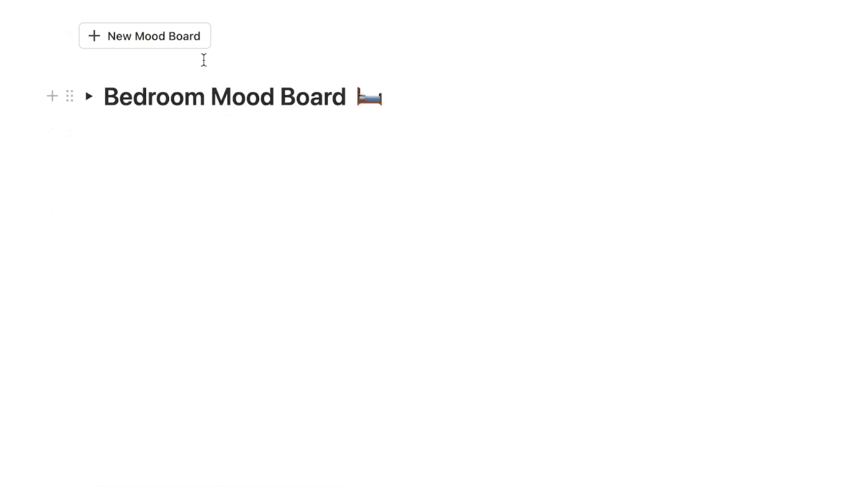
- Insert a mood board titled 'Kitchen Mood Board' and add an image block from its first New Image button
click(164, 42)
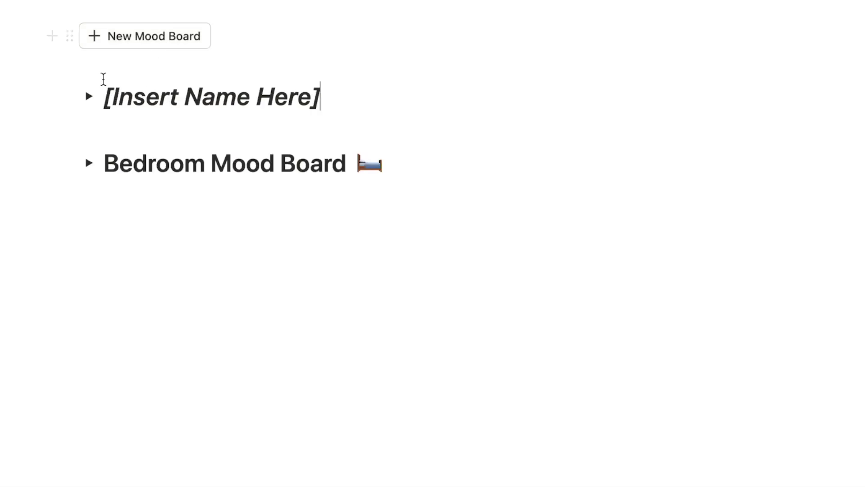
drag(332, 104, 102, 96)
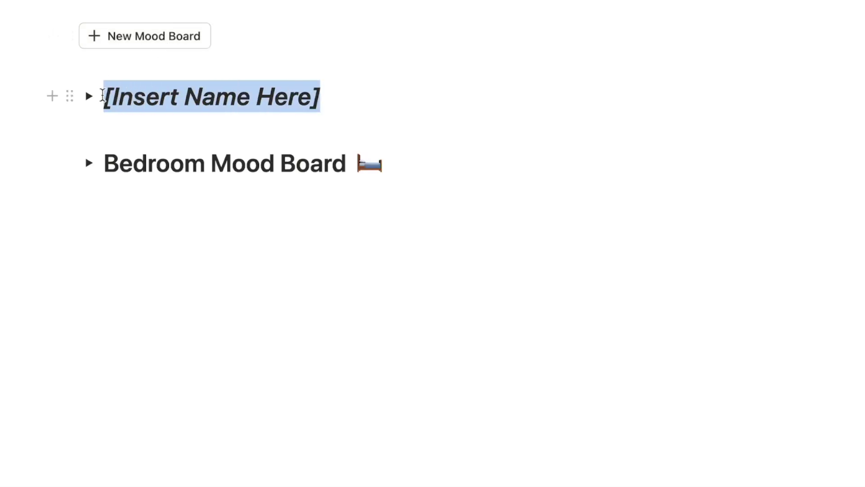
text(Kitchen)
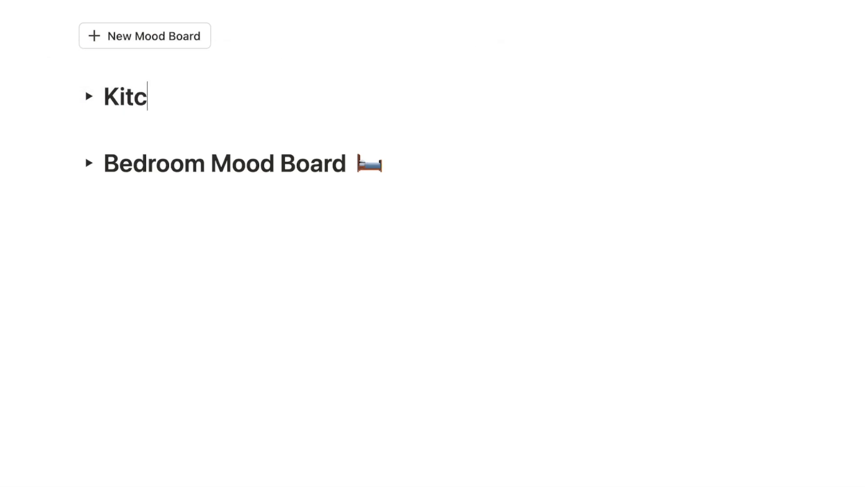
text( Mood Board)
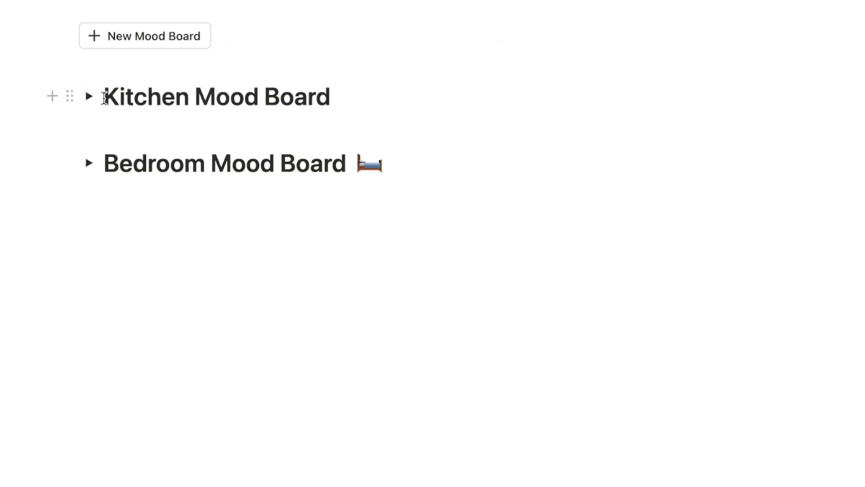
click(90, 96)
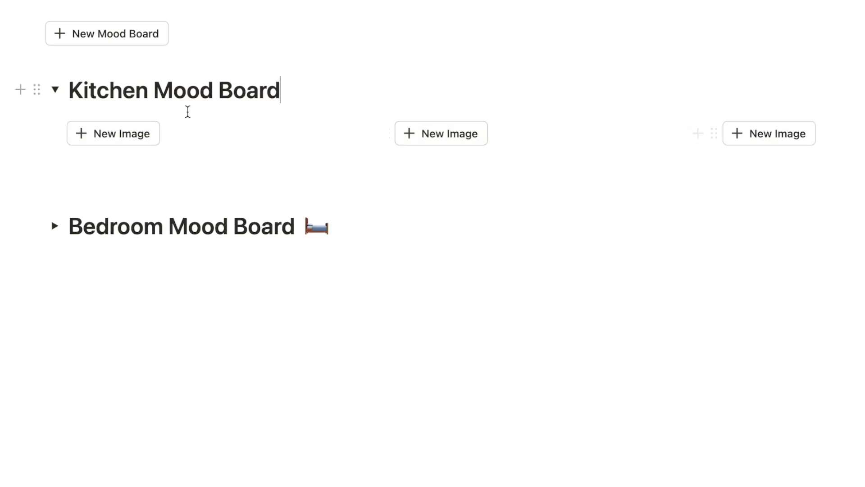
click(133, 142)
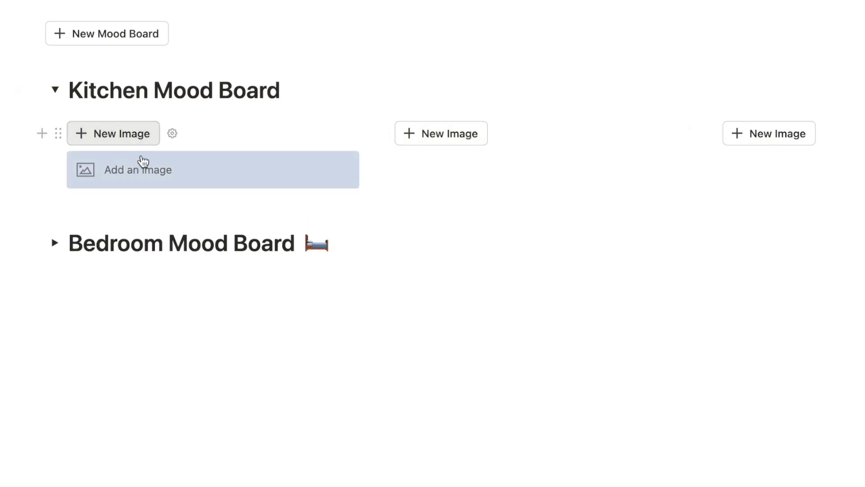